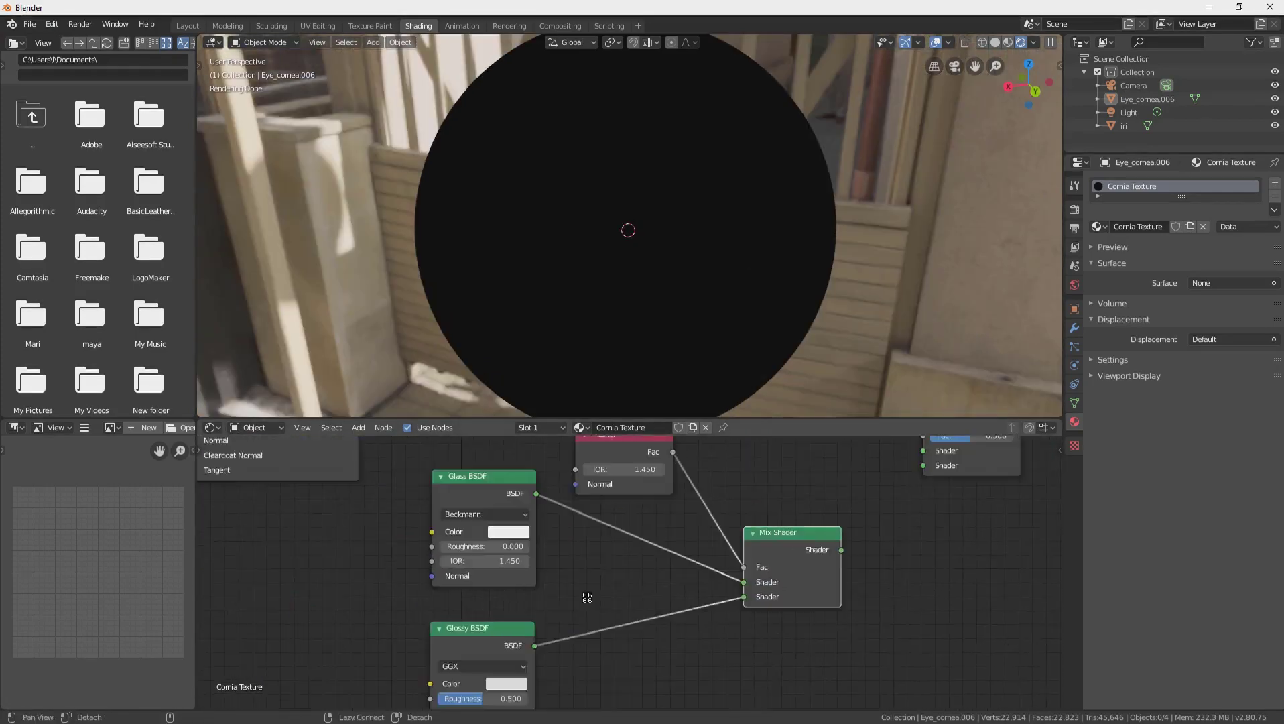
pyautogui.press('F3')
pyautogui.write('trap')
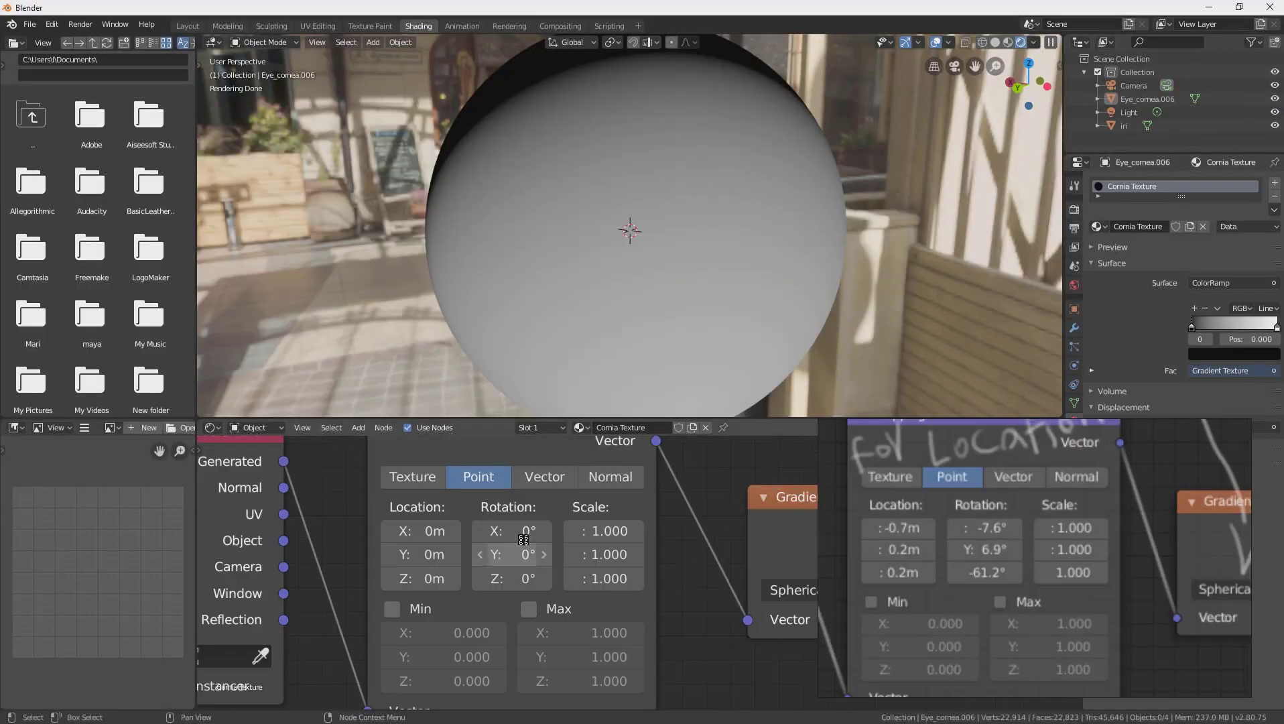
pyautogui.click(506, 578)
pyautogui.write('-')
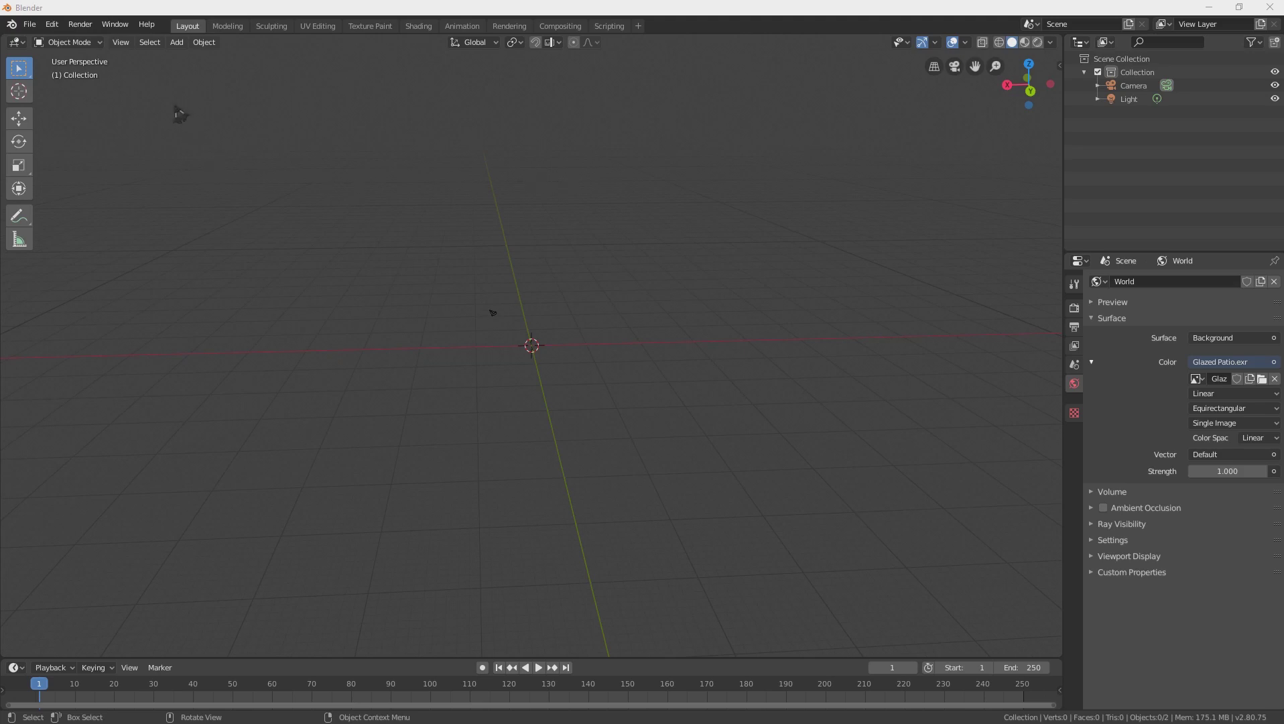
# - Import the Eye.obj model from the Eye Obj folder as a Wavefront file
pyautogui.click(30, 24)
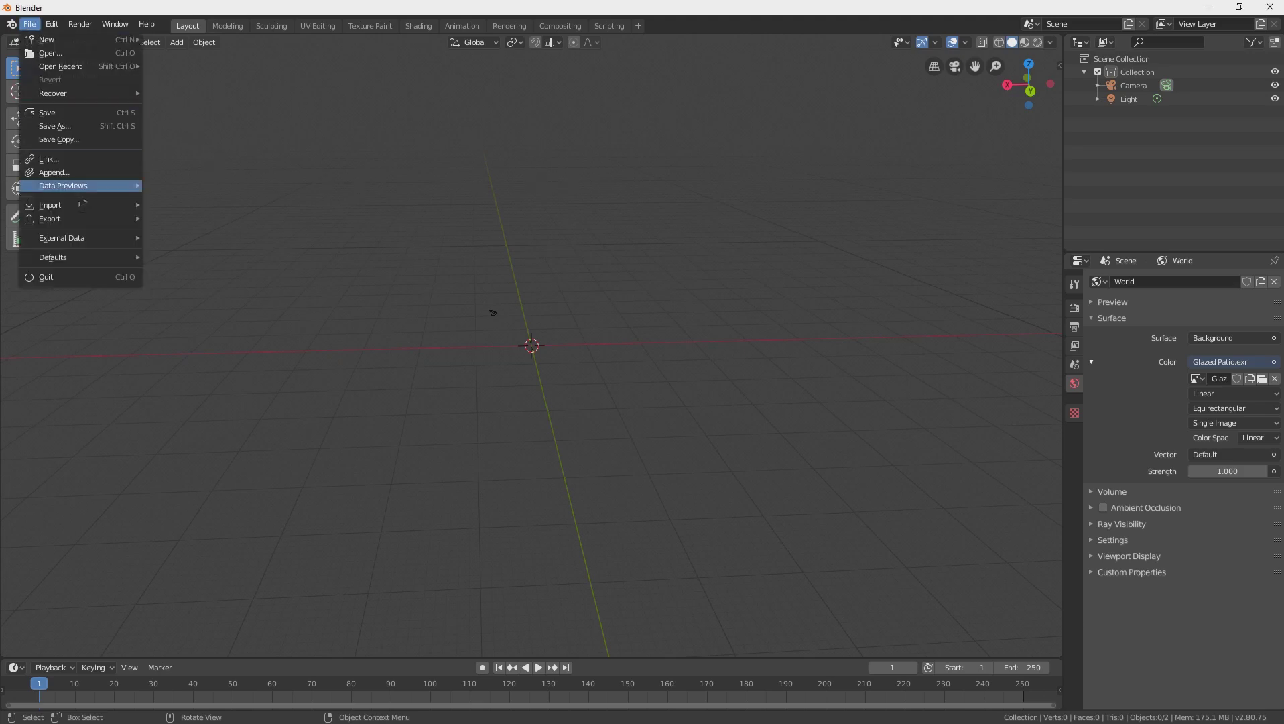
pyautogui.moveTo(70, 206)
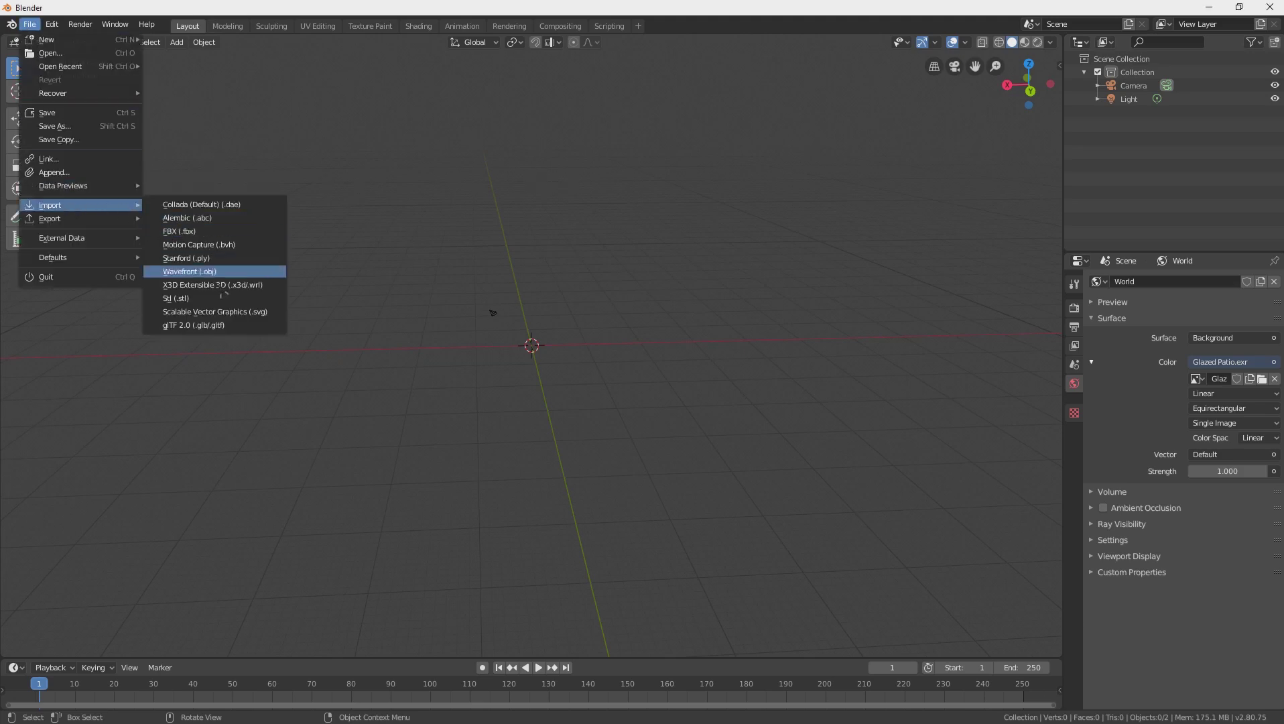
pyautogui.click(208, 272)
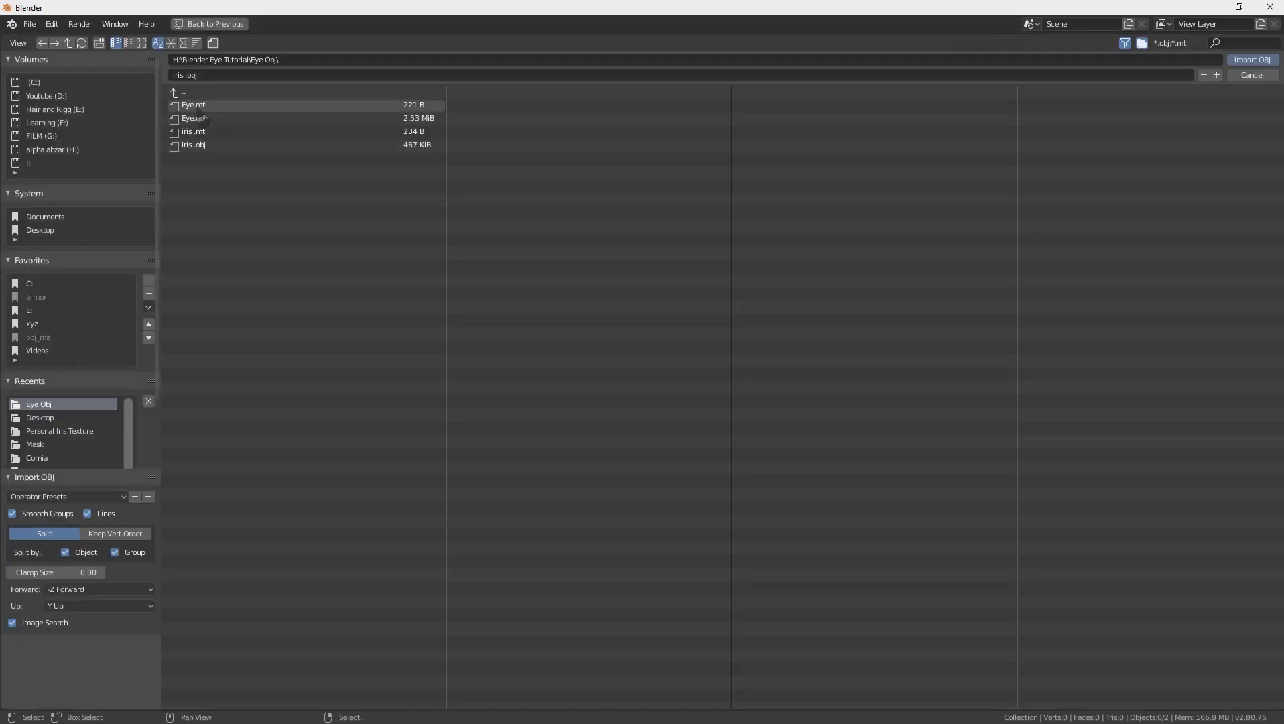
pyautogui.click(201, 118)
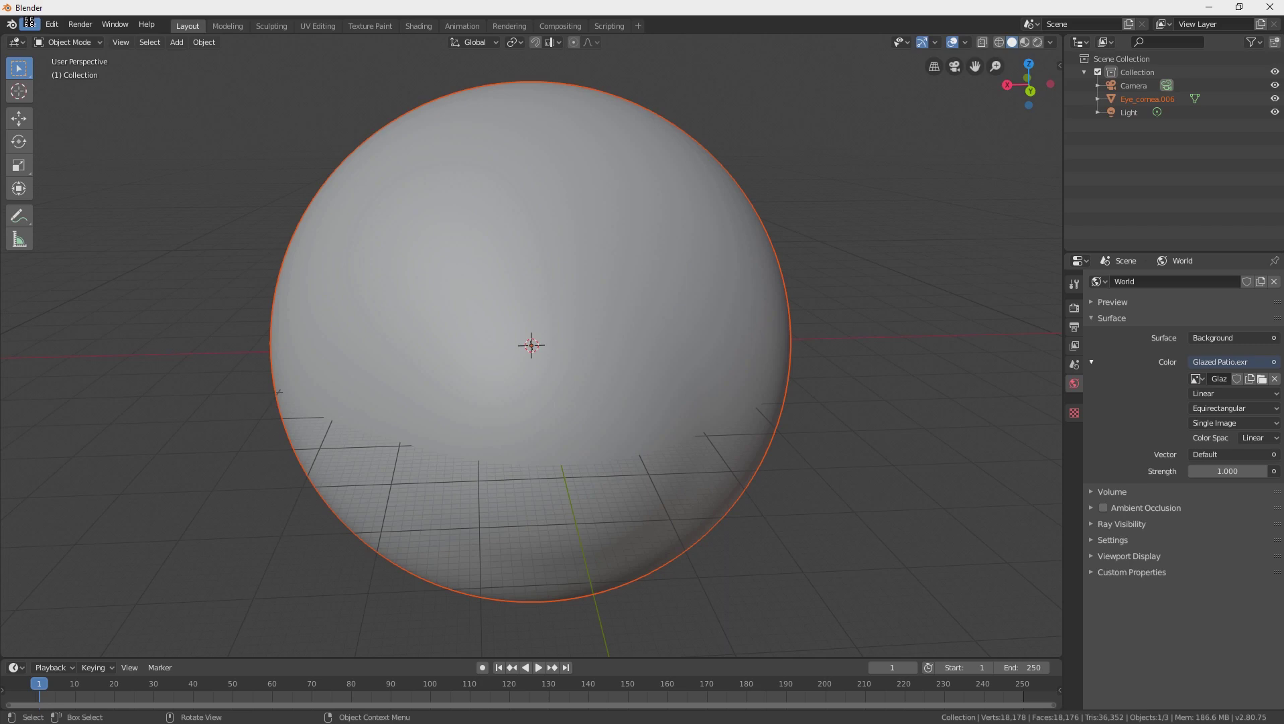
# - Import the iris .obj model from the same Eye Obj folder as a Wavefront file
pyautogui.click(29, 23)
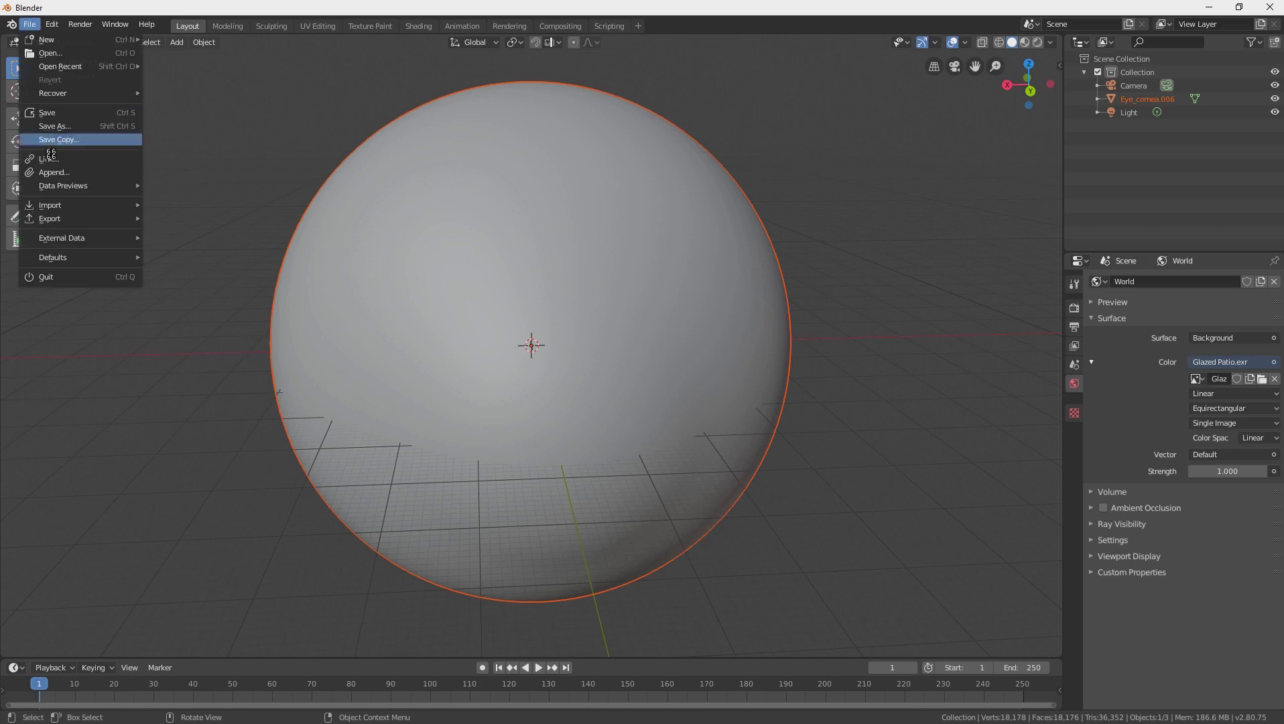
pyautogui.moveTo(71, 202)
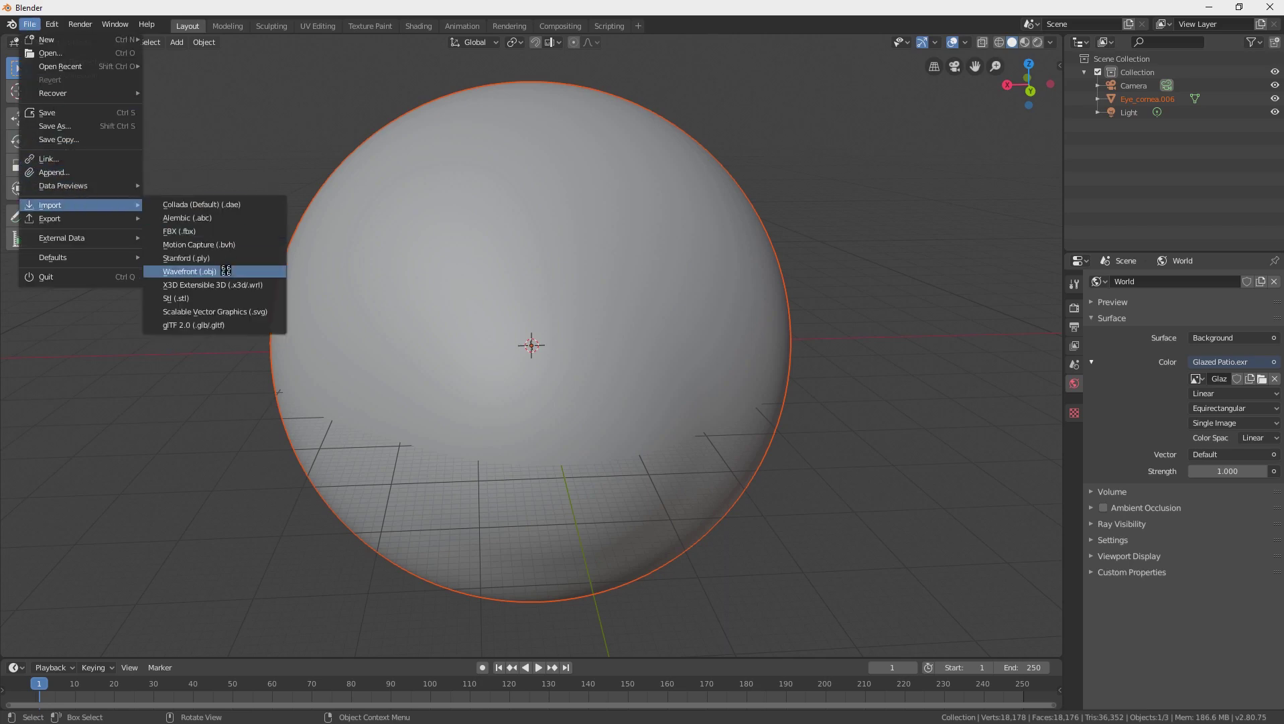
pyautogui.click(221, 271)
pyautogui.click(190, 146)
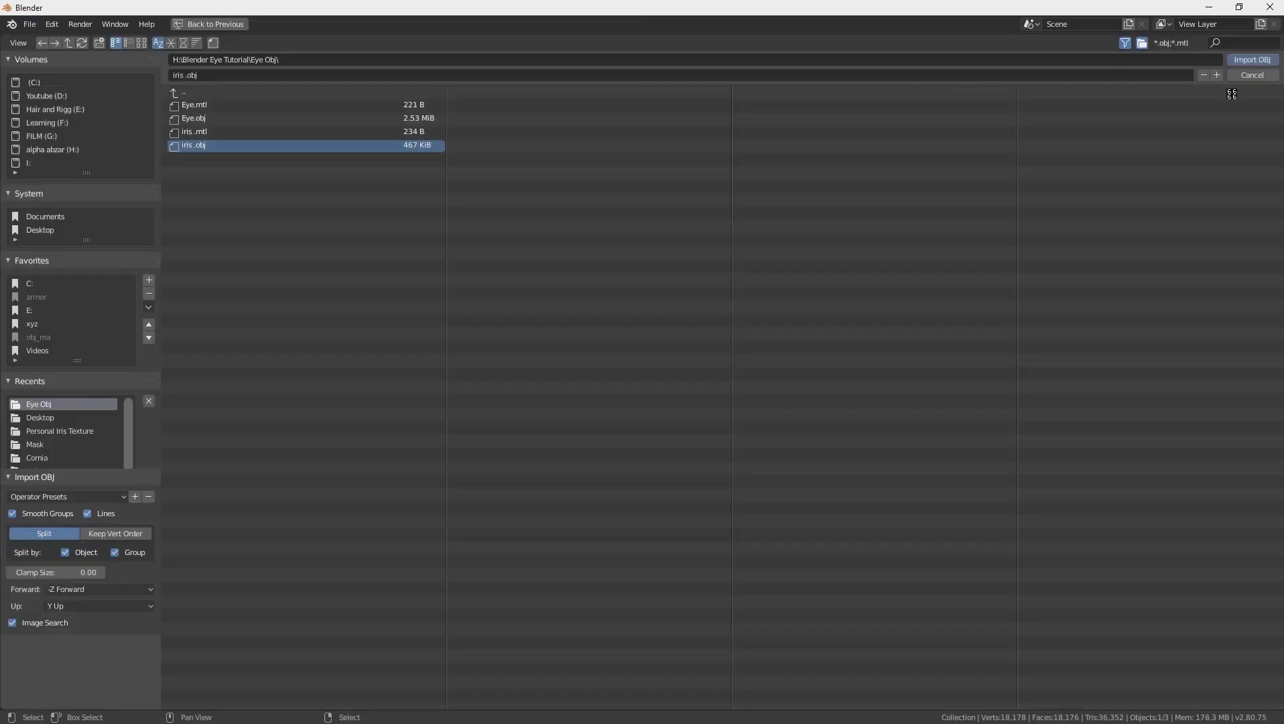
pyautogui.click(1244, 60)
# - Rename the newly imported iris mesh as iri
pyautogui.moveTo(819, 314); pyautogui.dragTo(587, 364, button='middle')
pyautogui.doubleClick(1179, 127)
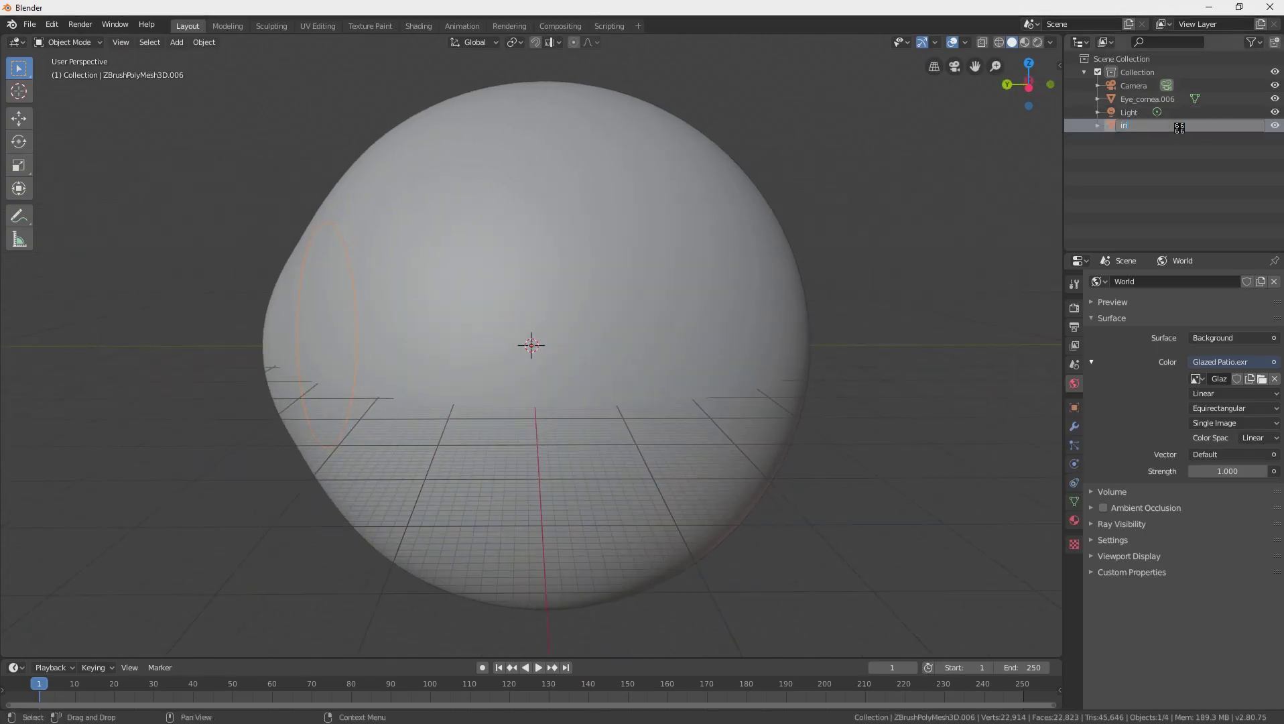
pyautogui.press('Return')
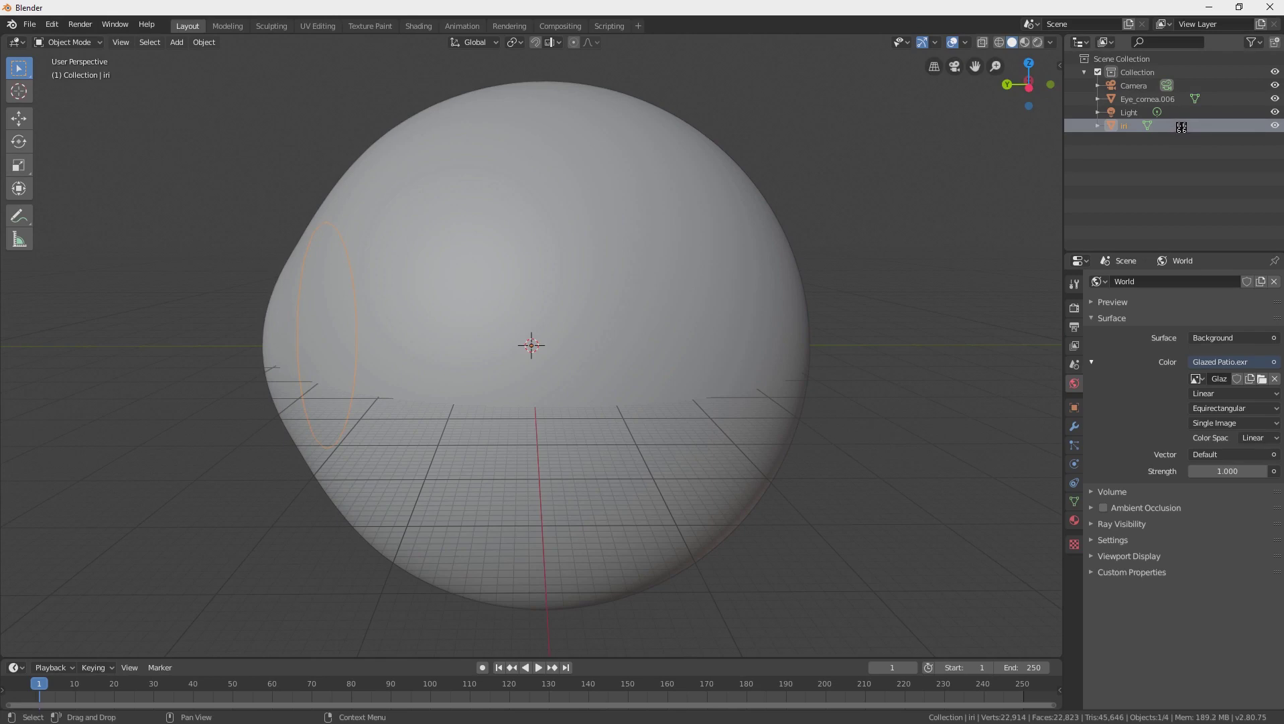
# - Select the Eye_cornea.006 mesh, hide it to inspect the iris disc inside, and show it again
pyautogui.click(1132, 99)
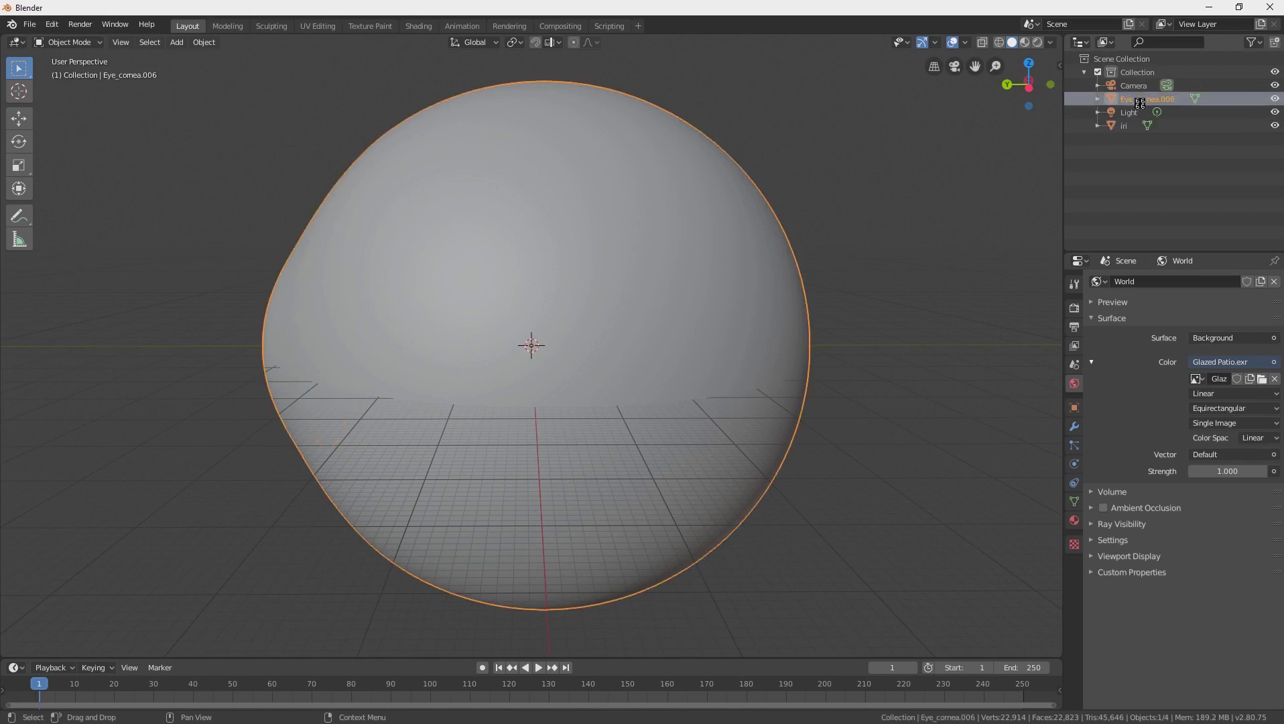
pyautogui.moveTo(610, 298); pyautogui.dragTo(516, 341, button='middle')
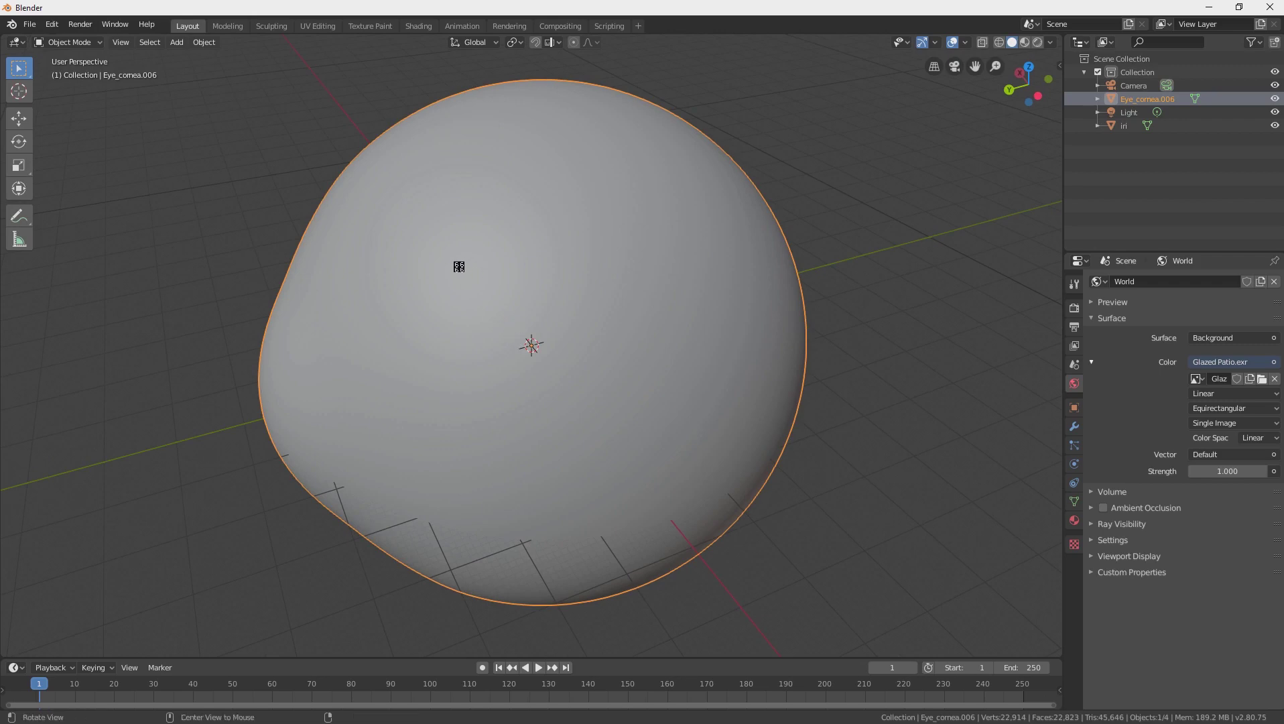
pyautogui.moveTo(458, 267); pyautogui.dragTo(484, 243, button='middle')
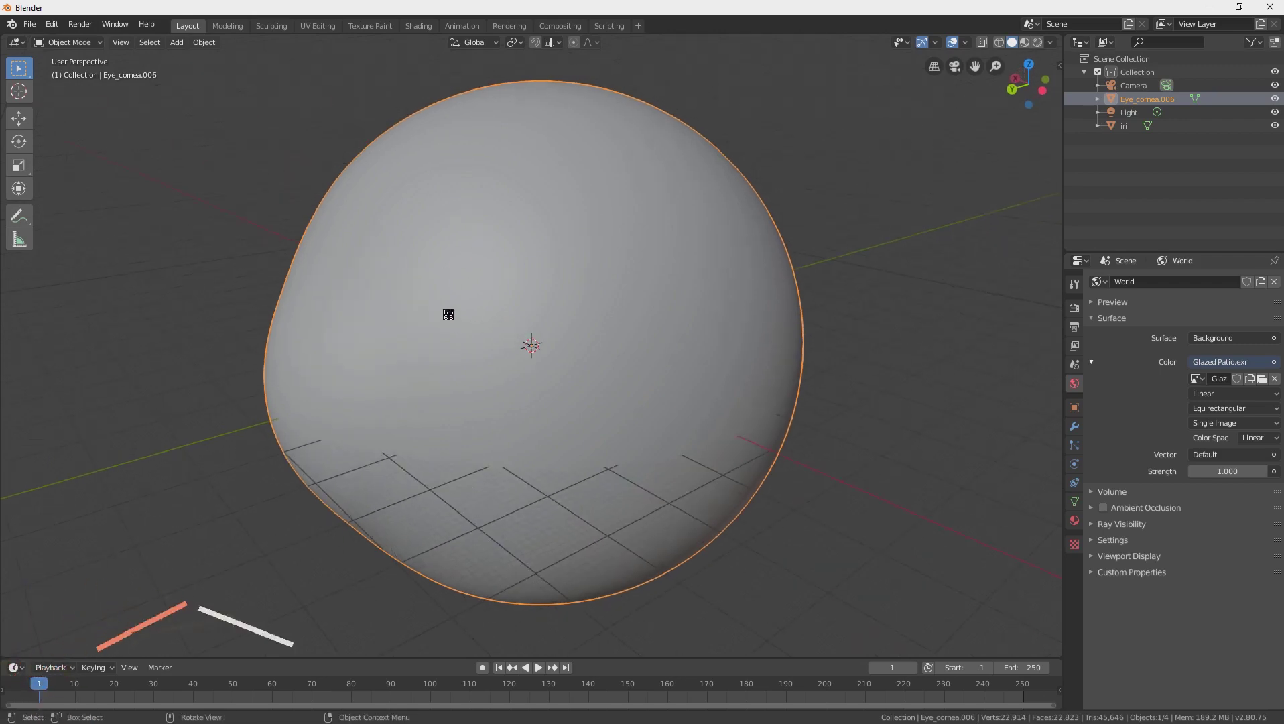
pyautogui.press('h')
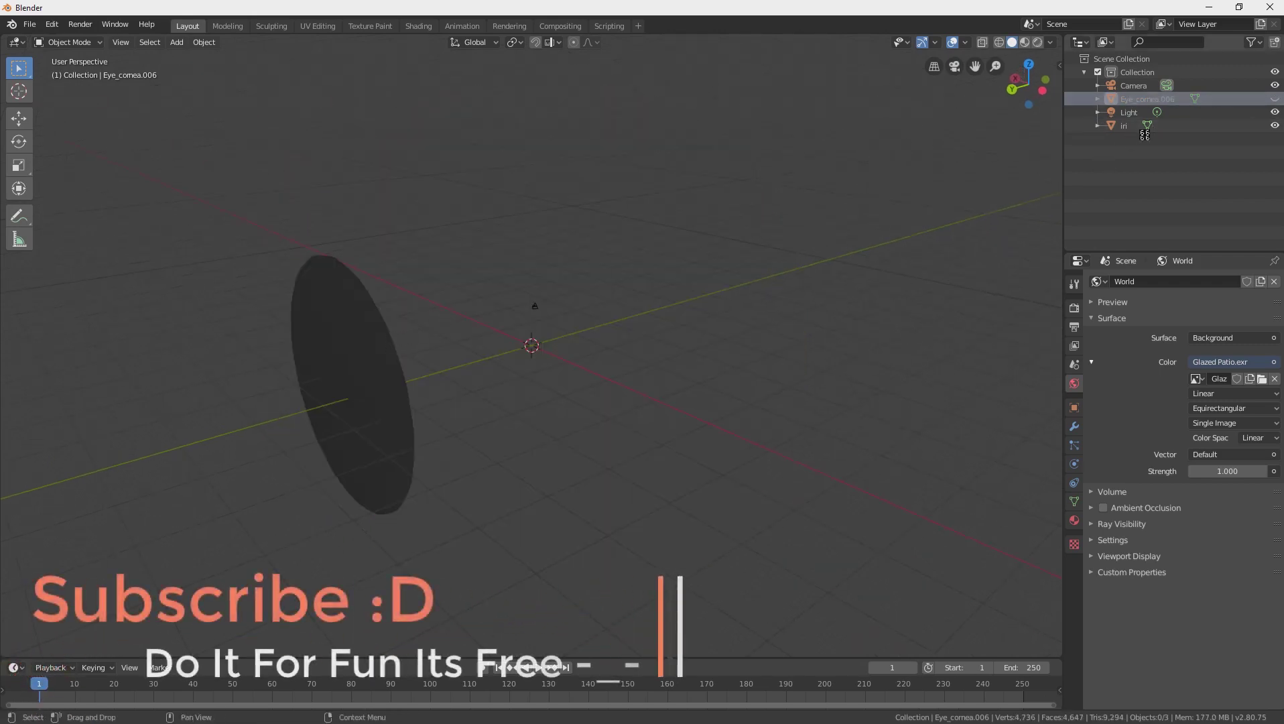
pyautogui.click(1275, 99)
pyautogui.moveTo(494, 308); pyautogui.dragTo(617, 273, button='middle')
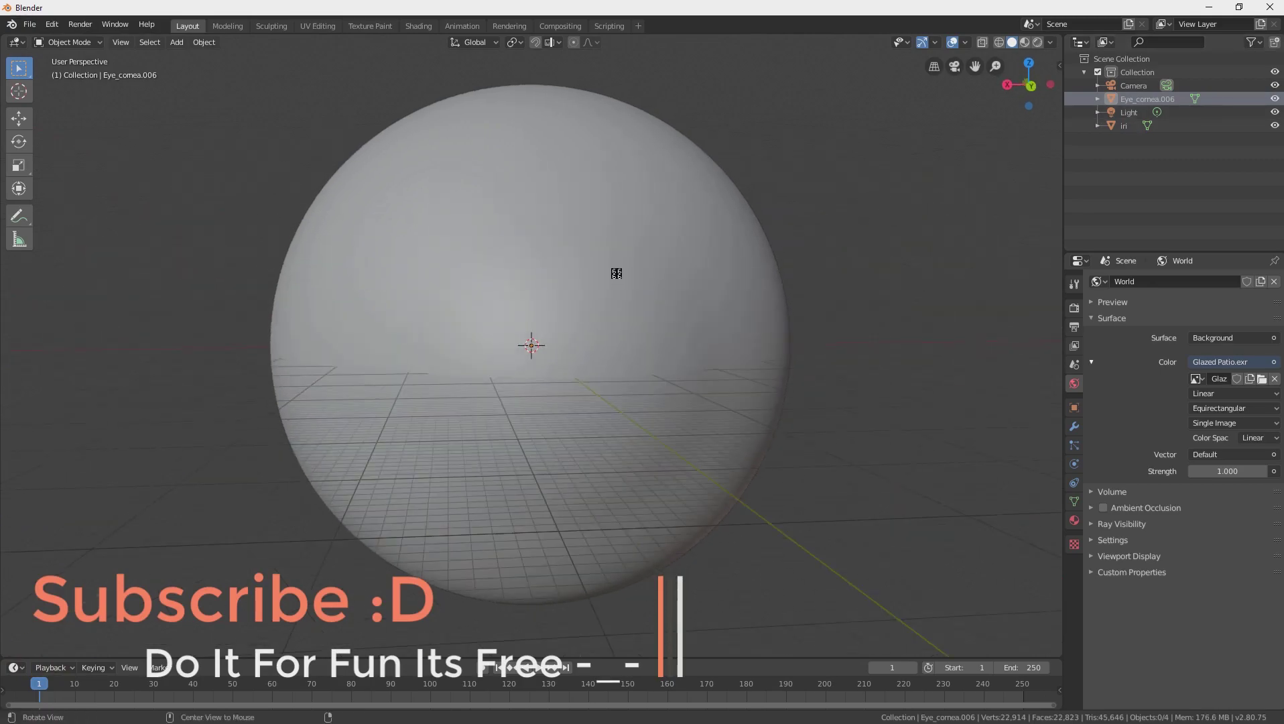
# - Switch to the Shading workspace and move the Material Output node farther away from the Principled BSDF node
pyautogui.scroll(-2, 613, 274)
pyautogui.click(418, 26)
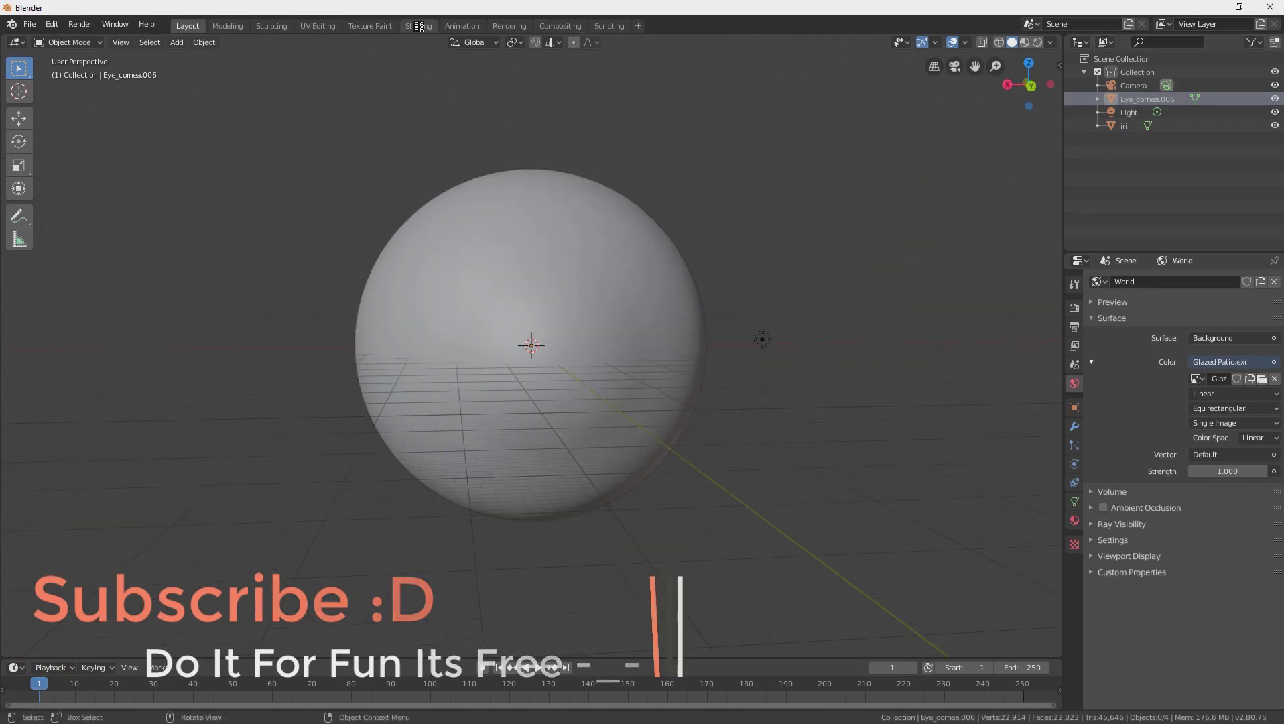
pyautogui.keyDown('ctrl'); pyautogui.scroll(-10, 608, 573); pyautogui.keyUp('ctrl')
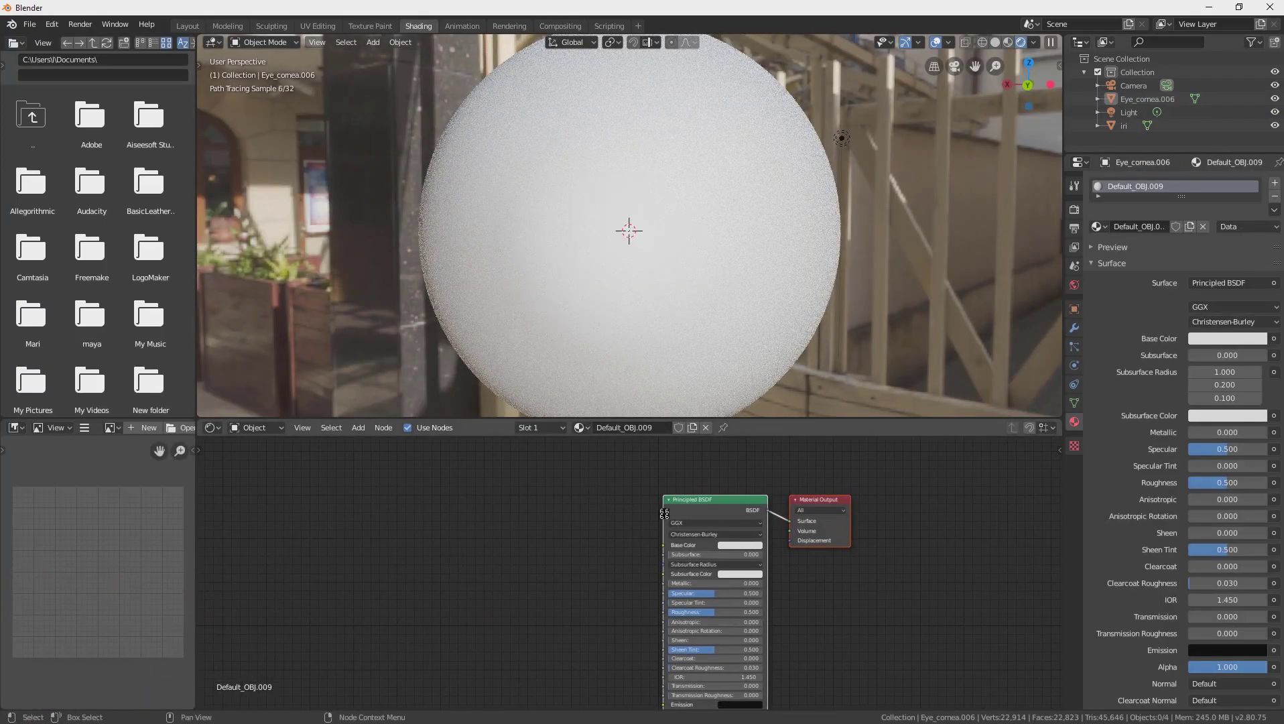
pyautogui.moveTo(649, 528); pyautogui.dragTo(761, 588)
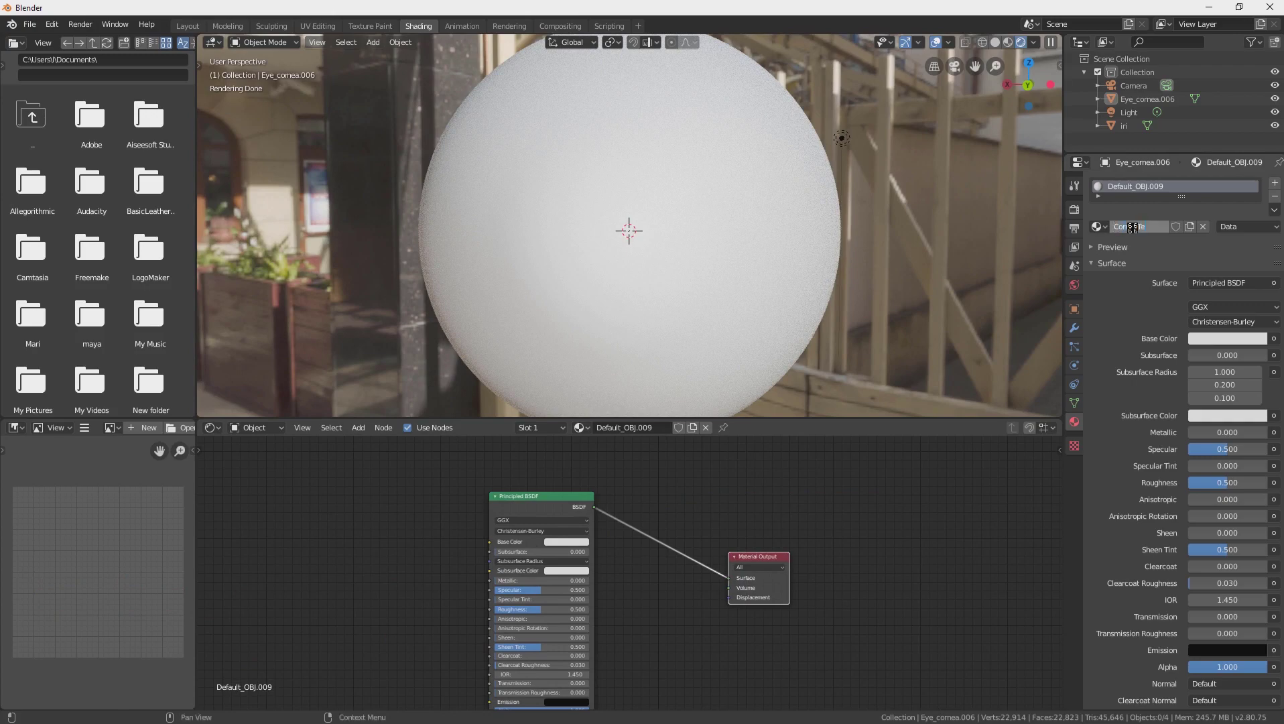
# - Rename the eye mesh's material as Cornia Texture
pyautogui.write('ure')
pyautogui.press('Return')
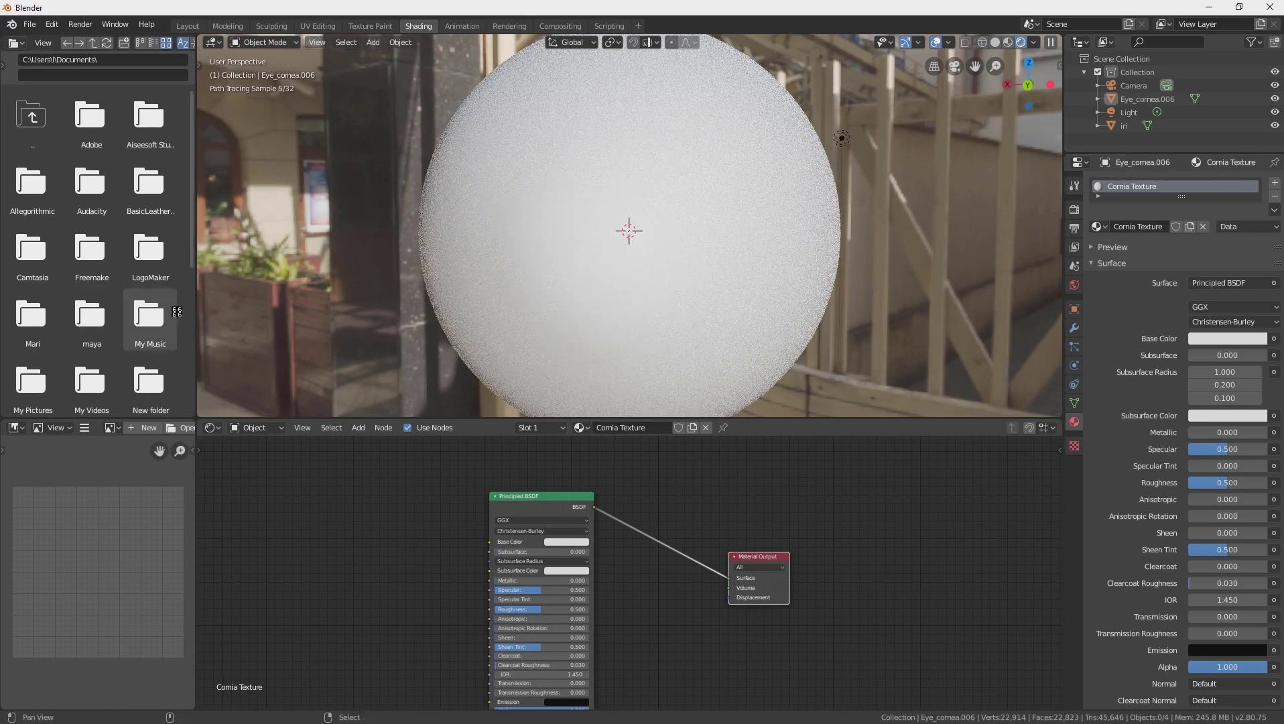
# - Add an Image Texture node and connect its Color output to the Base Color of the Principled BSDF
pyautogui.moveTo(271, 538); pyautogui.dragTo(423, 585, button='middle')
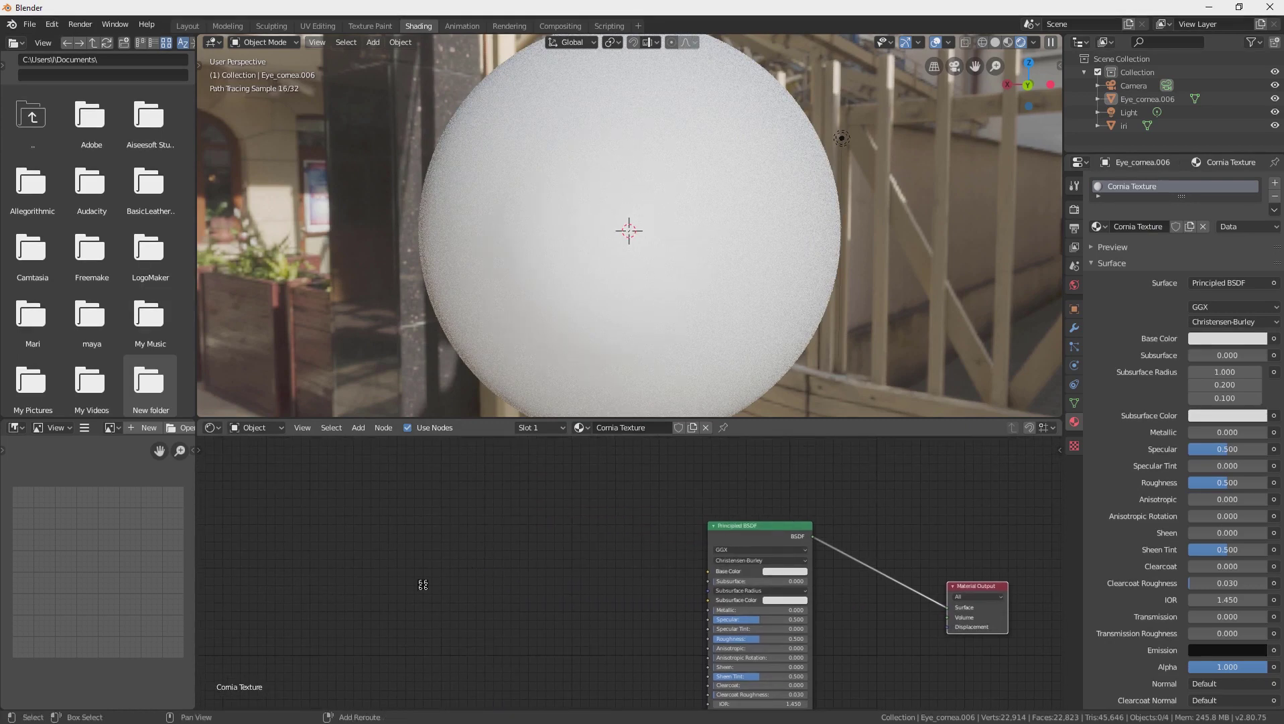
pyautogui.hotkey('shift', 'a')
pyautogui.moveTo(413, 587)
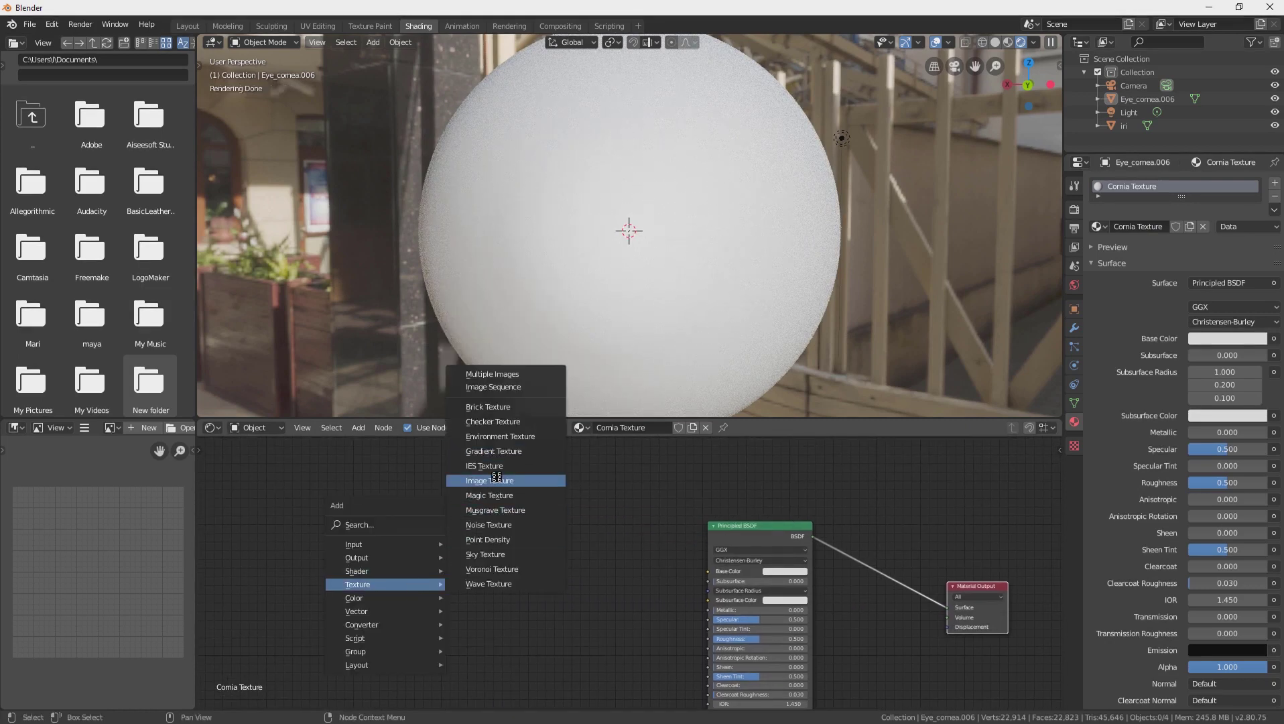
pyautogui.click(496, 479)
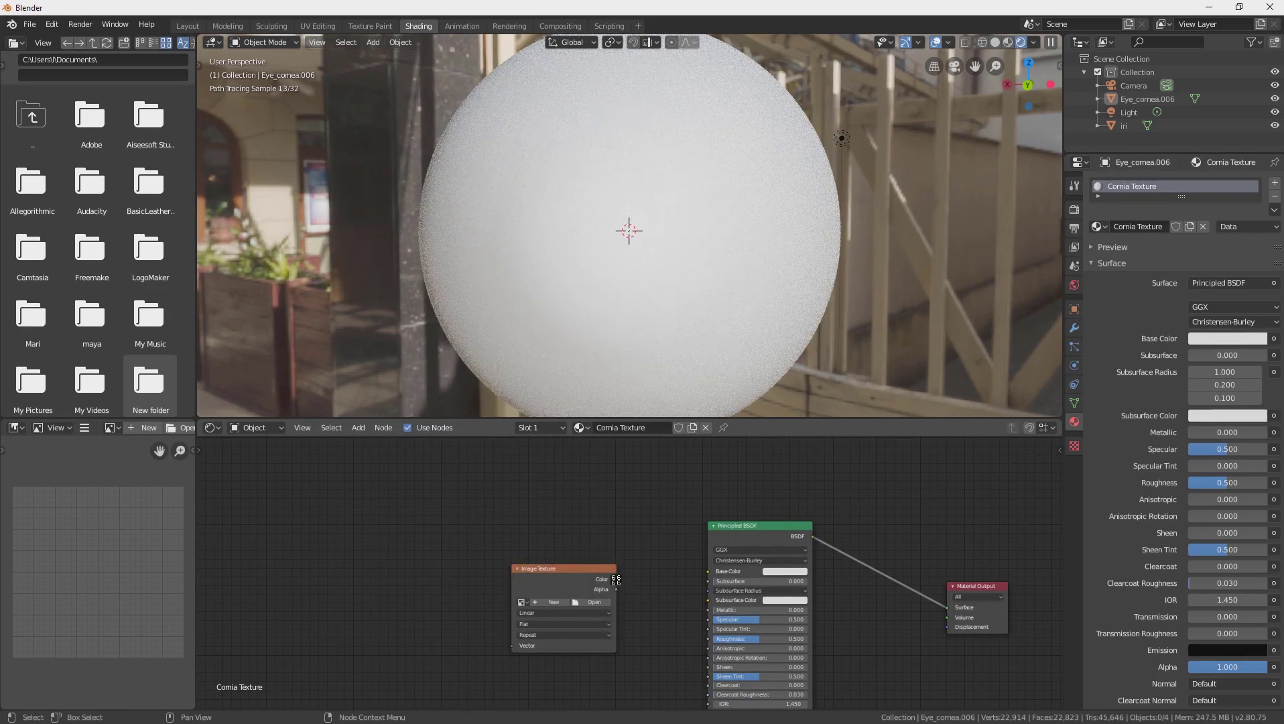
pyautogui.scroll(4, 616, 580)
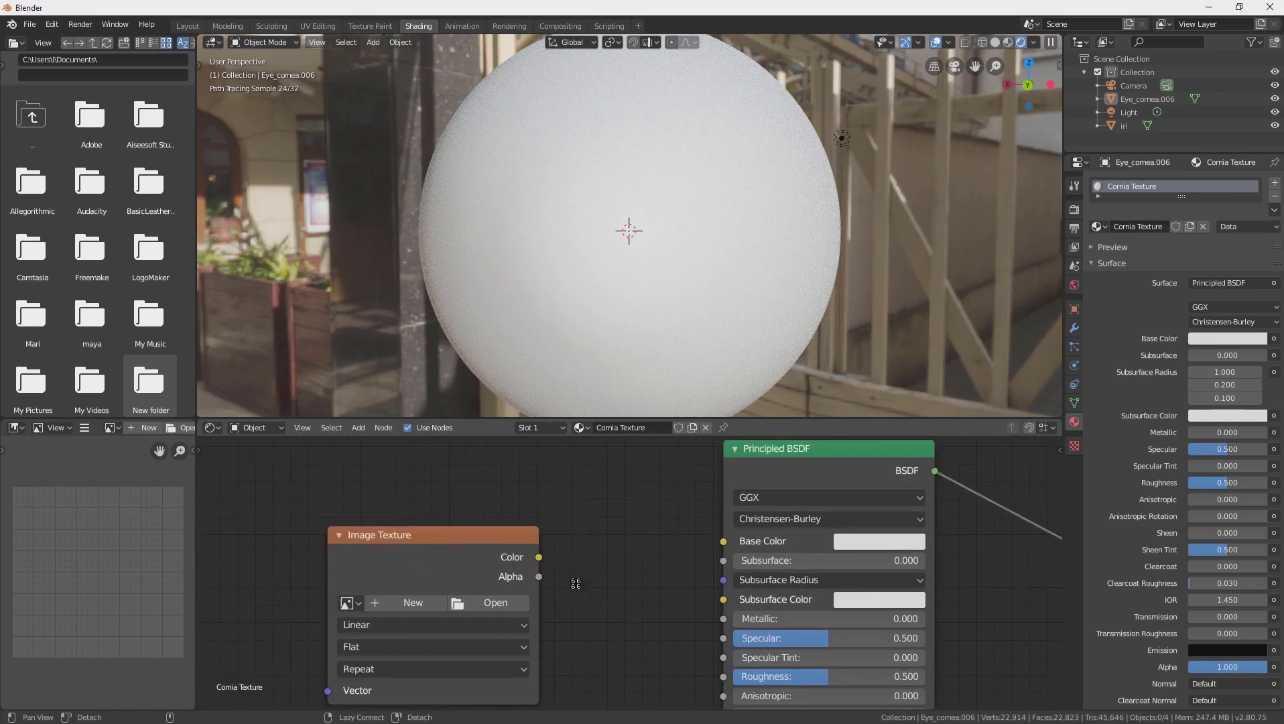
pyautogui.moveTo(540, 557); pyautogui.dragTo(723, 541)
# - Load Free Cornia.tif from the Blender Eye Tutorial\Cornia folder on drive H into the Image Texture node
pyautogui.moveTo(622, 649); pyautogui.dragTo(640, 631, button='middle')
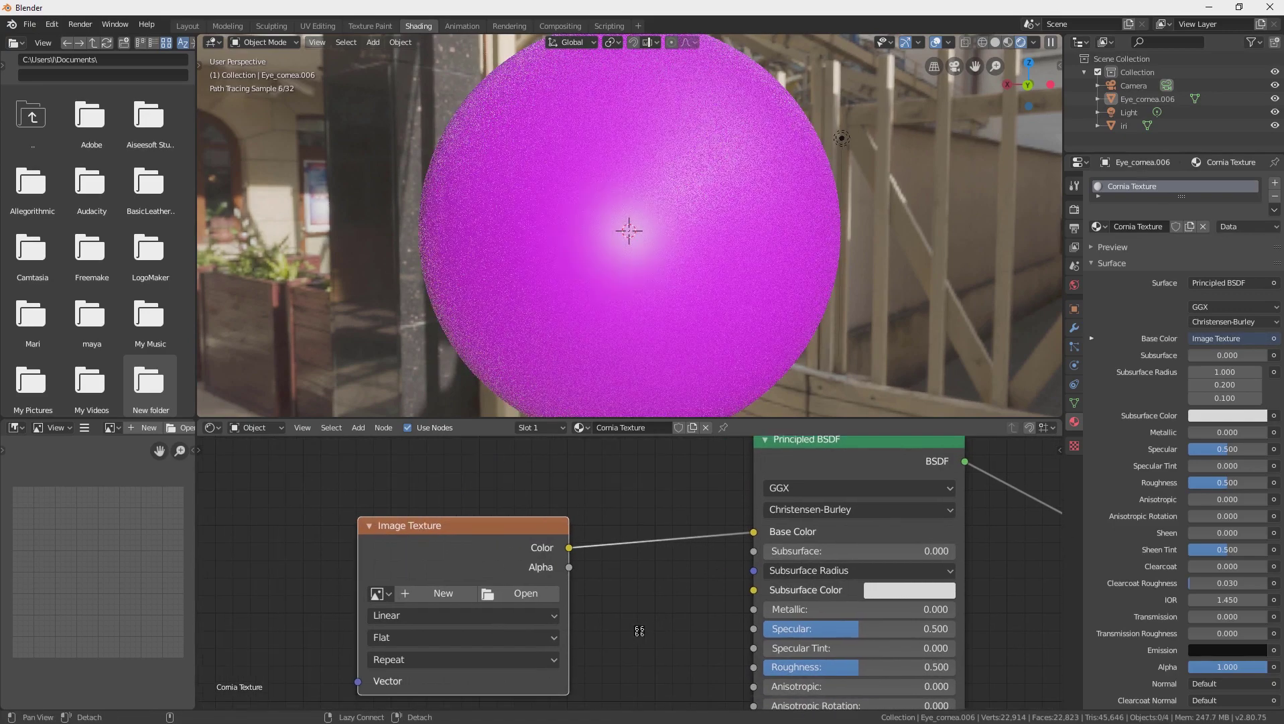
pyautogui.click(529, 590)
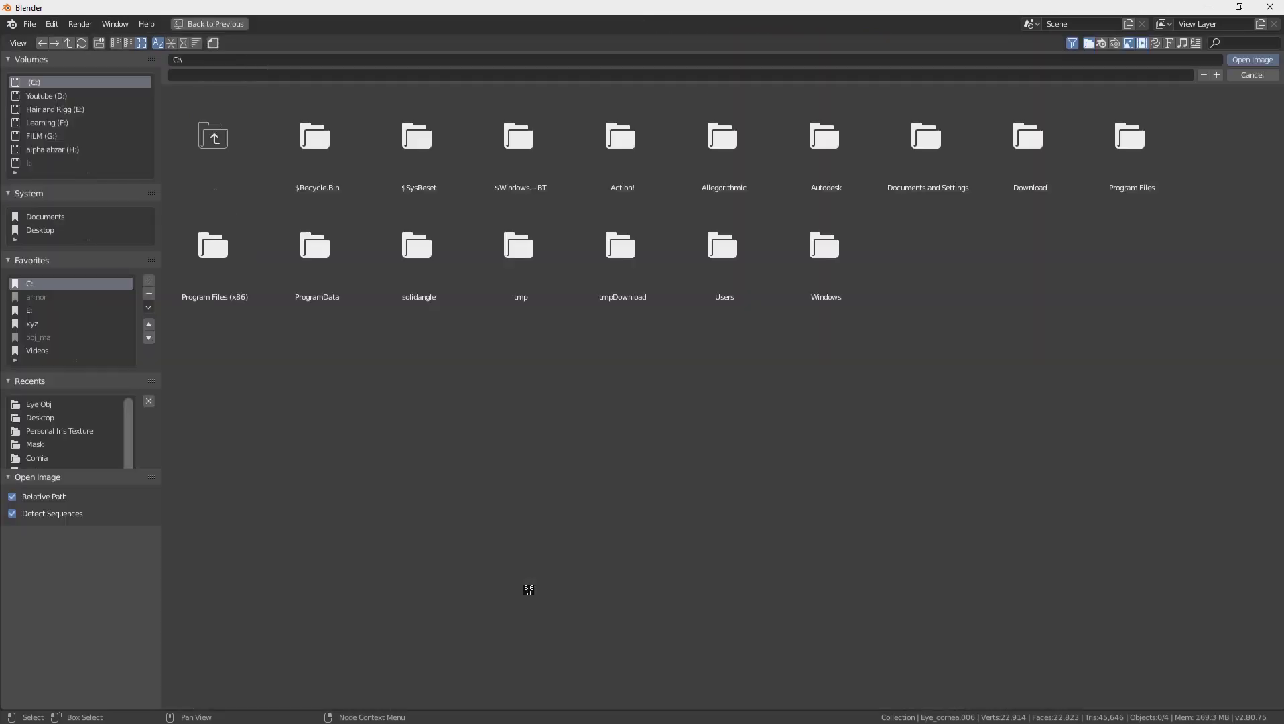
pyautogui.click(46, 149)
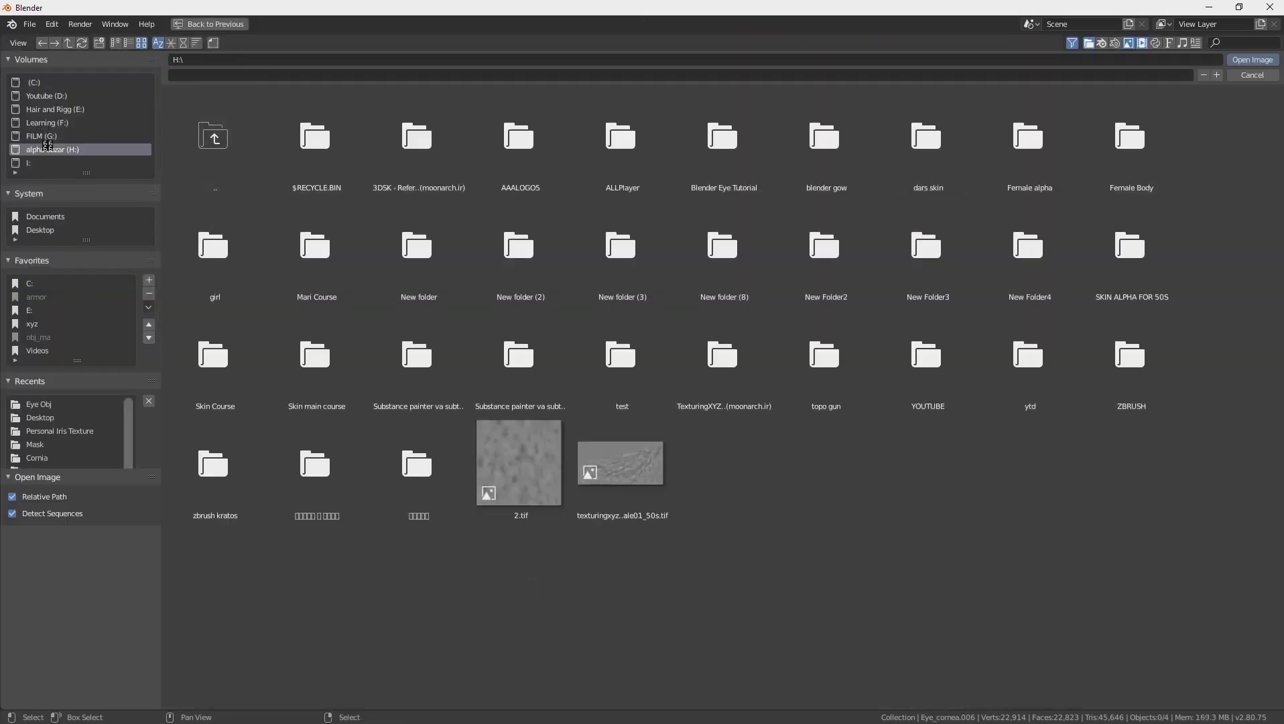
pyautogui.click(758, 164)
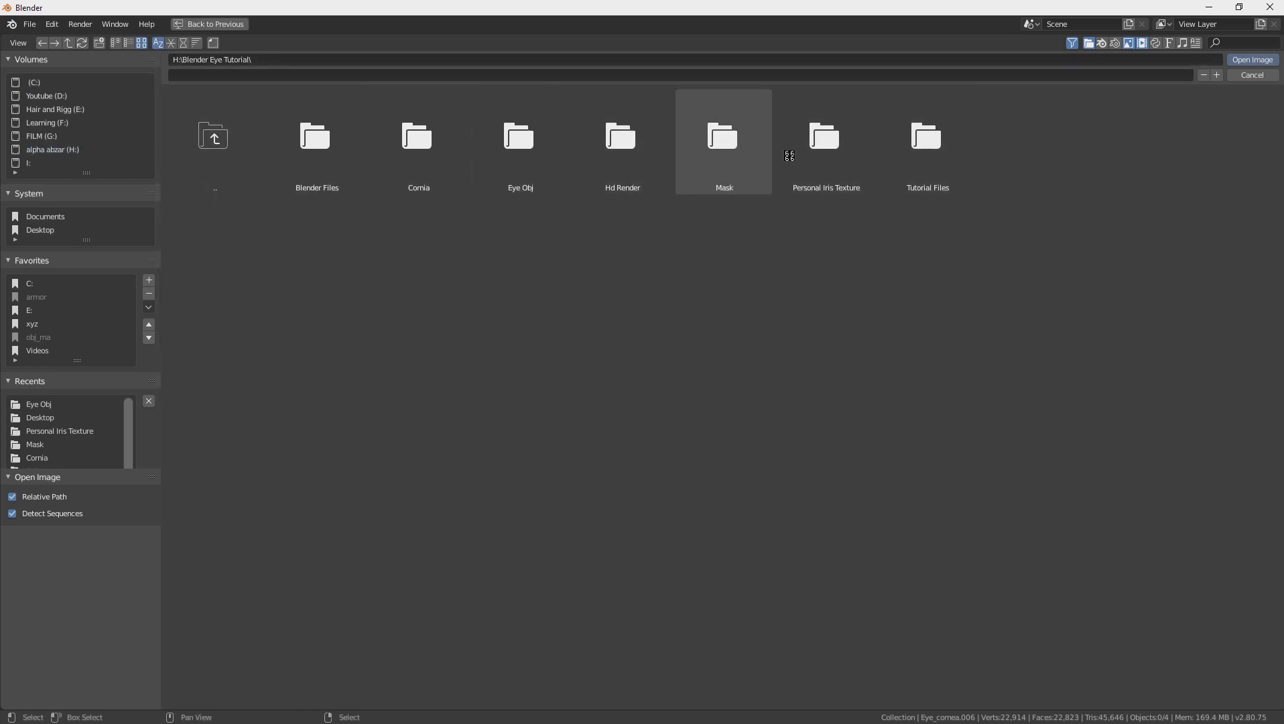
pyautogui.click(419, 177)
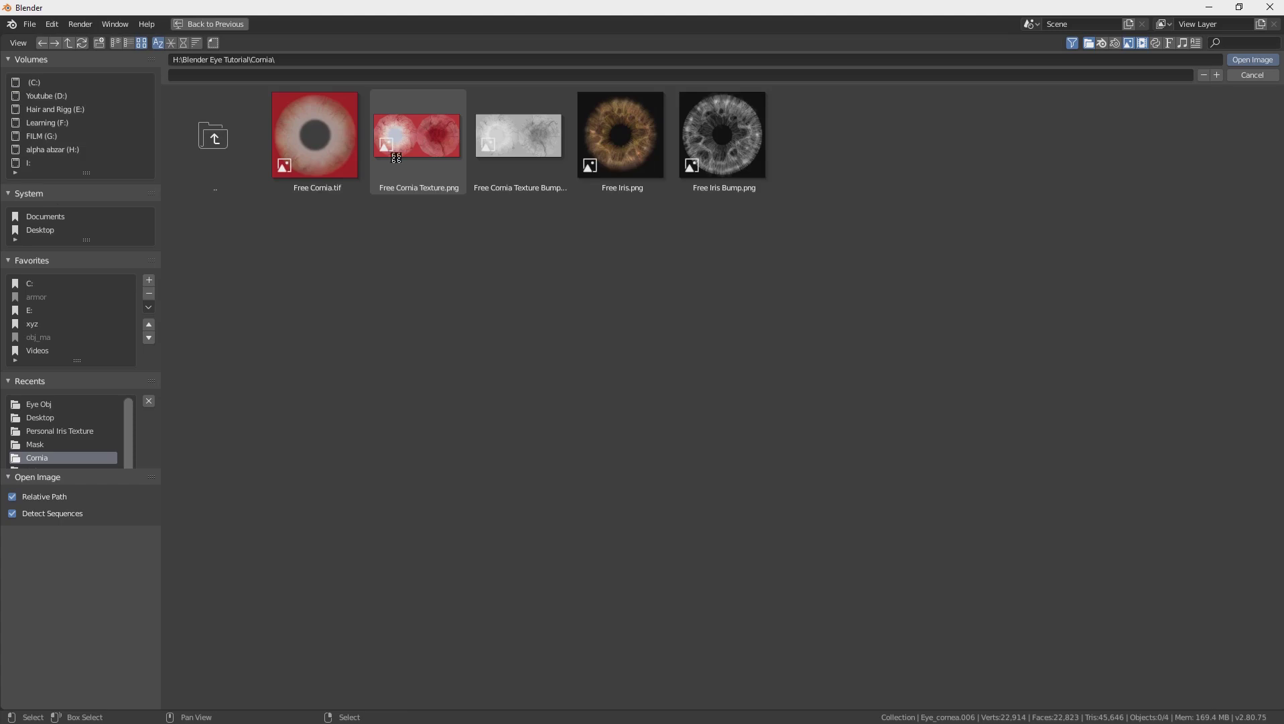
pyautogui.click(295, 134)
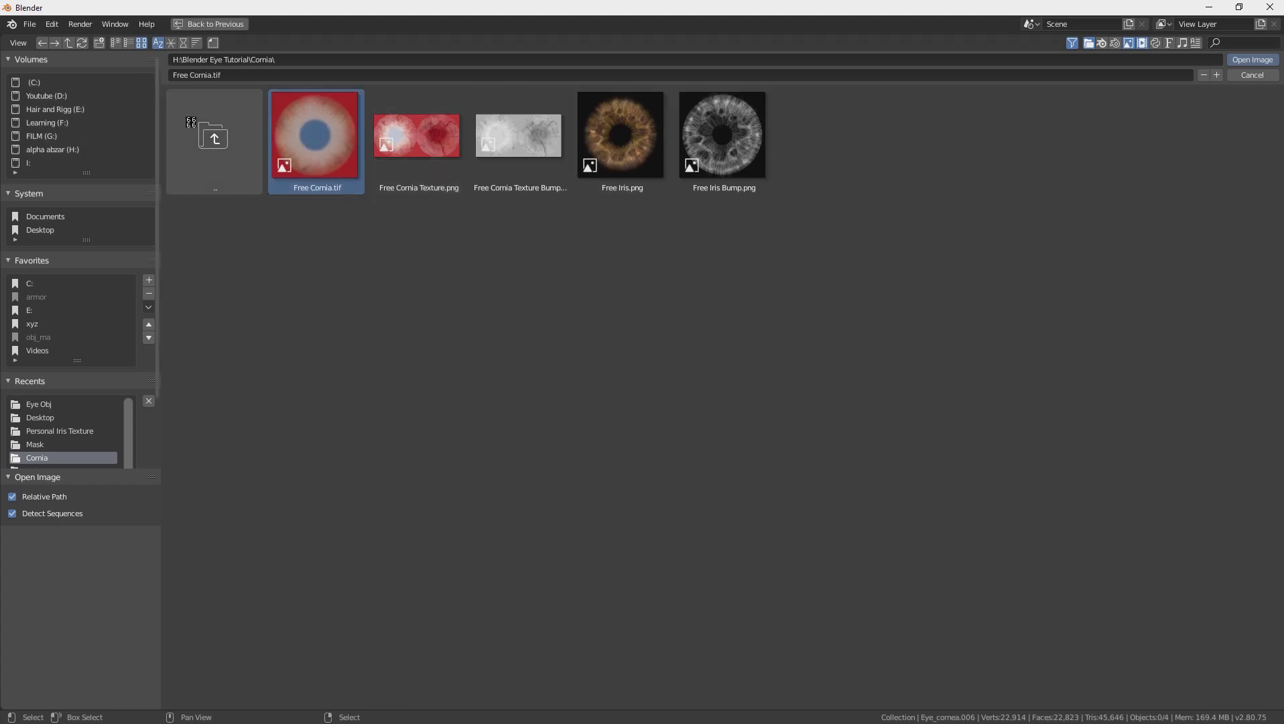
pyautogui.press('Return')
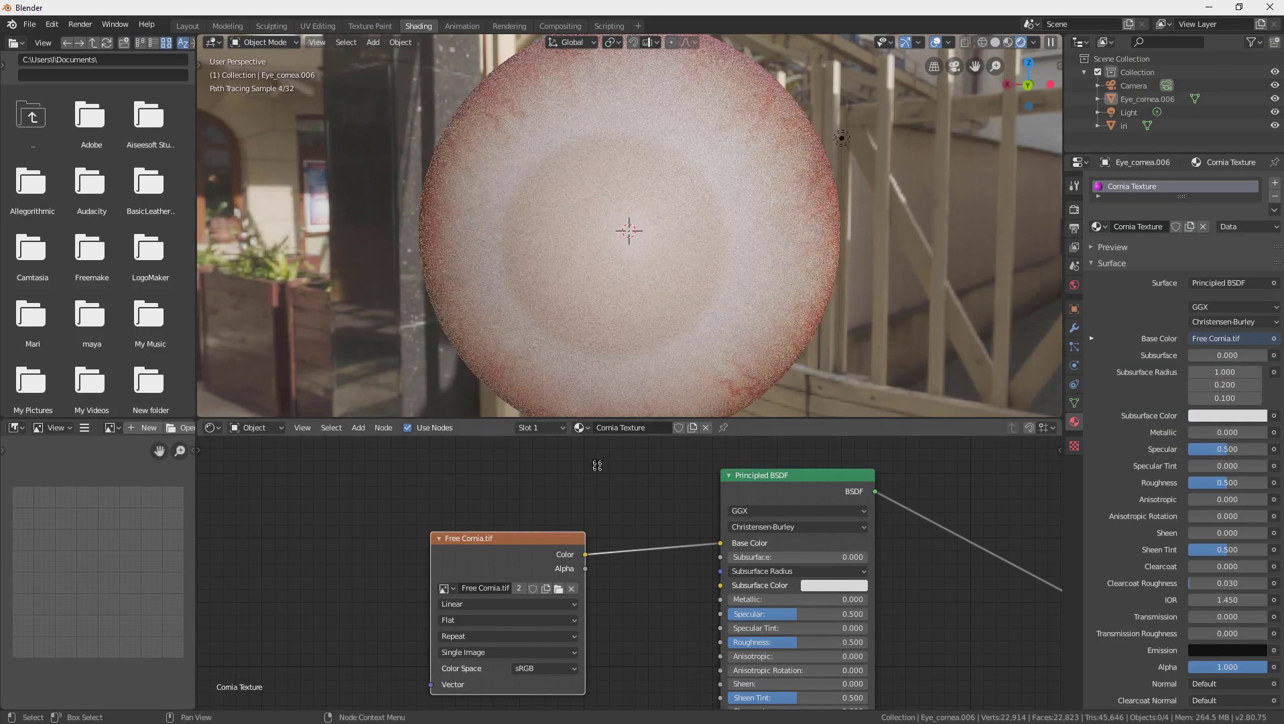
# - Inspect the textured eye and set the Principled BSDF's Specular to 1.000
pyautogui.moveTo(636, 301); pyautogui.dragTo(669, 229, button='middle')
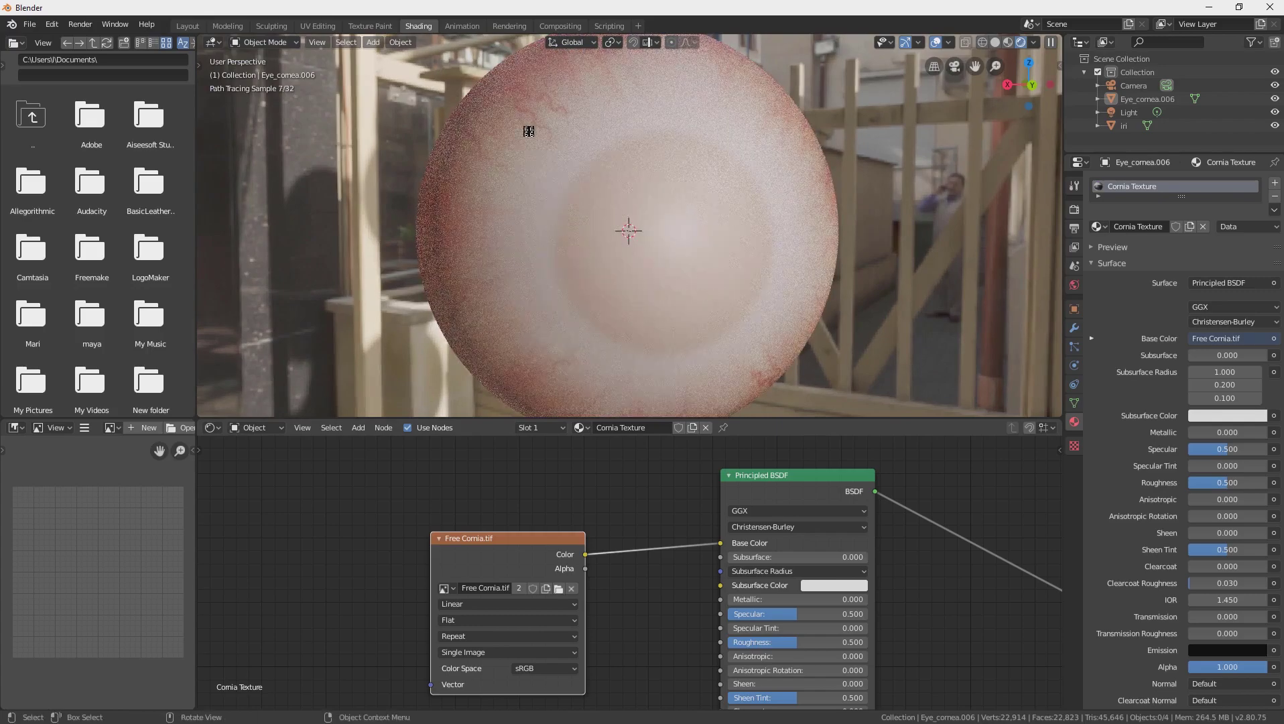
pyautogui.moveTo(504, 206); pyautogui.dragTo(570, 231, button='middle')
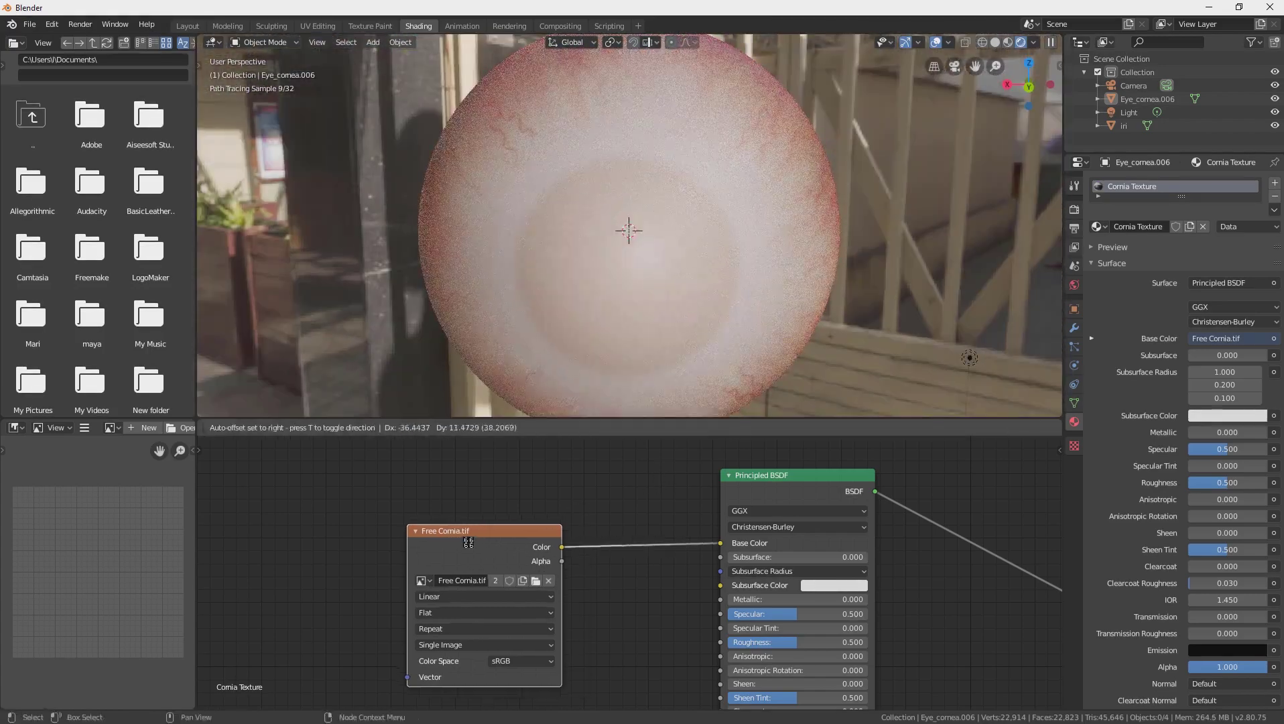
pyautogui.moveTo(602, 601); pyautogui.dragTo(582, 564, button='middle')
pyautogui.scroll(2, 620, 582)
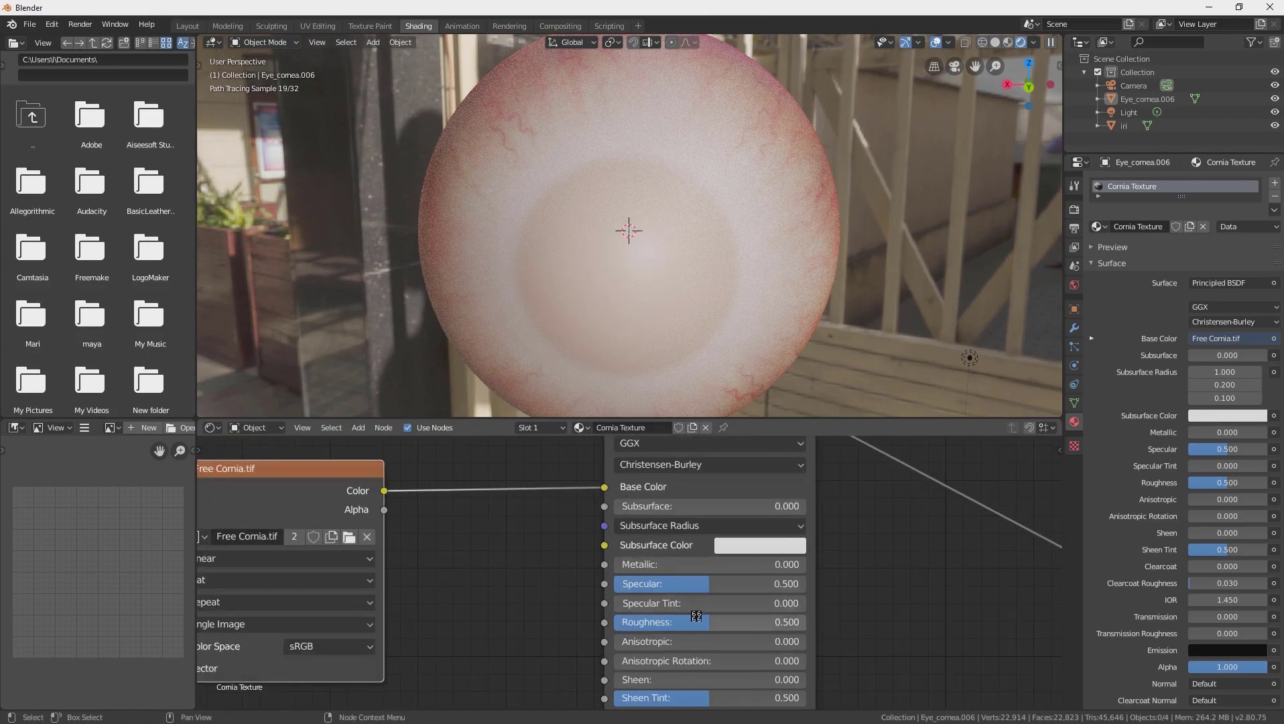
pyautogui.moveTo(701, 584); pyautogui.dragTo(810, 581)
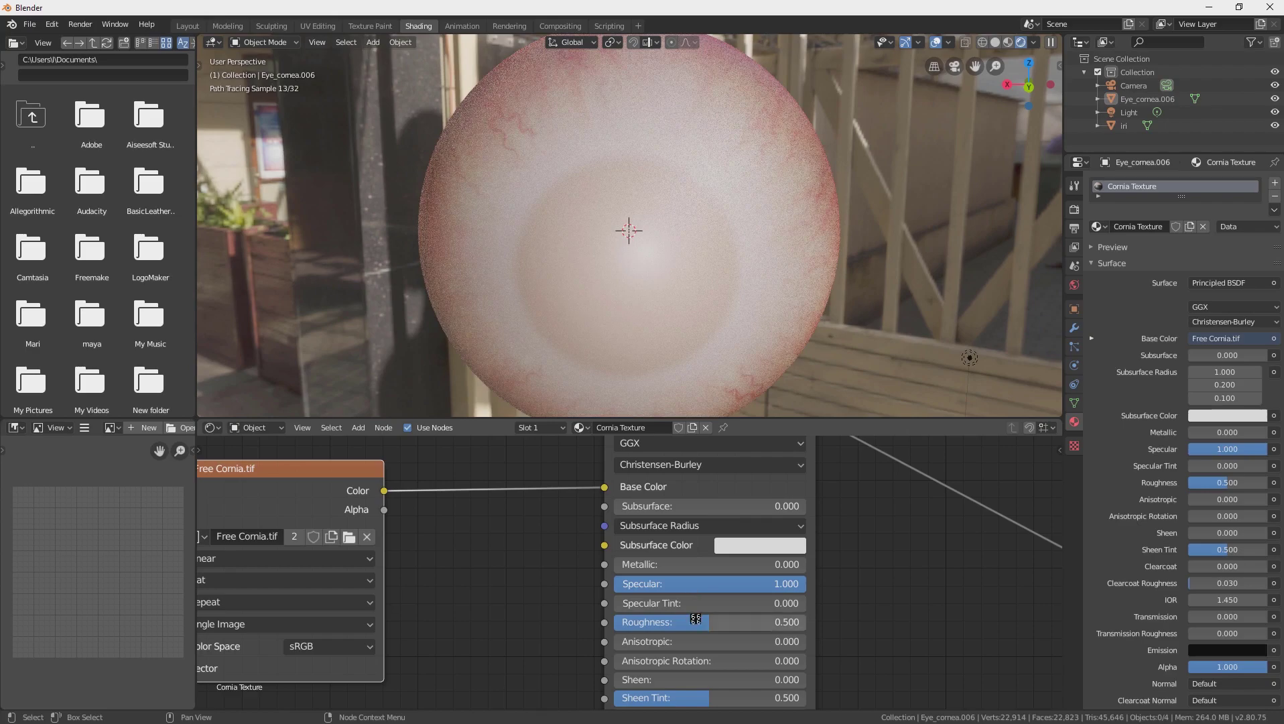
# - Set the Principled BSDF's Roughness to 0.000 and check the reflections on the eye
pyautogui.moveTo(696, 620); pyautogui.dragTo(581, 637)
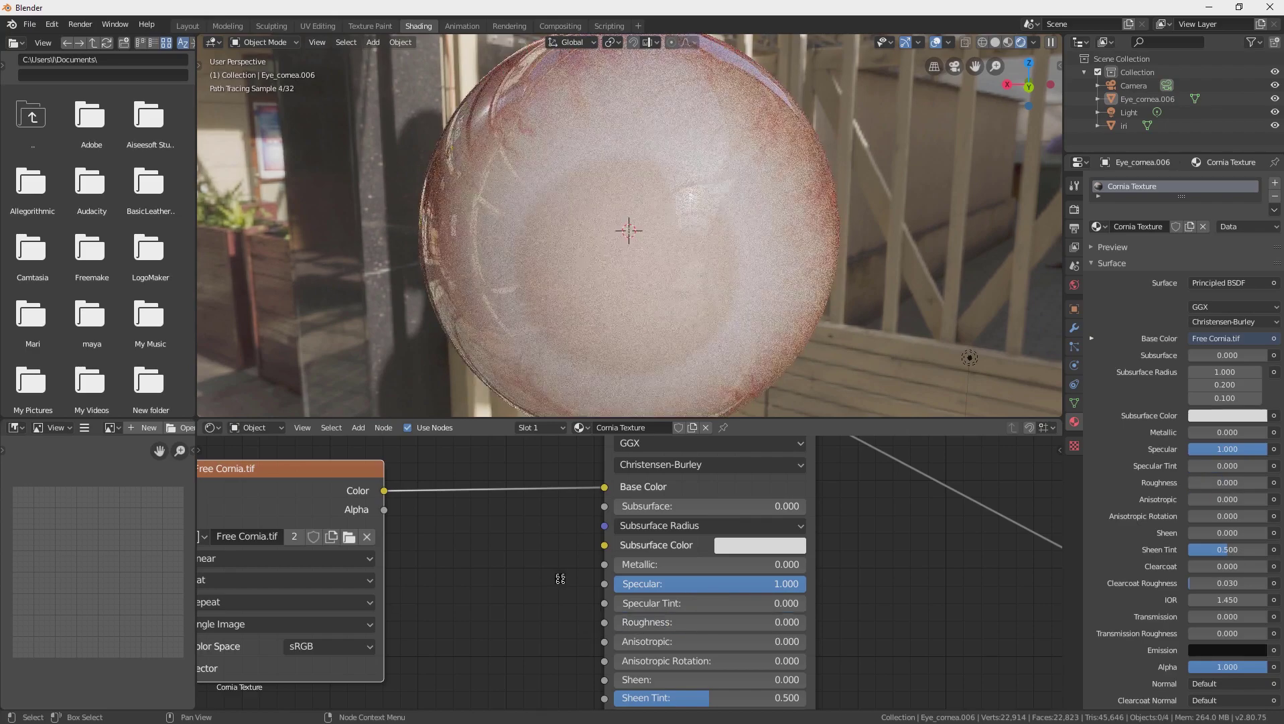
pyautogui.moveTo(553, 289); pyautogui.dragTo(695, 232, button='middle')
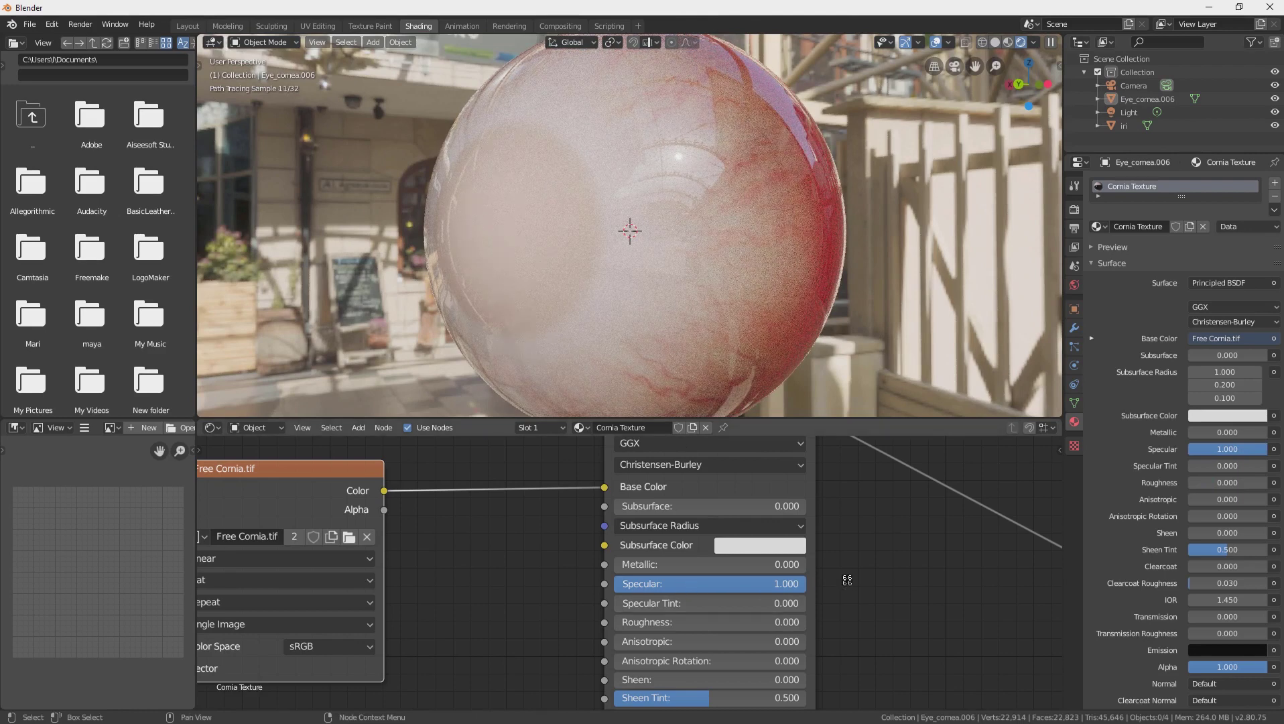
# - Move the Material Output node well away from the Principled BSDF and disconnect the link to its Surface input
pyautogui.scroll(-3, 851, 591)
pyautogui.moveTo(857, 600); pyautogui.dragTo(681, 512, button='middle')
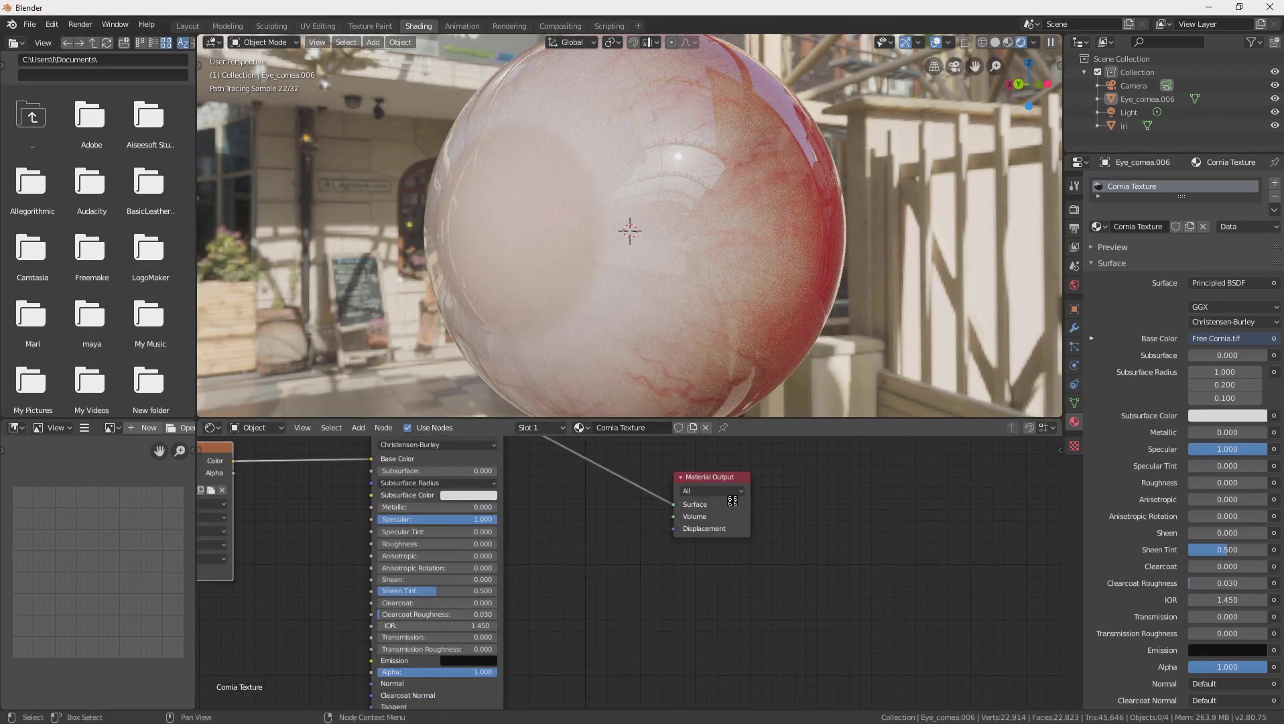
pyautogui.moveTo(733, 501); pyautogui.dragTo(1056, 537)
pyautogui.moveTo(530, 606); pyautogui.dragTo(950, 606, button='middle')
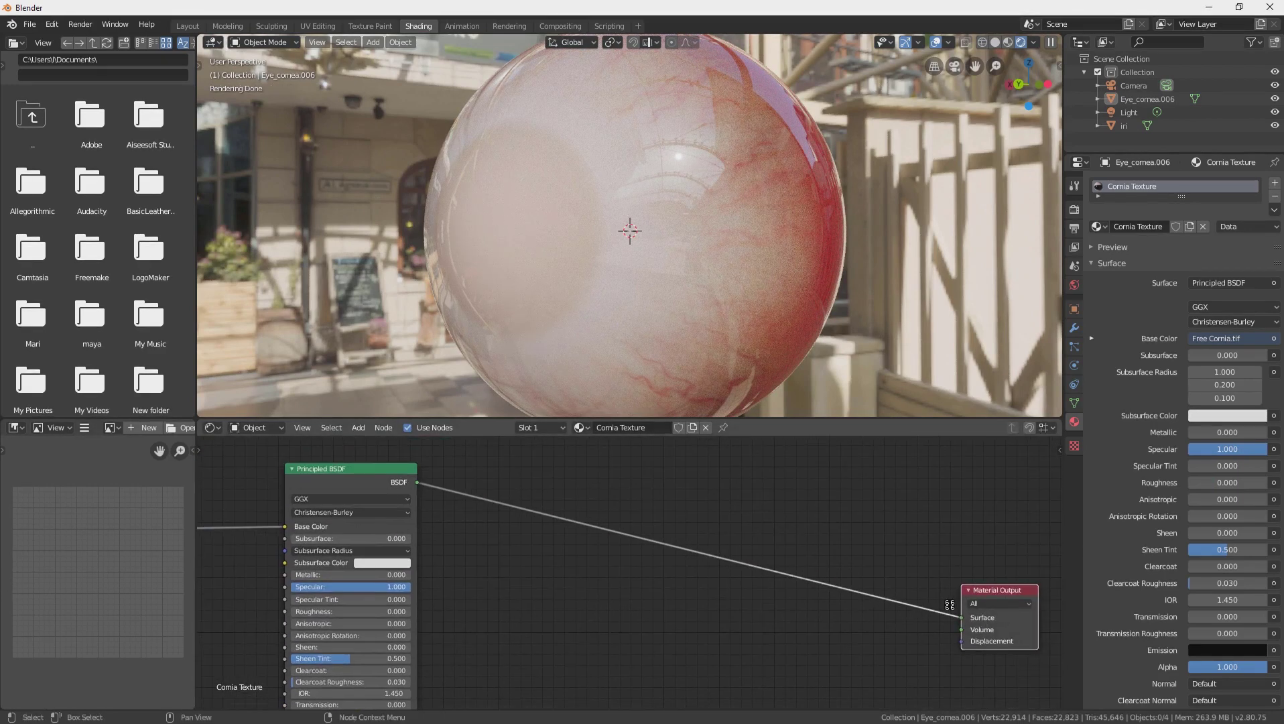
pyautogui.moveTo(958, 618); pyautogui.dragTo(800, 647)
pyautogui.moveTo(800, 647); pyautogui.dragTo(791, 465, button='middle')
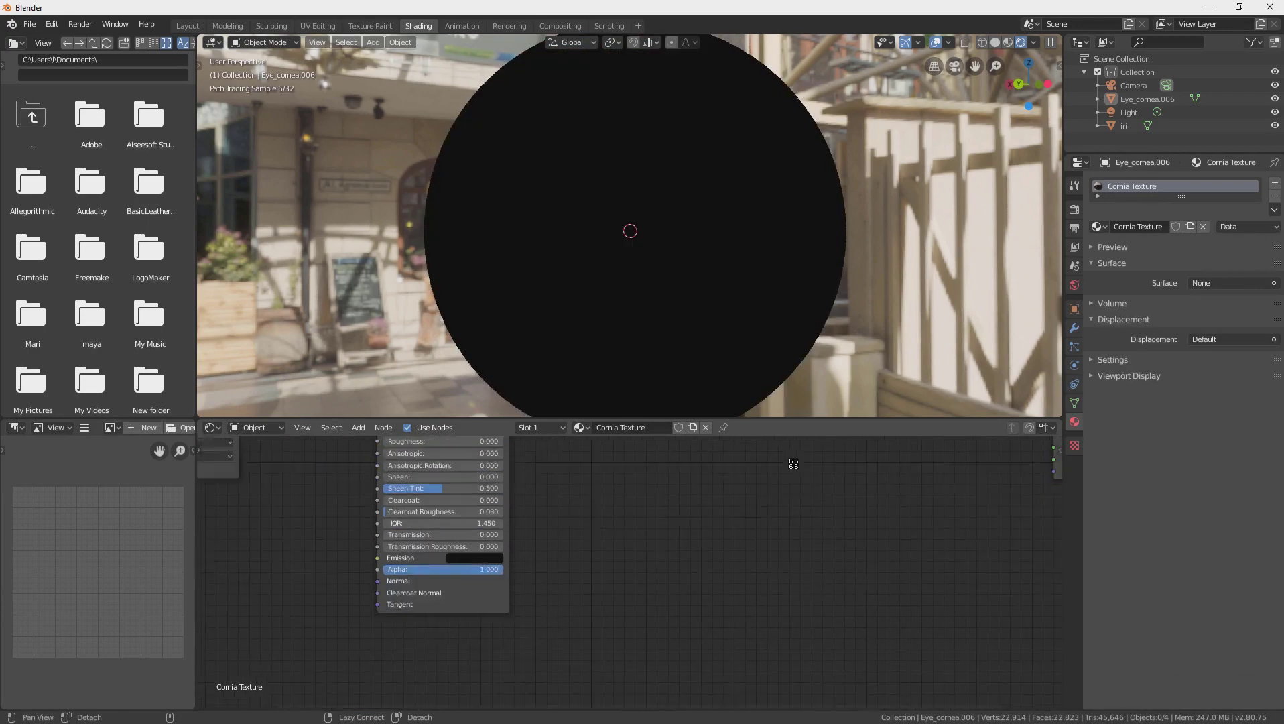
pyautogui.scroll(-4, 701, 532)
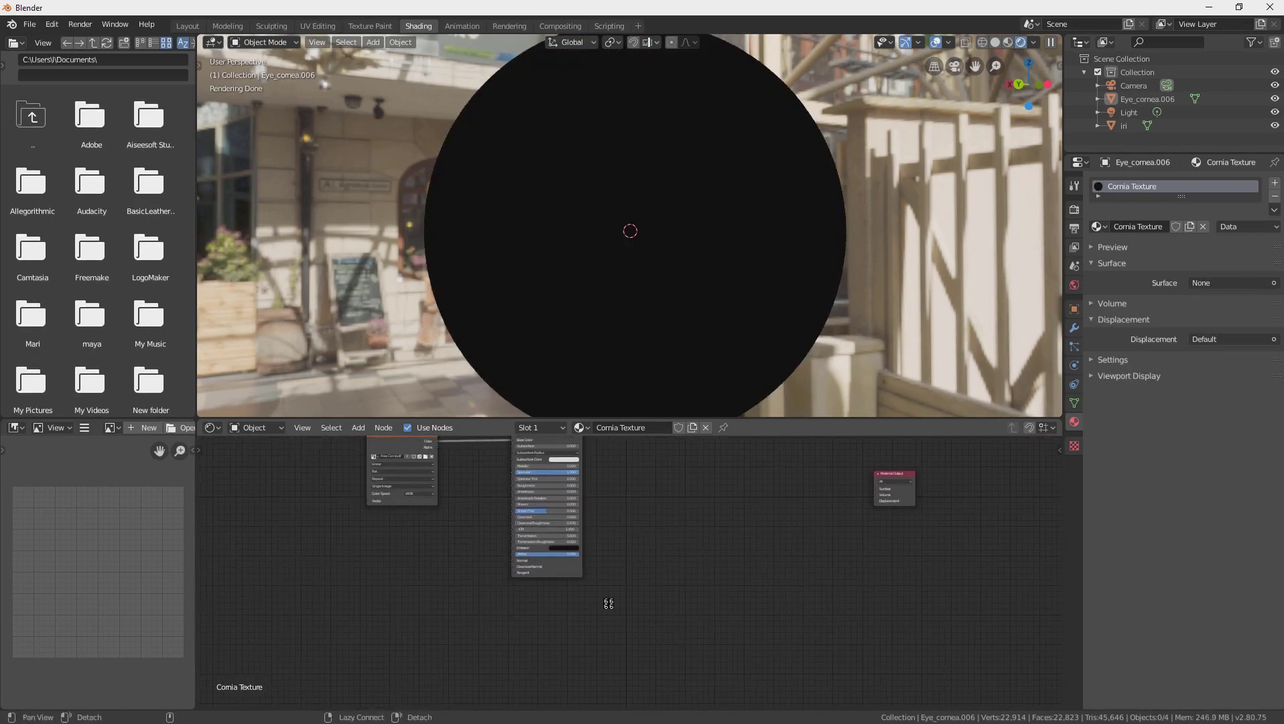
# - Add a Glass BSDF node below the Principled BSDF
pyautogui.hotkey('shift', 'a')
pyautogui.moveTo(550, 619)
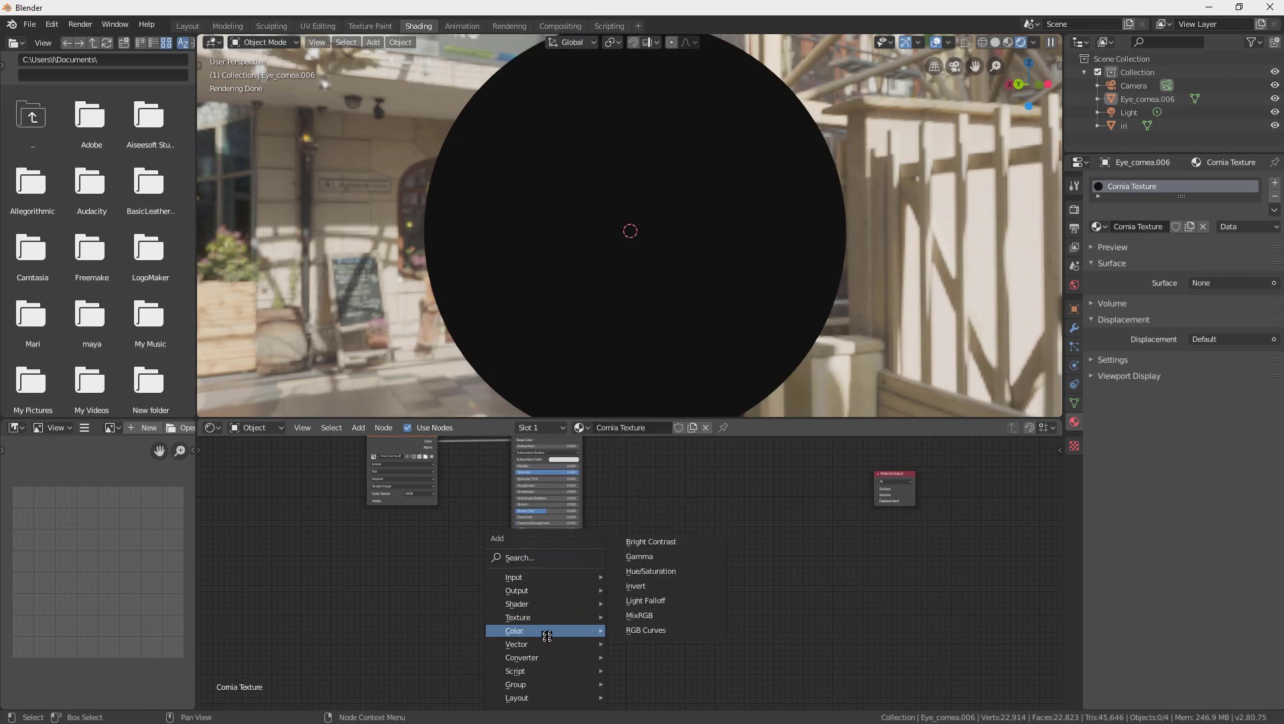
pyautogui.moveTo(547, 654)
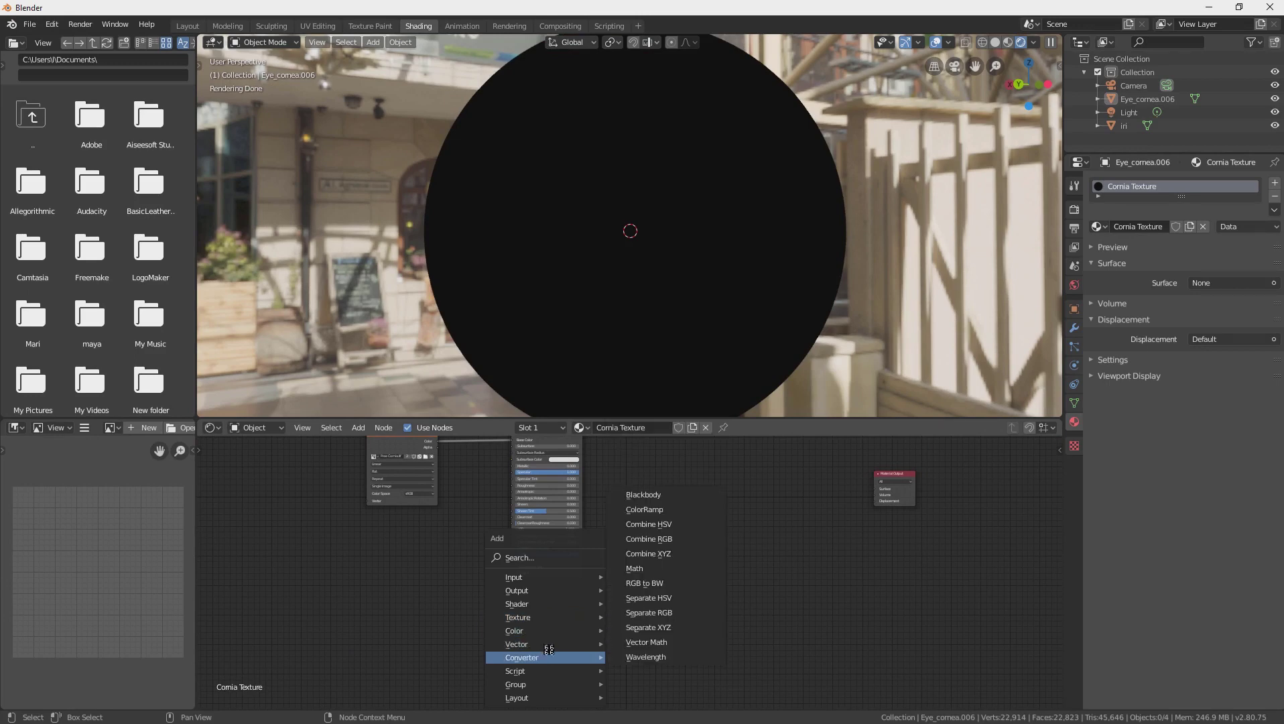
pyautogui.click(529, 558)
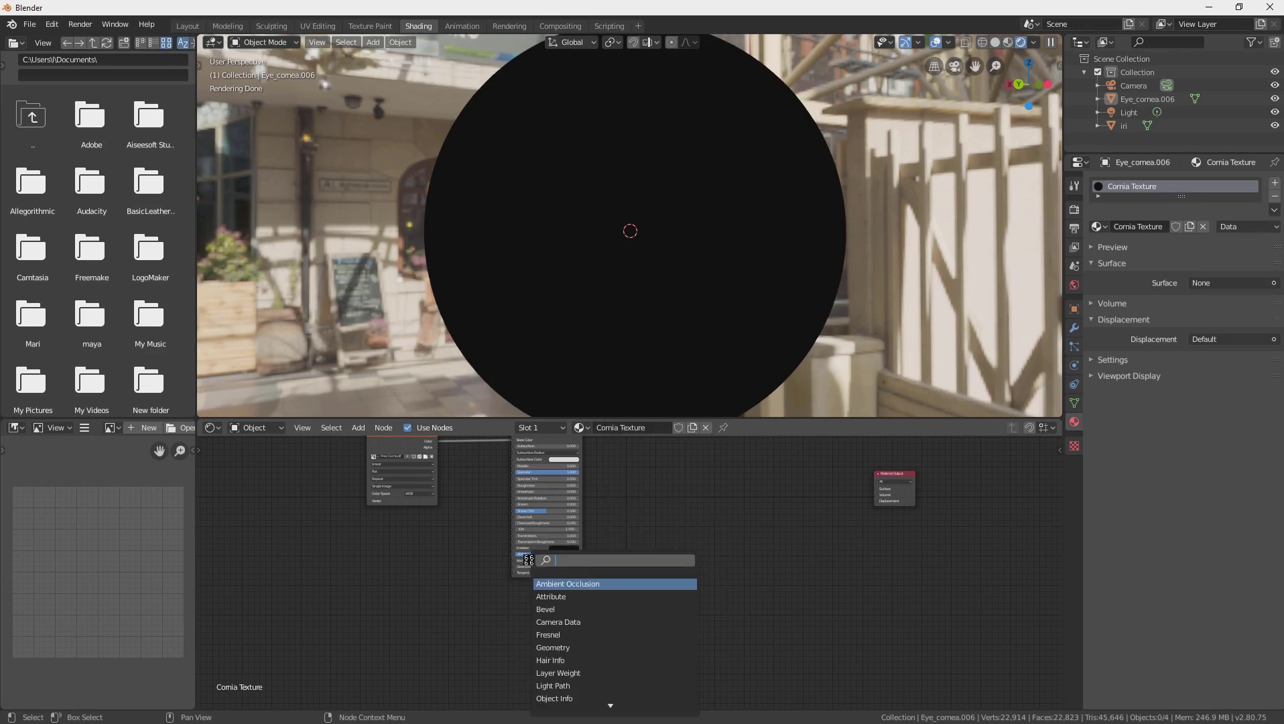
pyautogui.write('g')
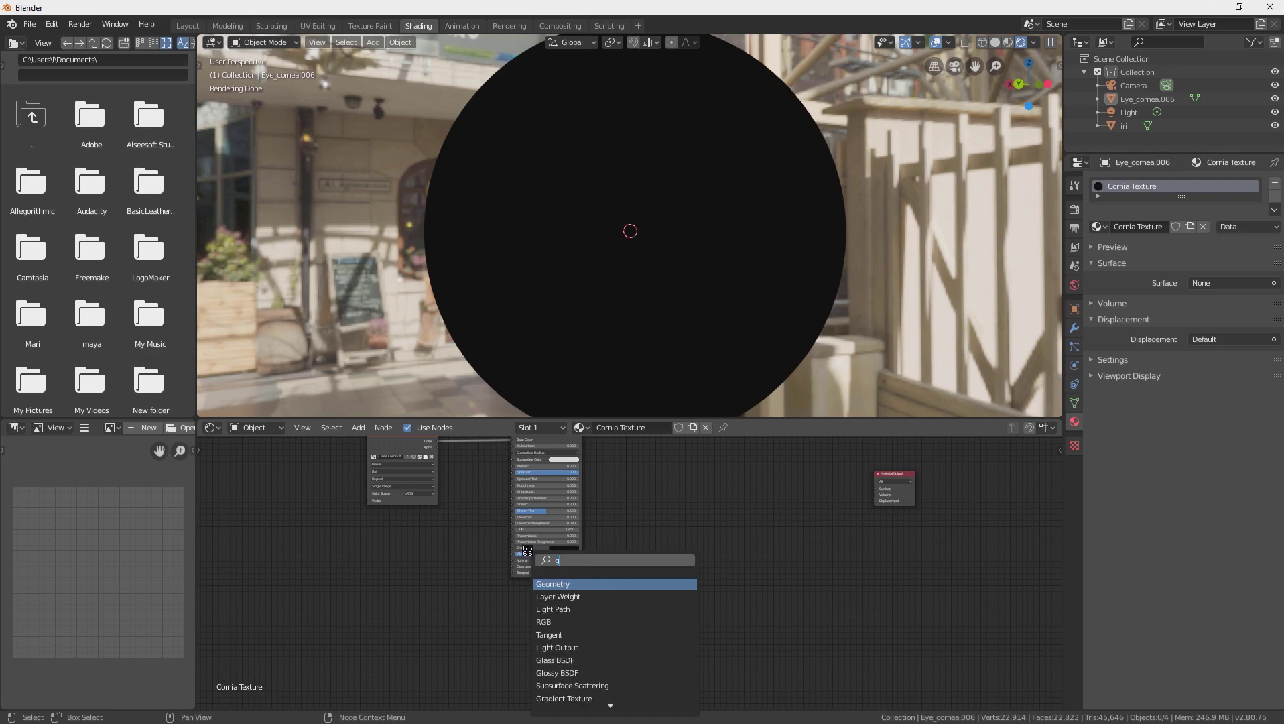
pyautogui.write('lass')
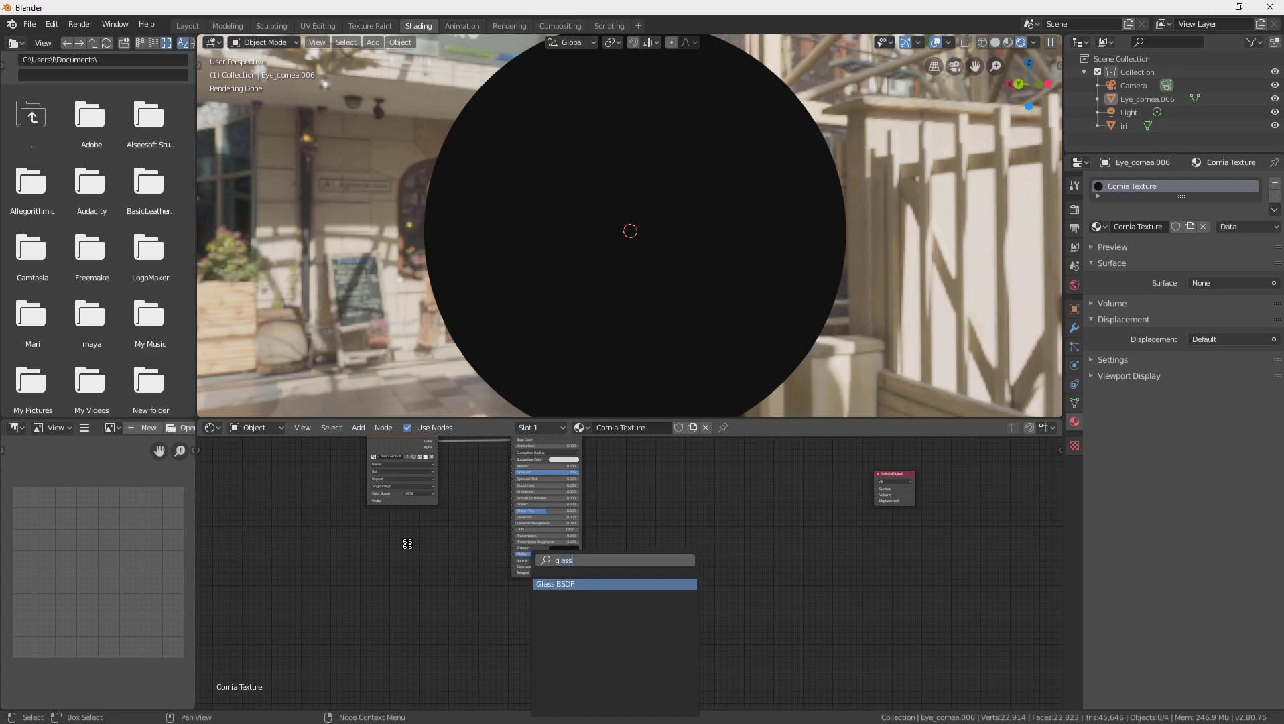
pyautogui.click(559, 585)
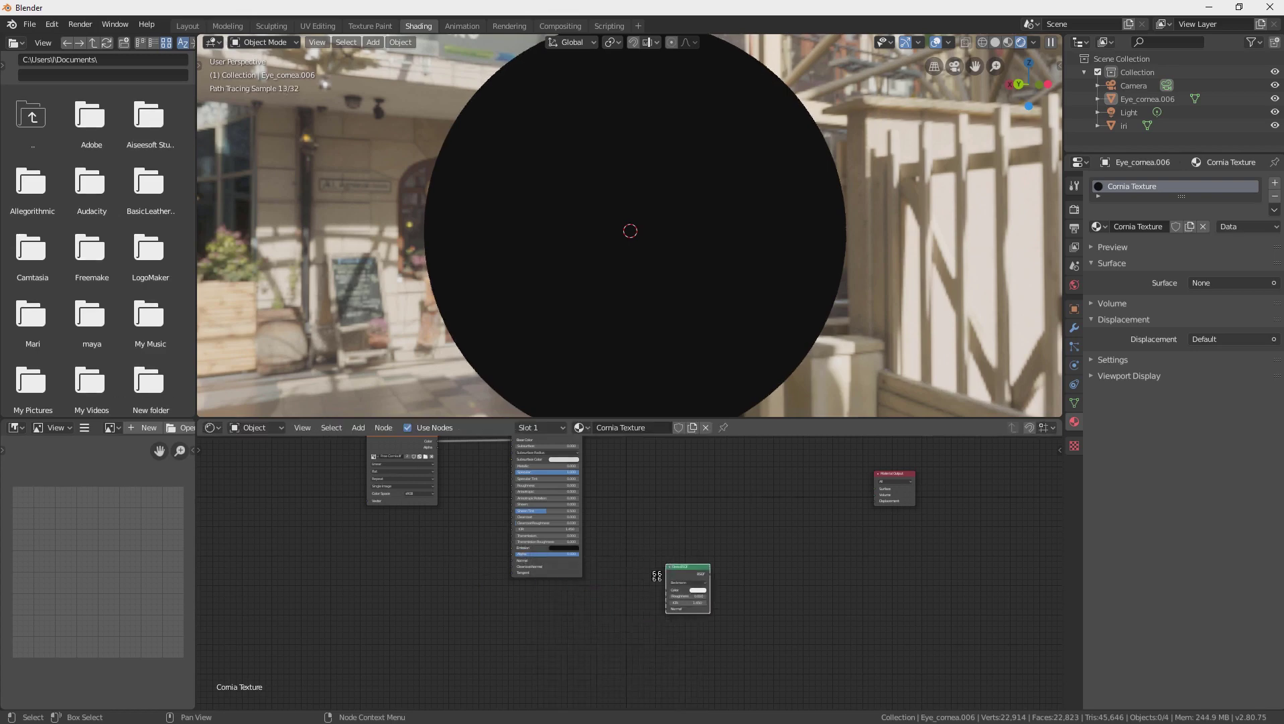
# - Add a Glossy BSDF node below the Glass BSDF and shift both closer to the Principled BSDF
pyautogui.hotkey('shift', 'a')
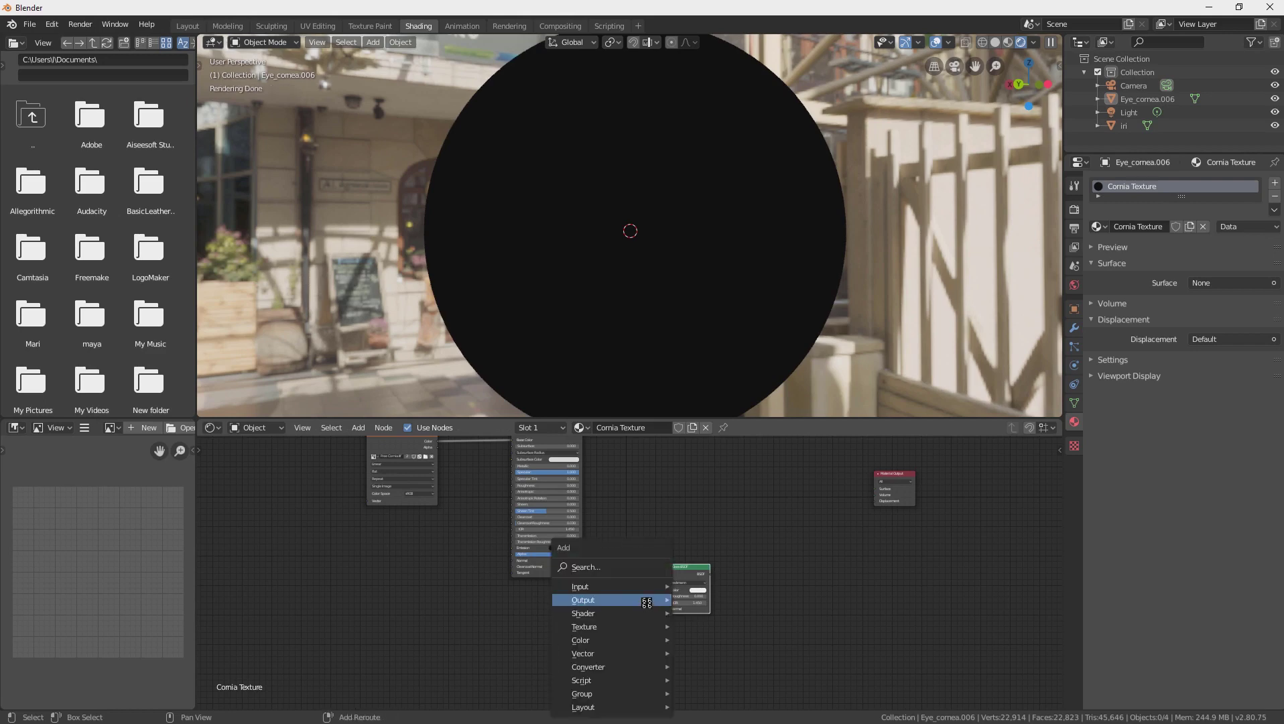
pyautogui.click(608, 567)
pyautogui.write('glossy')
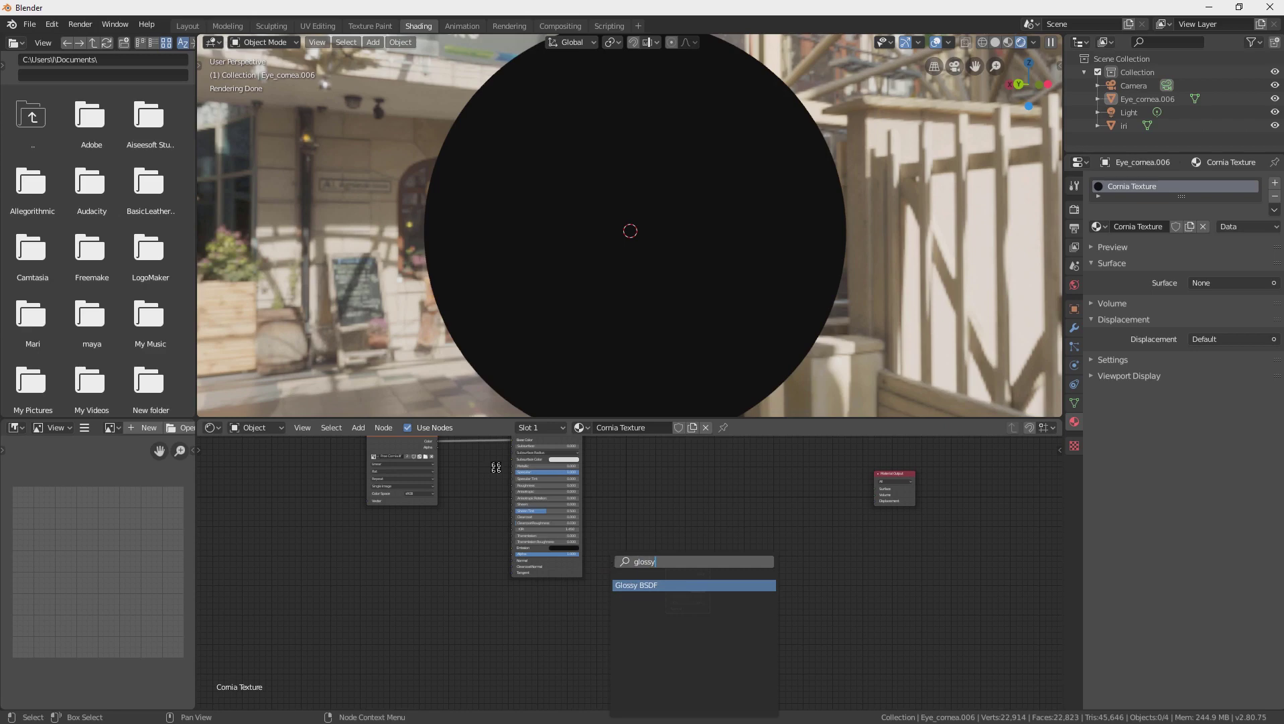
pyautogui.click(664, 589)
pyautogui.click(662, 618)
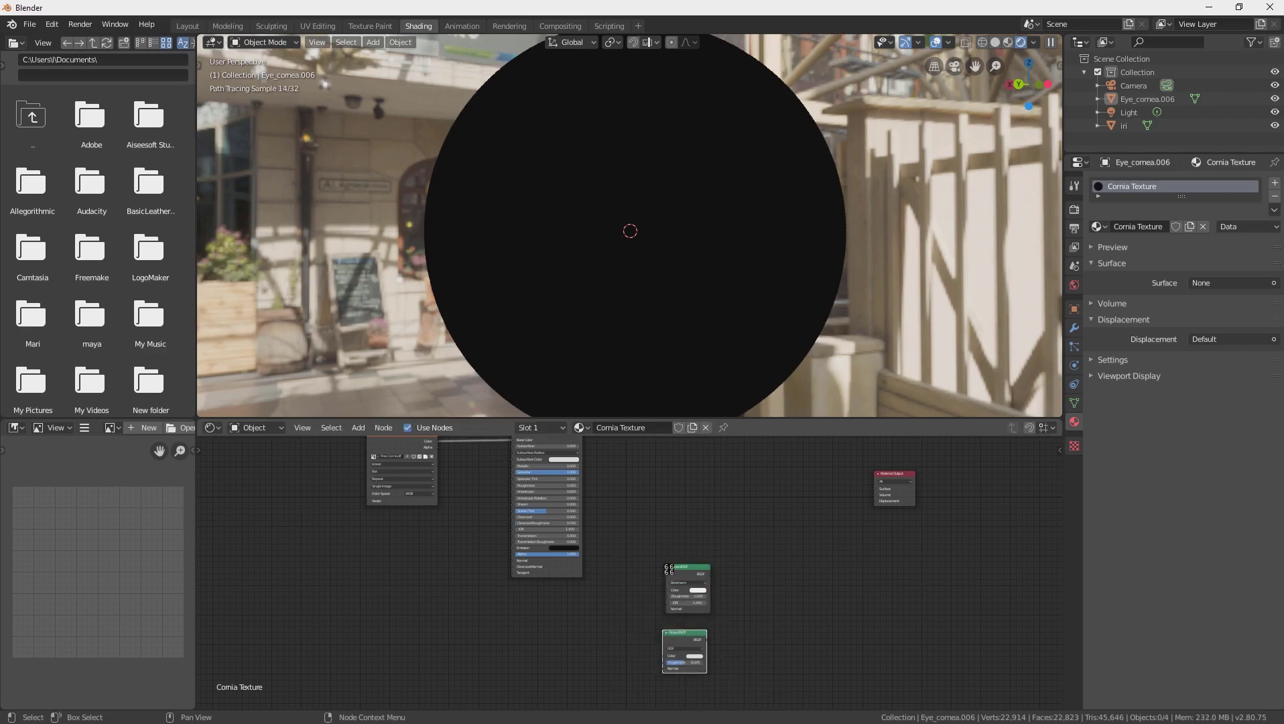
pyautogui.moveTo(673, 570); pyautogui.dragTo(622, 575)
pyautogui.moveTo(677, 632); pyautogui.dragTo(624, 639)
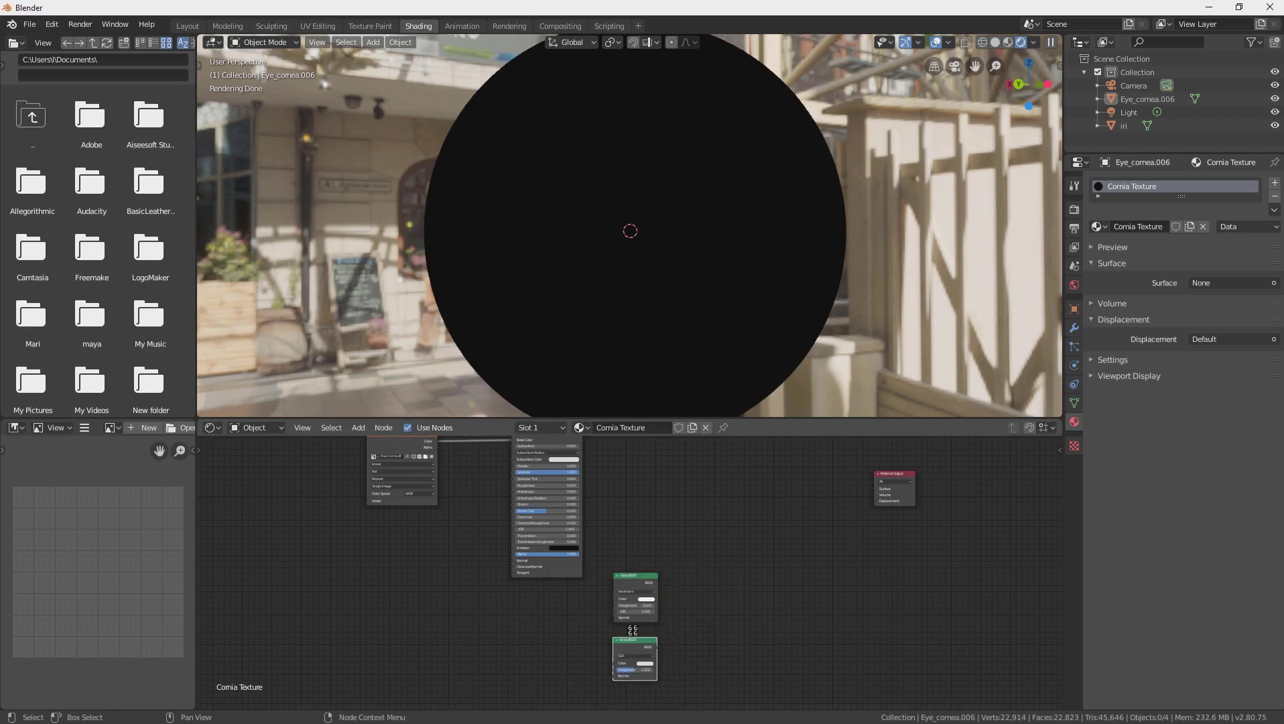
# - Add a Mix Shader node and place it between the Glass BSDF and the Material Output, level with the Glass BSDF
pyautogui.scroll(2, 709, 598)
pyautogui.scroll(2, 709, 598)
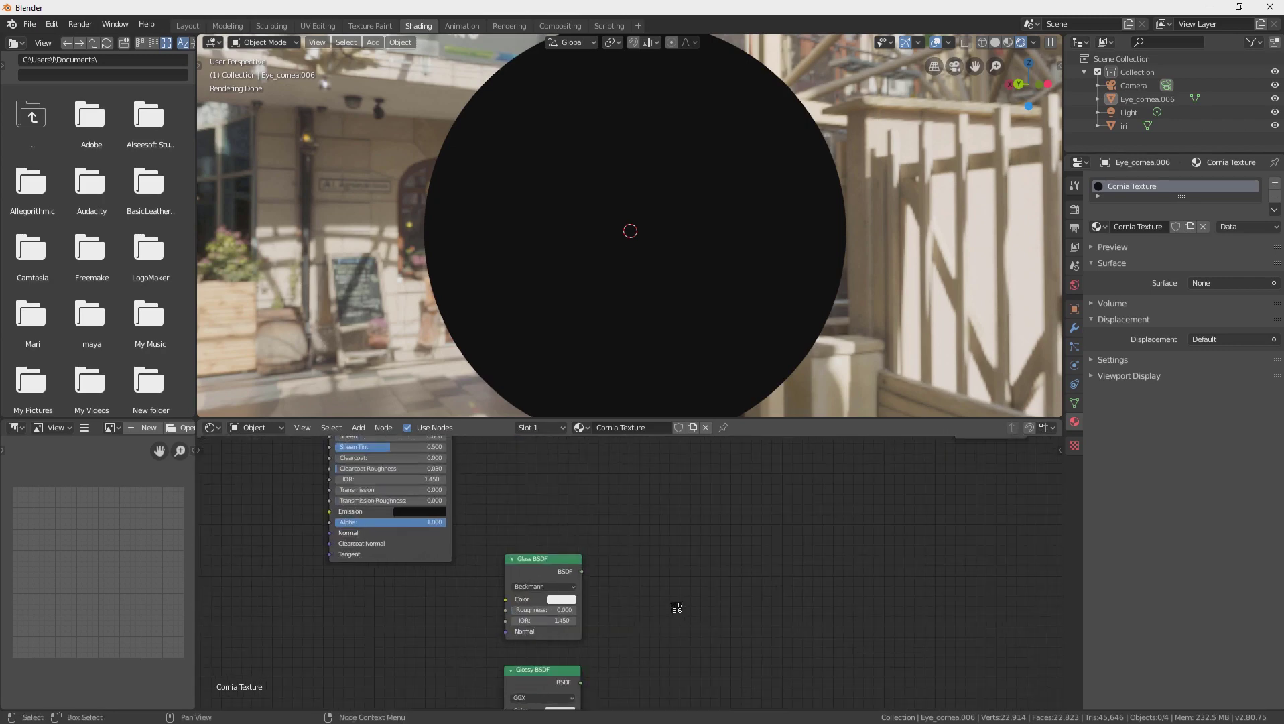
pyautogui.hotkey('shift', 'a')
pyautogui.hotkey('shift', 'a')
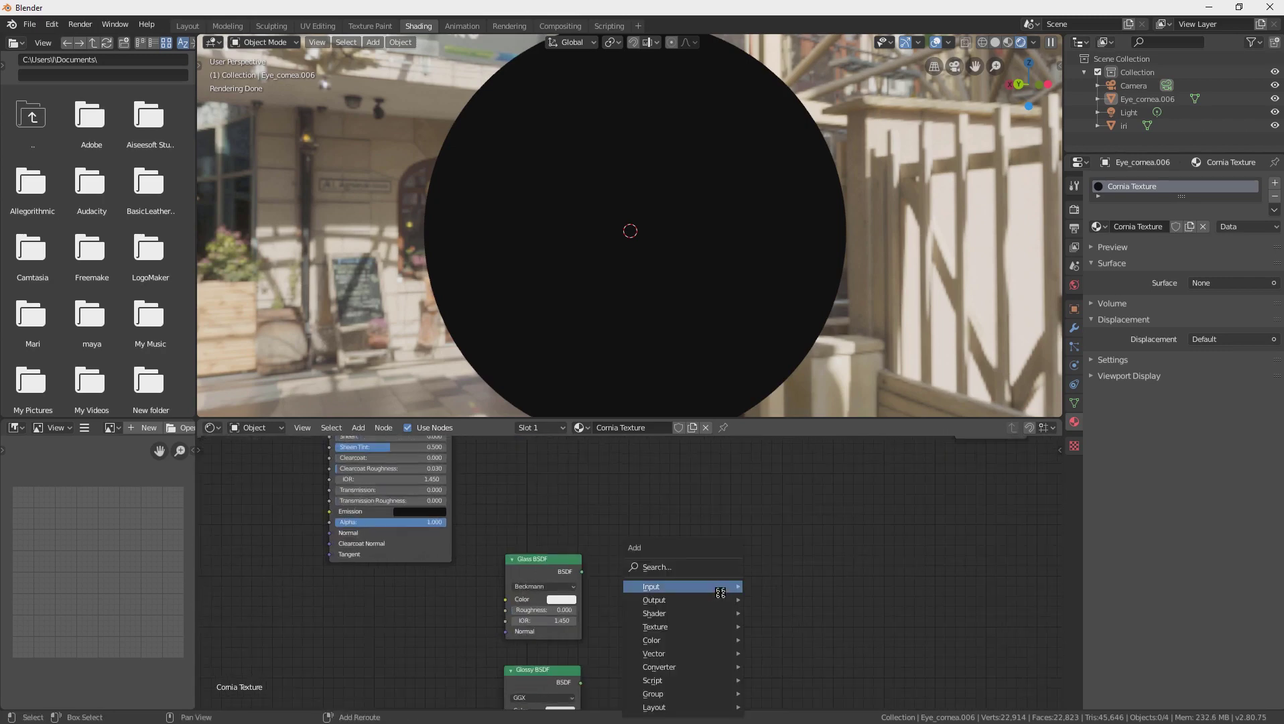
pyautogui.click(690, 567)
pyautogui.write('mix')
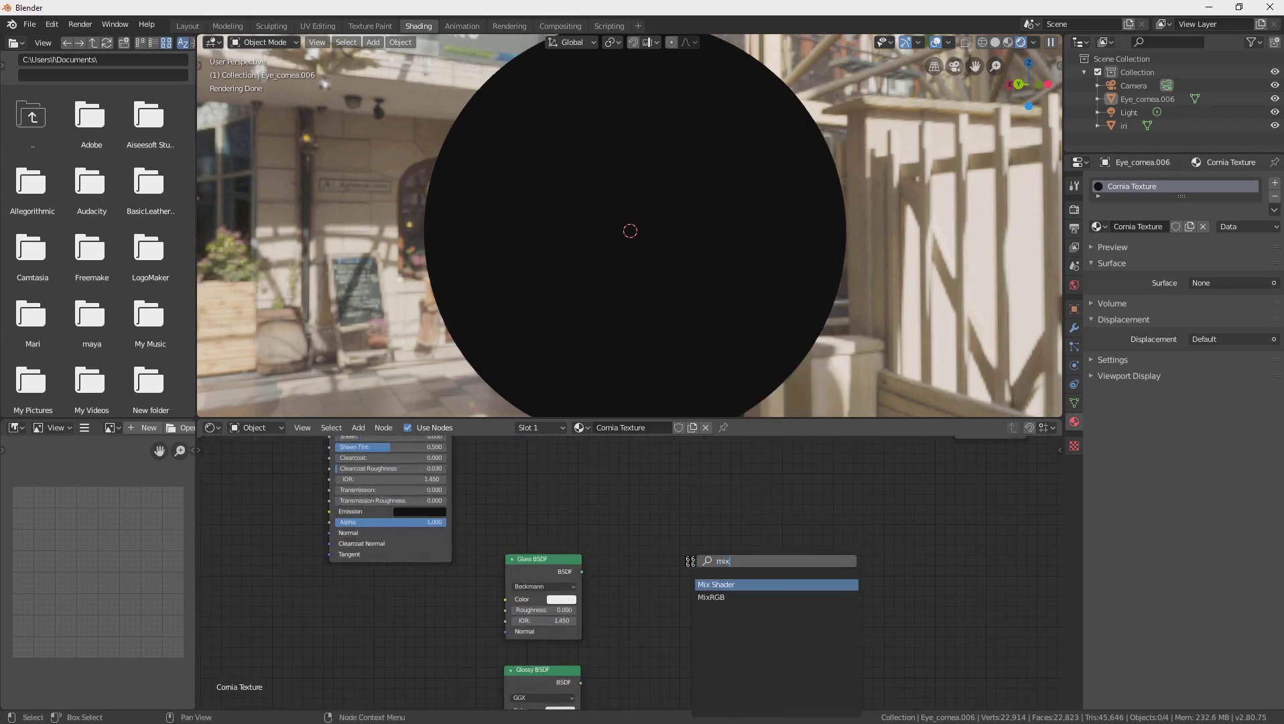
pyautogui.click(737, 584)
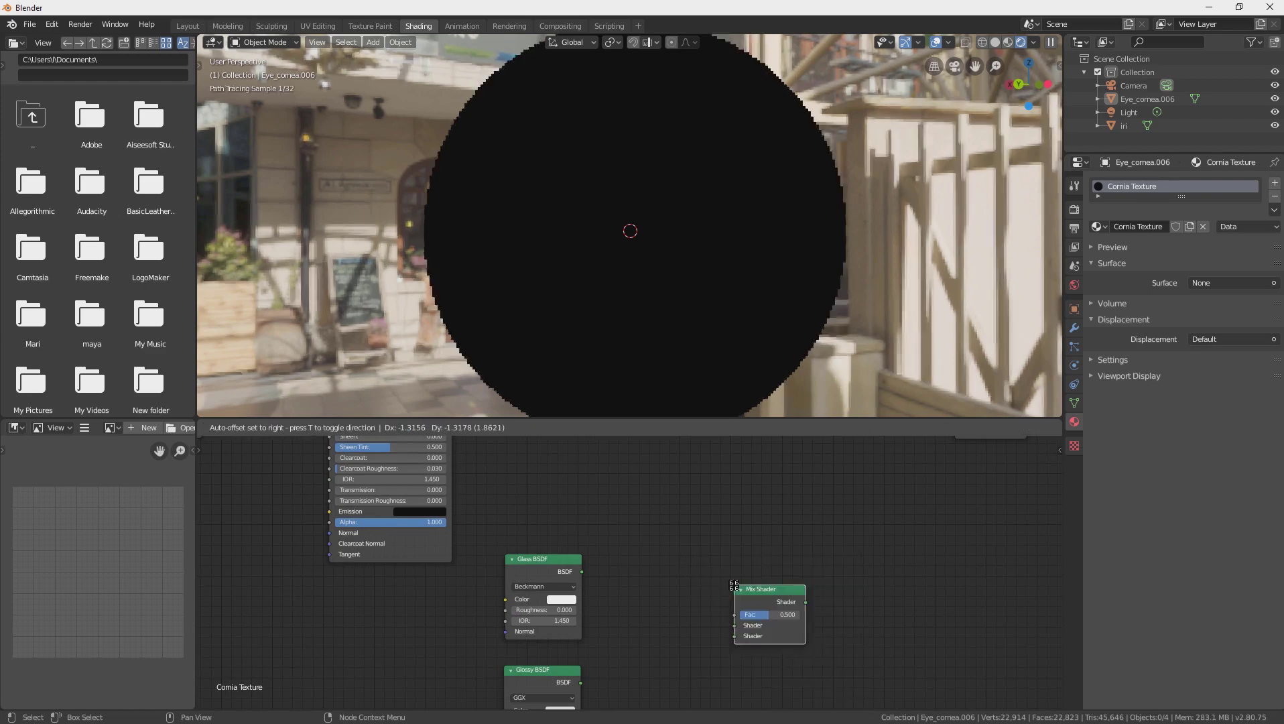
pyautogui.click(747, 599)
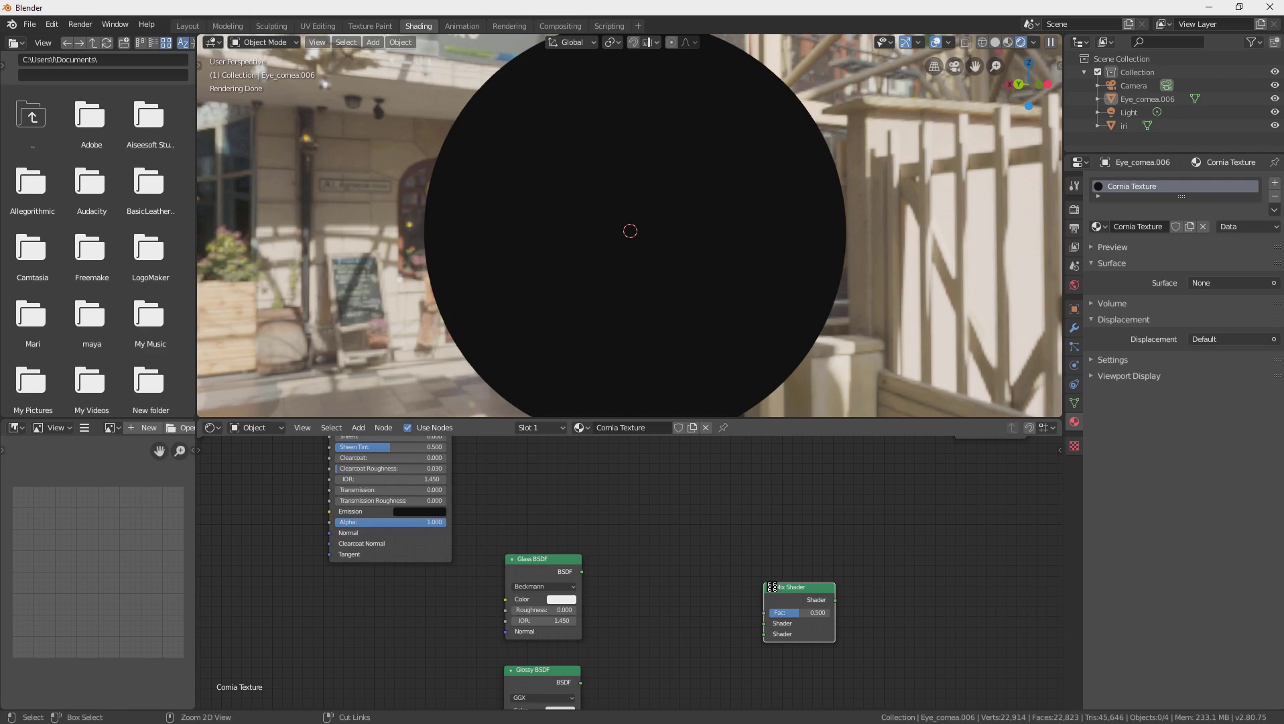
pyautogui.moveTo(788, 588); pyautogui.dragTo(716, 540)
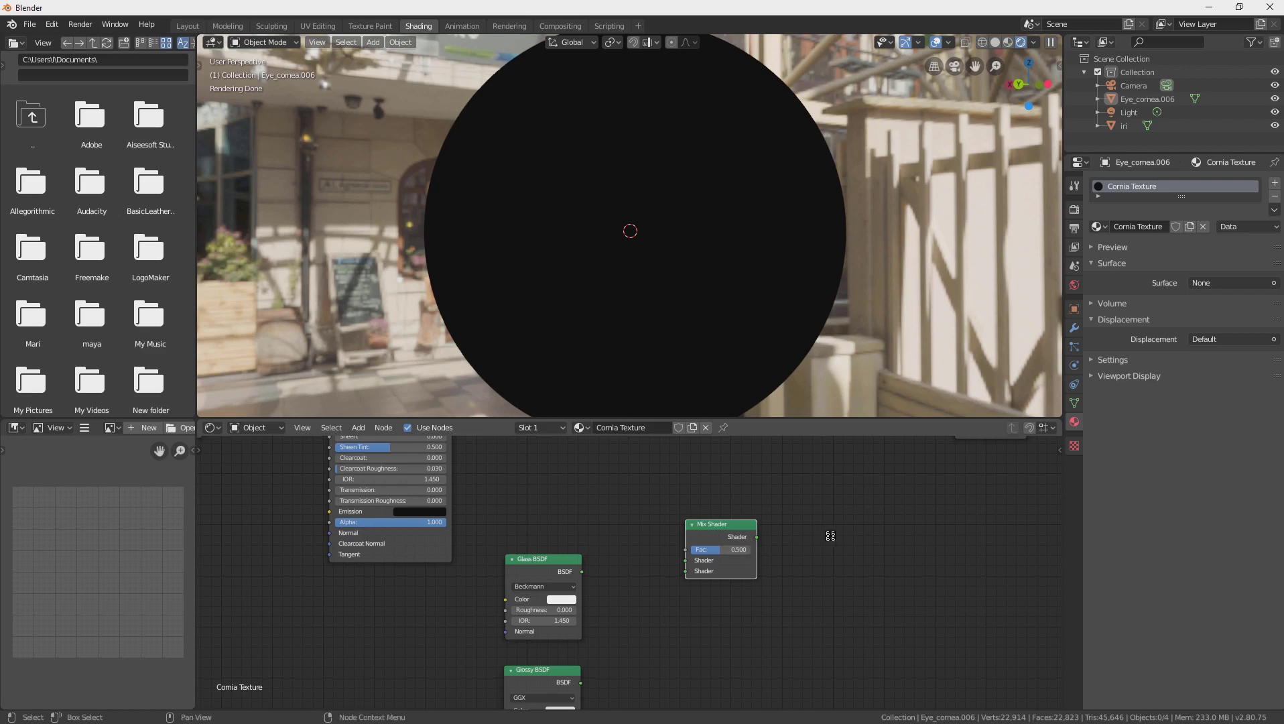
pyautogui.moveTo(693, 529); pyautogui.dragTo(755, 540)
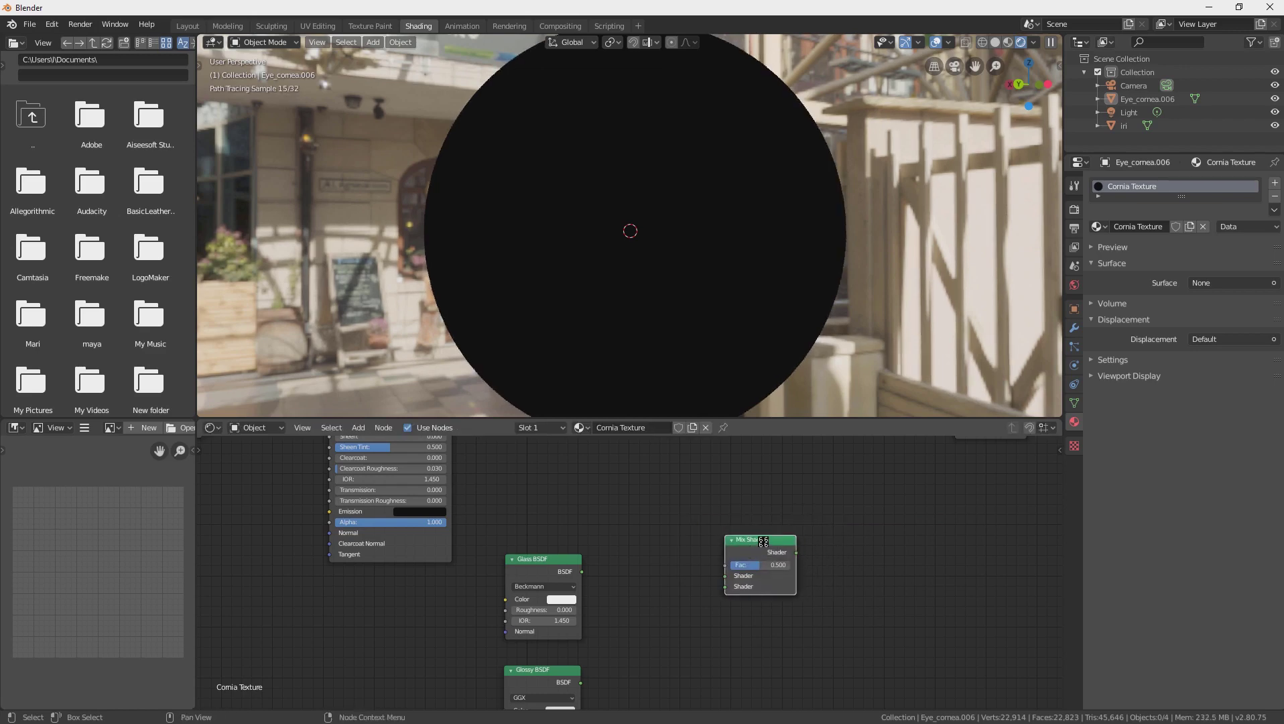
# - Duplicate the Mix Shader twice, placing each copy further along toward the Material Output
pyautogui.hotkey('shift', 'd')
pyautogui.click(902, 506)
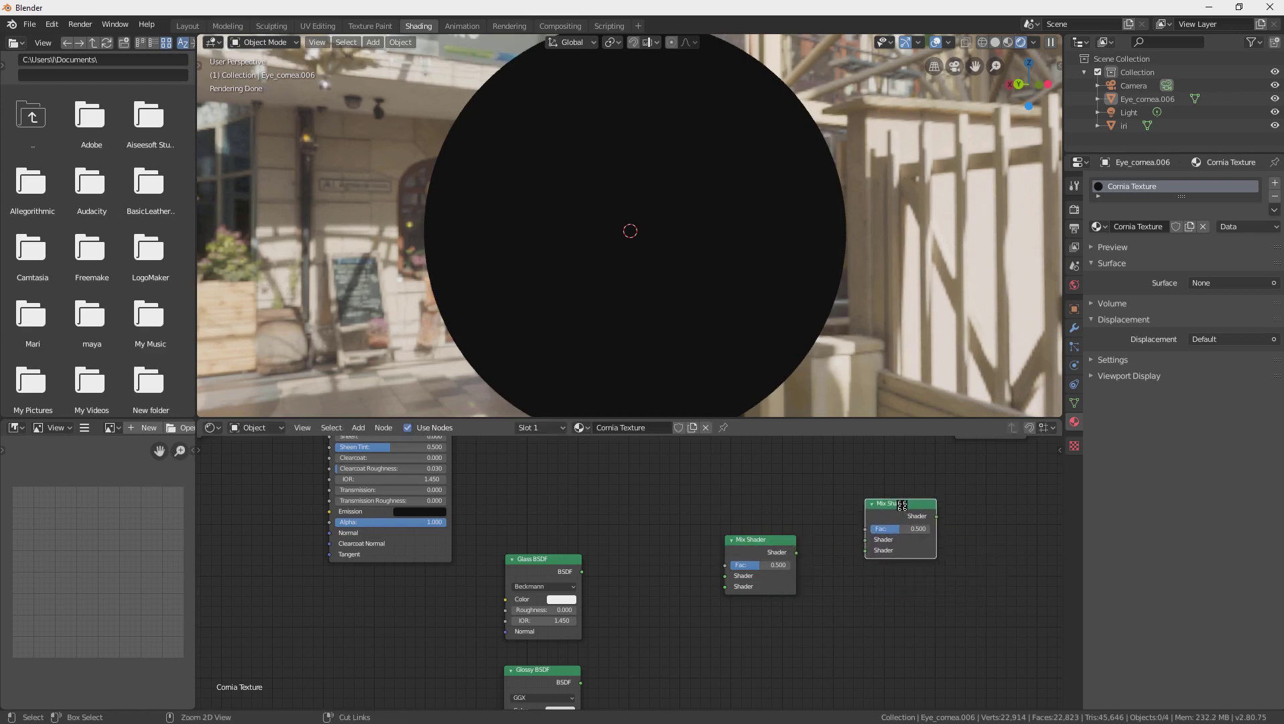
pyautogui.hotkey('shift', 'd')
pyautogui.click(1008, 479)
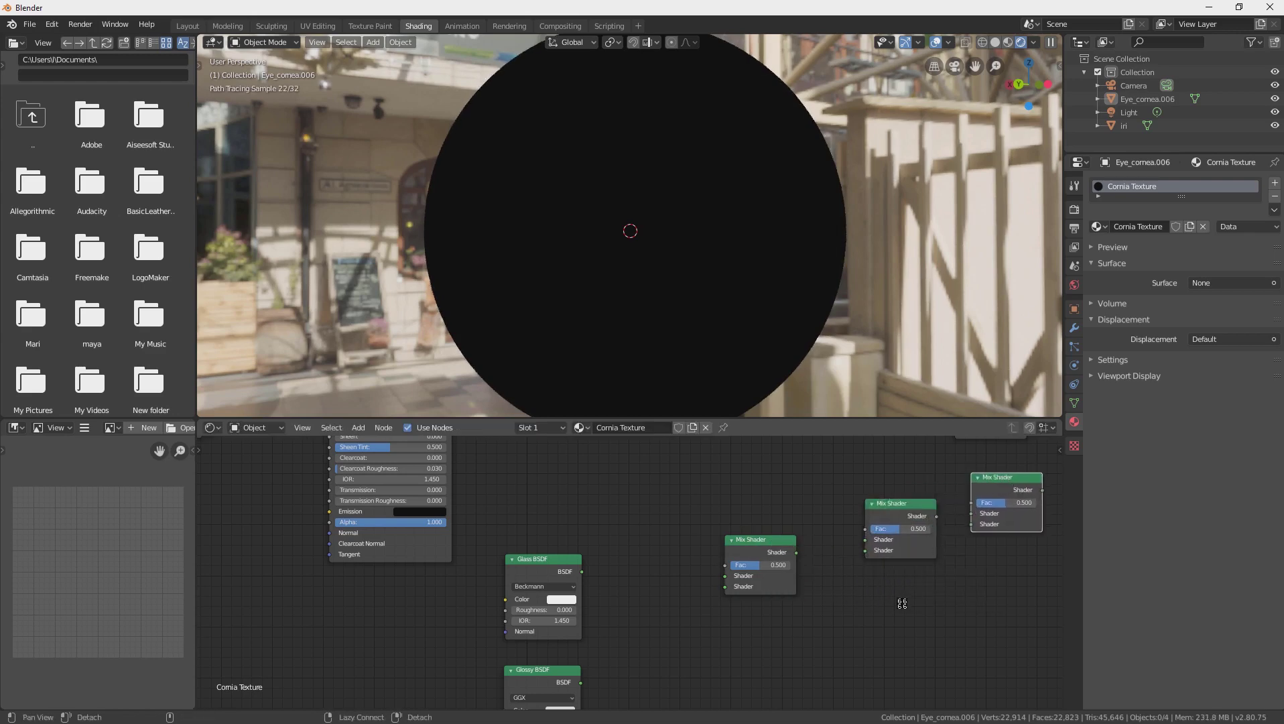
# - Move the Material Output further out and place the third Mix Shader beside the Principled BSDF, above the other two
pyautogui.moveTo(890, 607); pyautogui.dragTo(788, 679, button='middle')
pyautogui.moveTo(887, 492); pyautogui.dragTo(947, 456)
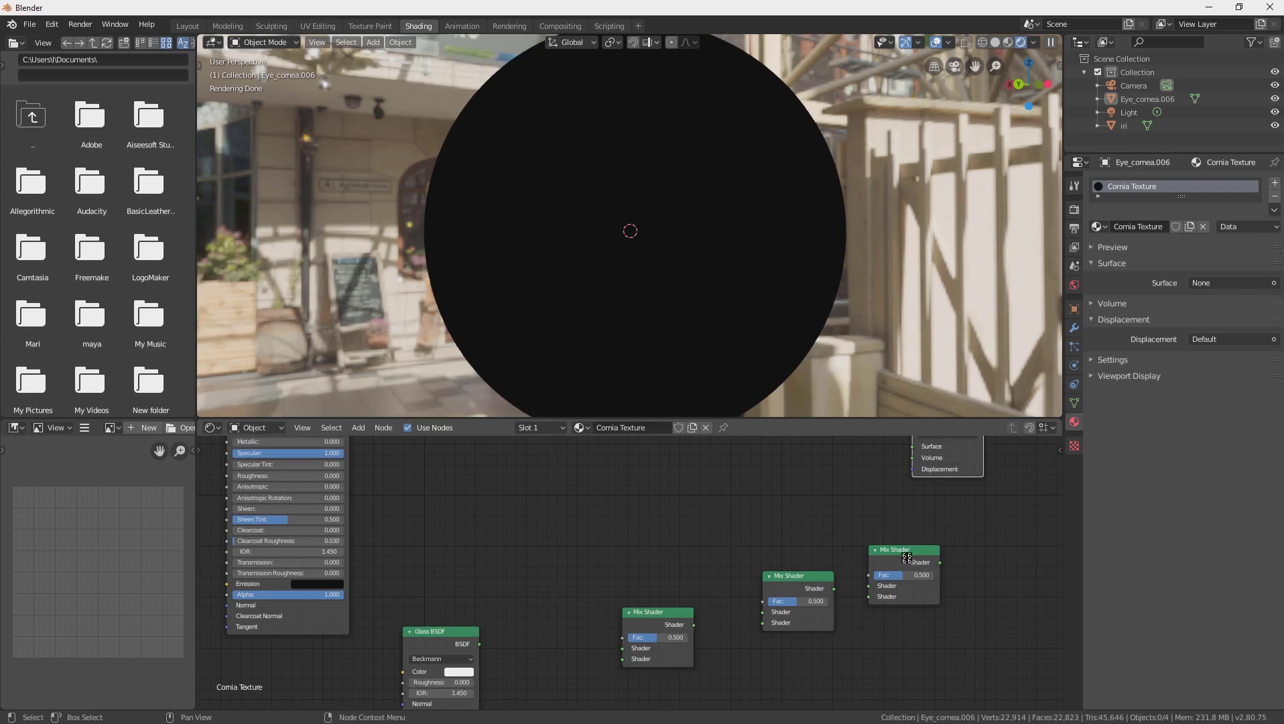
pyautogui.moveTo(902, 549); pyautogui.dragTo(683, 464)
pyautogui.moveTo(602, 548); pyautogui.dragTo(718, 695, button='middle')
pyautogui.press('g')
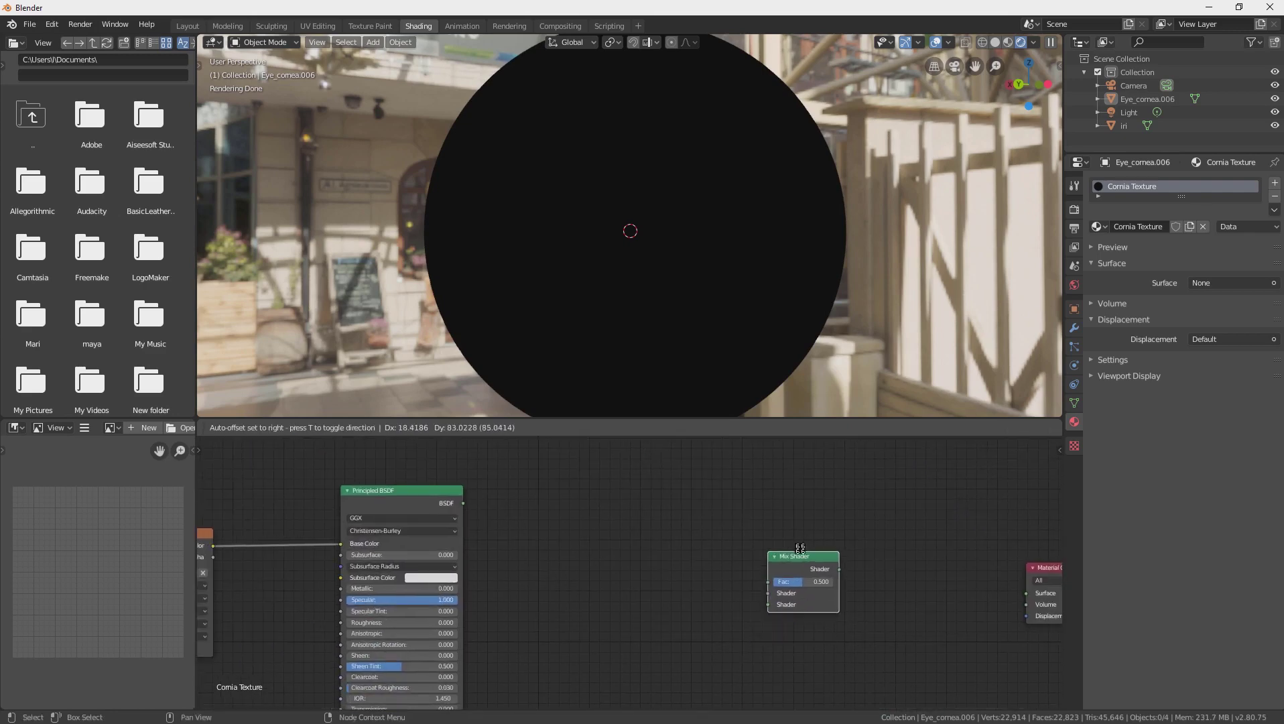
pyautogui.click(727, 621)
pyautogui.moveTo(727, 621); pyautogui.dragTo(779, 559, button='middle')
pyautogui.keyDown('shift'); pyautogui.scroll(-3, 774, 539); pyautogui.keyUp('shift')
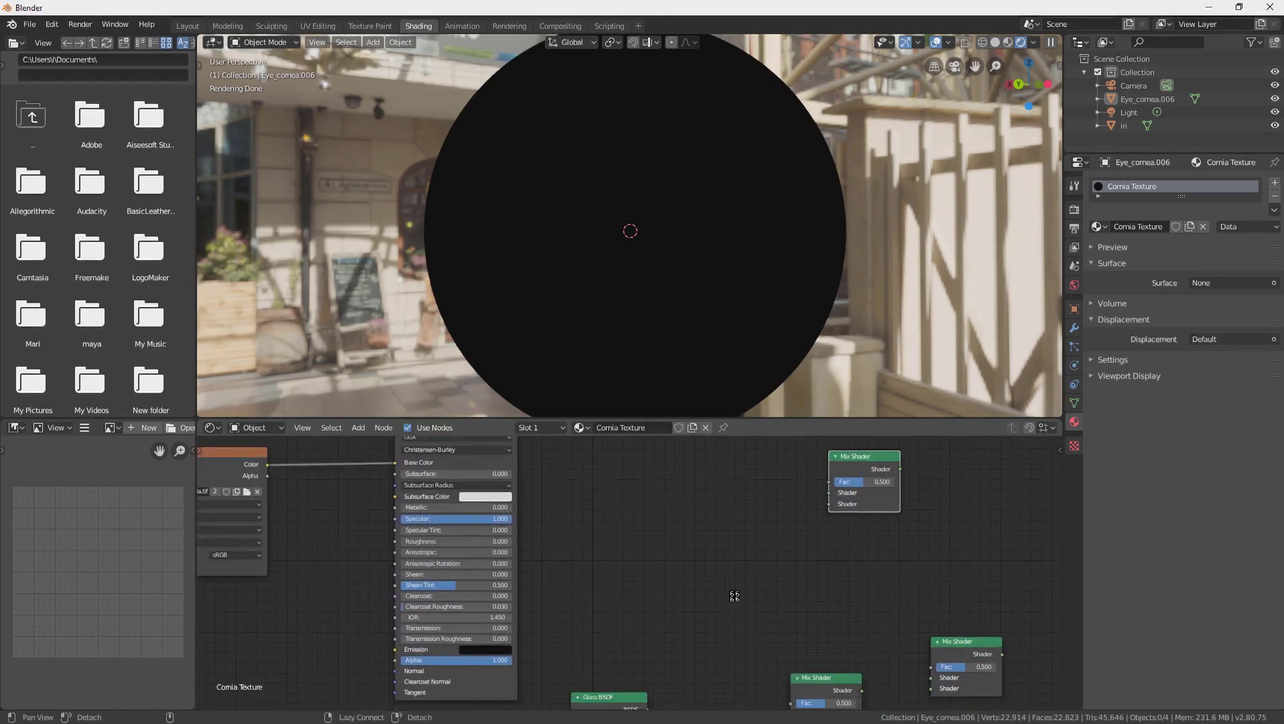
pyautogui.keyDown('shift'); pyautogui.scroll(-2, 700, 649); pyautogui.keyUp('shift')
pyautogui.keyDown('shift'); pyautogui.scroll(4, 814, 565); pyautogui.keyUp('shift')
pyautogui.keyDown('ctrl'); pyautogui.hscroll(1, 813, 565); pyautogui.keyUp('ctrl')
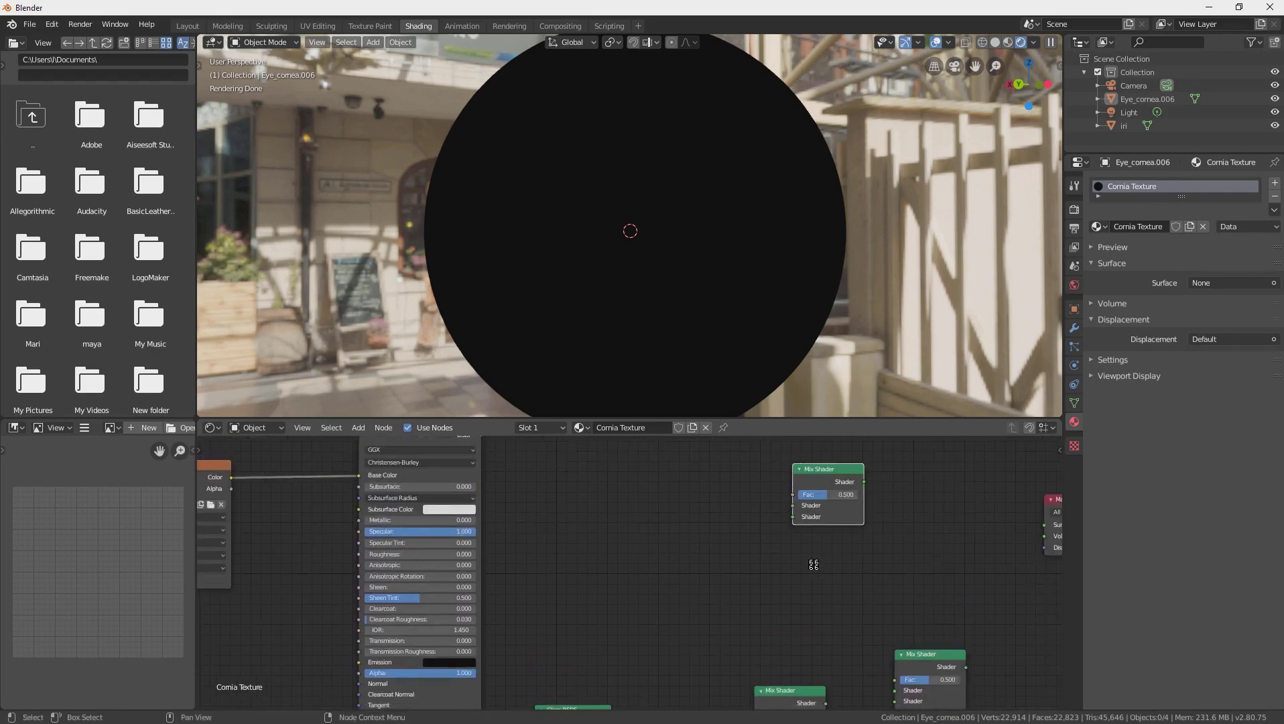
pyautogui.moveTo(650, 546); pyautogui.dragTo(668, 571, button='middle')
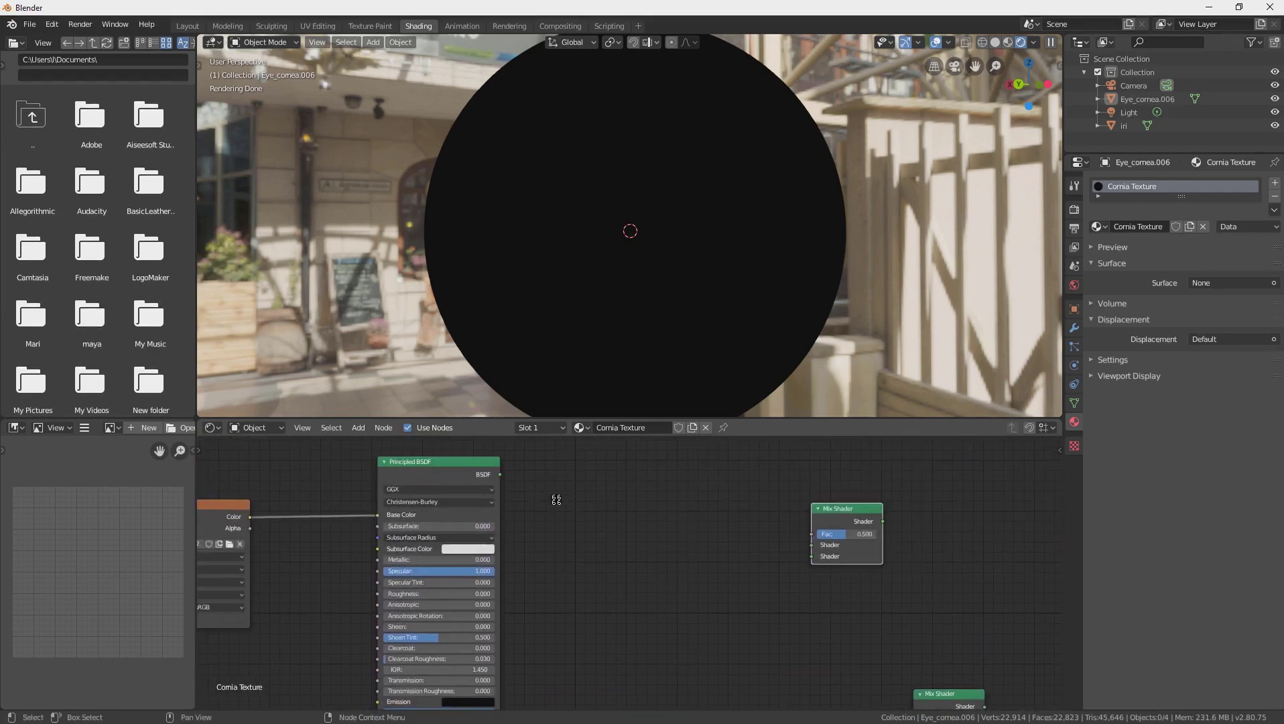
# - Connect the Glass BSDF and Glossy BSDF to the first Mix Shader's upper and lower Shader inputs, repositioning the mix node beside them
pyautogui.moveTo(793, 623); pyautogui.dragTo(735, 408, button='middle')
pyautogui.scroll(2, 683, 625)
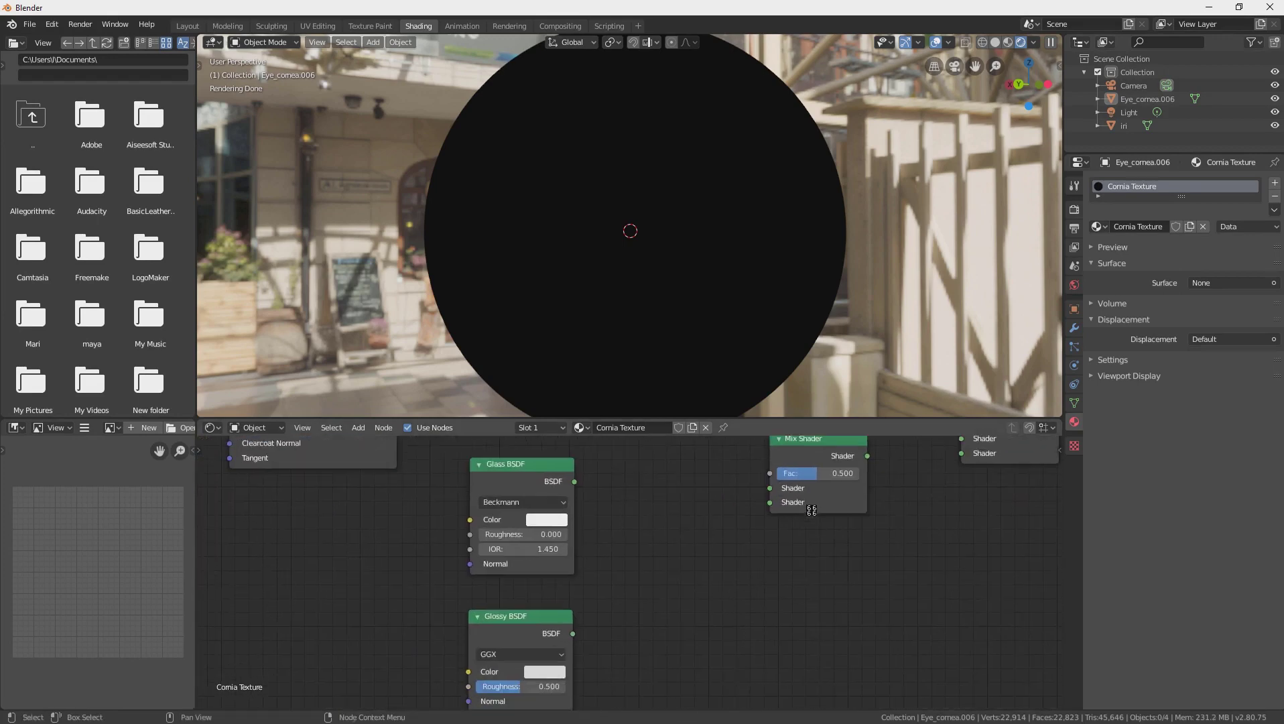
pyautogui.moveTo(812, 511); pyautogui.dragTo(713, 609)
pyautogui.moveTo(575, 481); pyautogui.dragTo(671, 587)
pyautogui.click(575, 641)
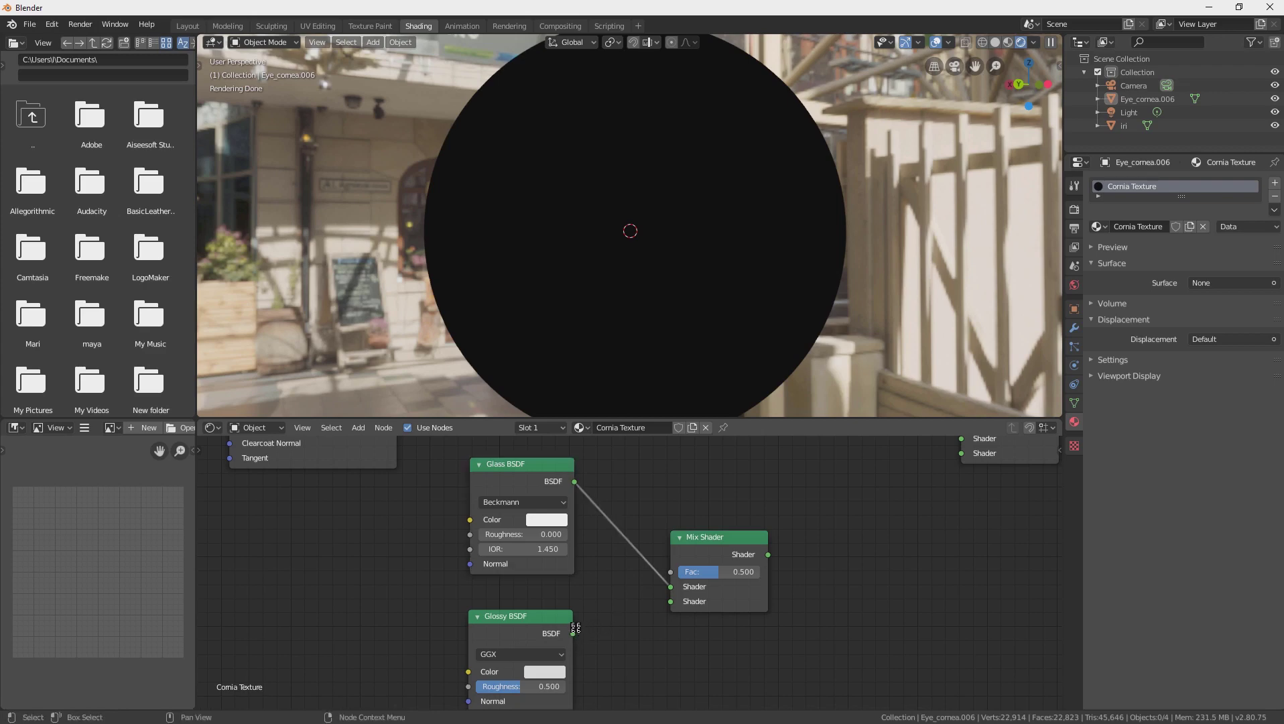
pyautogui.moveTo(577, 632); pyautogui.dragTo(671, 601)
pyautogui.moveTo(665, 640); pyautogui.dragTo(688, 665, button='middle')
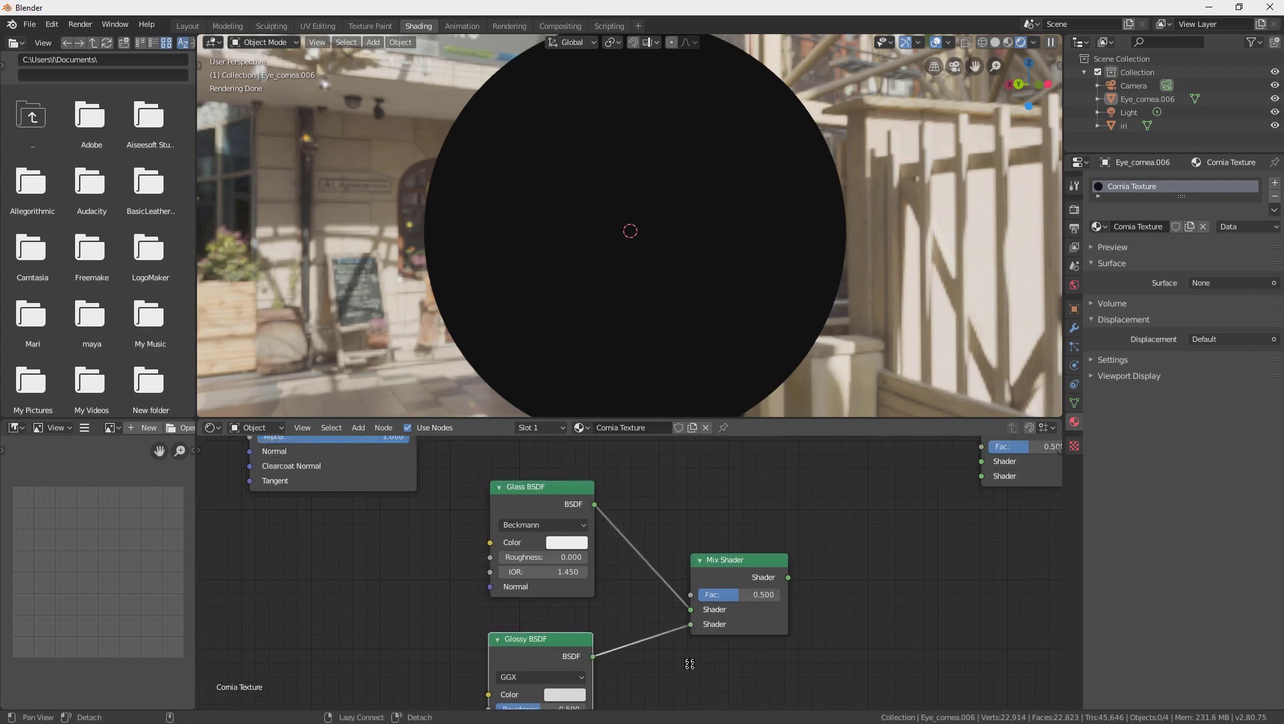
pyautogui.click(748, 571)
pyautogui.moveTo(747, 571); pyautogui.dragTo(783, 570)
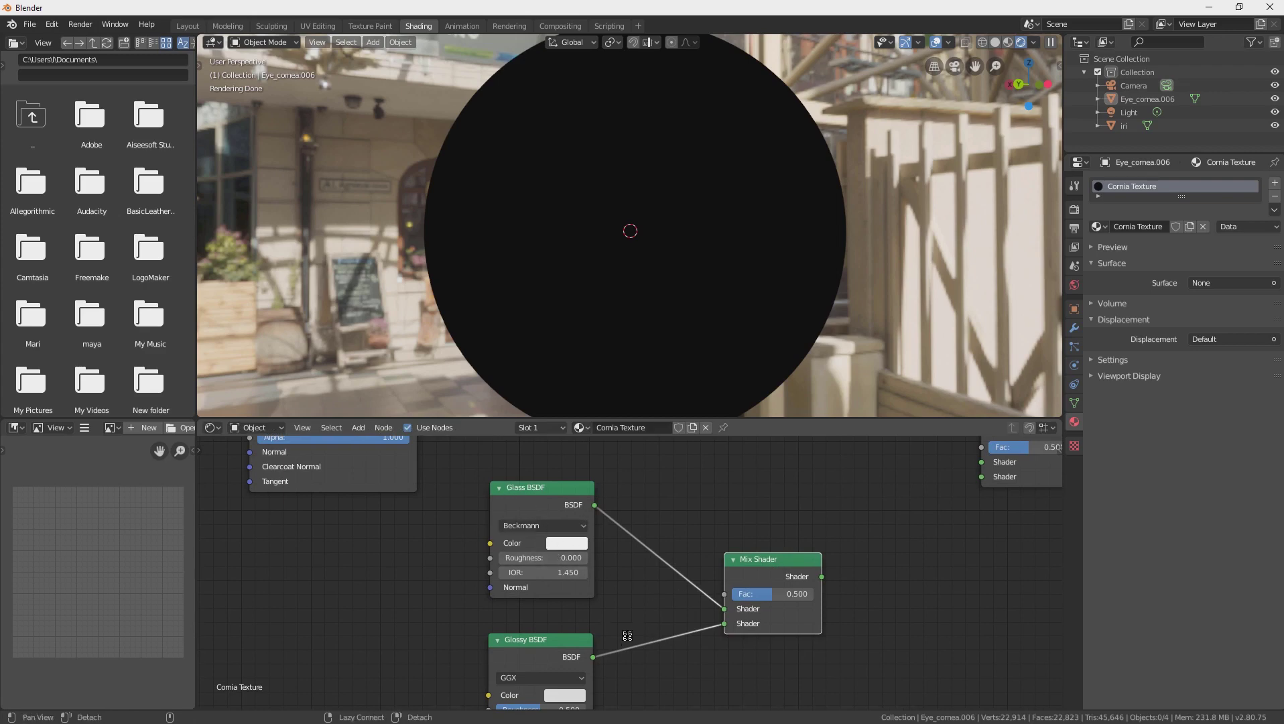
pyautogui.keyDown('alt'); pyautogui.moveTo(625, 636); pyautogui.dragTo(583, 633); pyautogui.keyUp('alt')
pyautogui.moveTo(589, 402); pyautogui.dragTo(642, 343, button='middle')
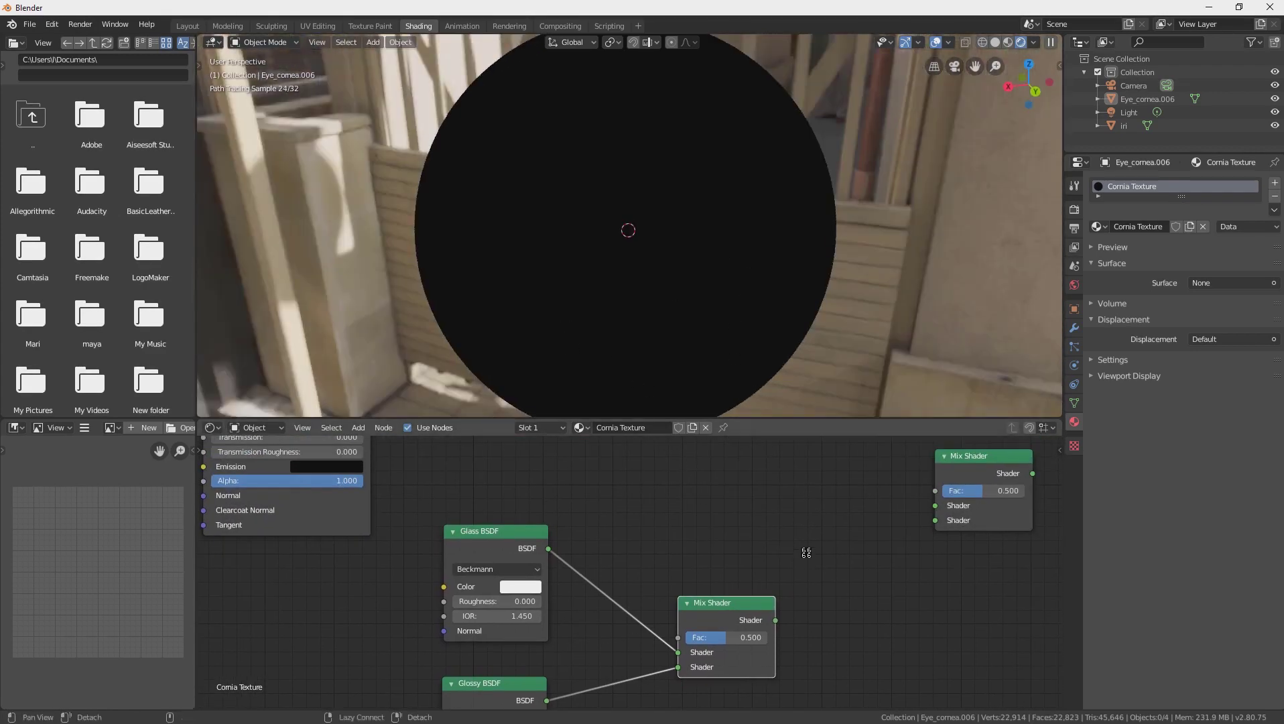
# - Add a Fresnel node, connect its Fac output to the Fac of the Glass/Glossy Mix Shader, and move that Mix Shader further out
pyautogui.moveTo(616, 591); pyautogui.dragTo(655, 547, button='middle')
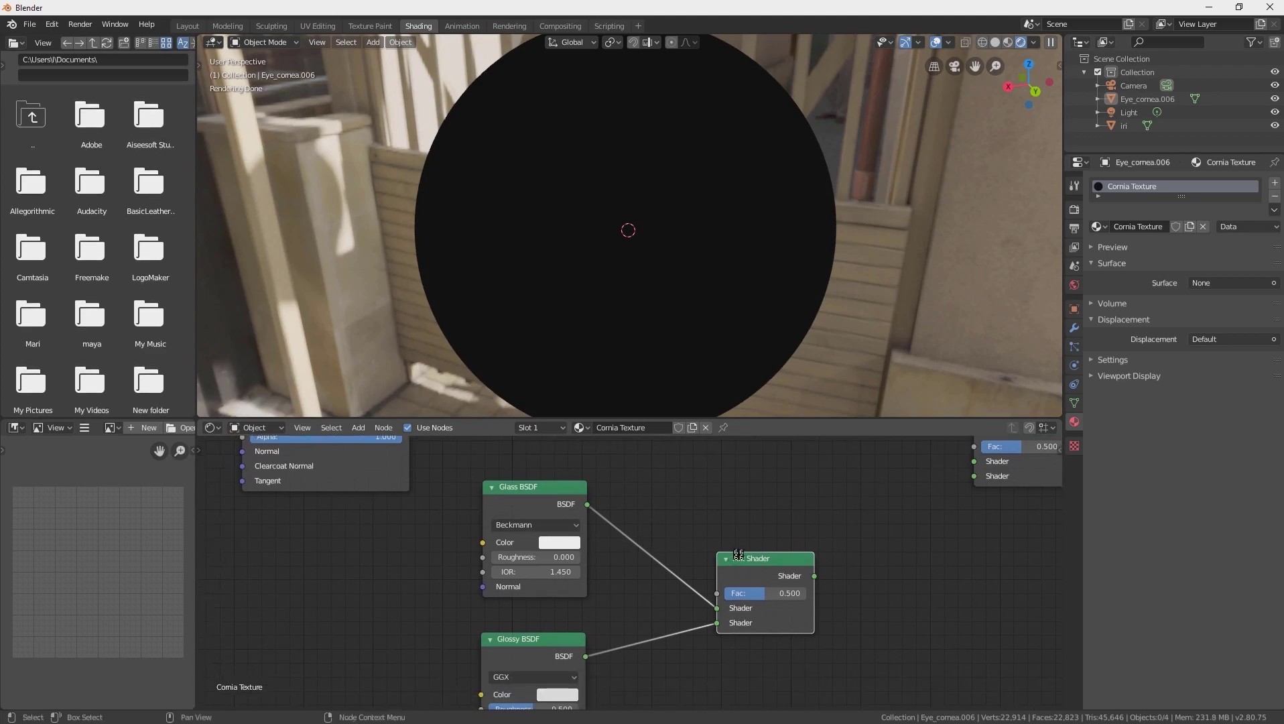
pyautogui.moveTo(738, 554); pyautogui.dragTo(718, 588, button='middle')
pyautogui.hotkey('shift', 'a')
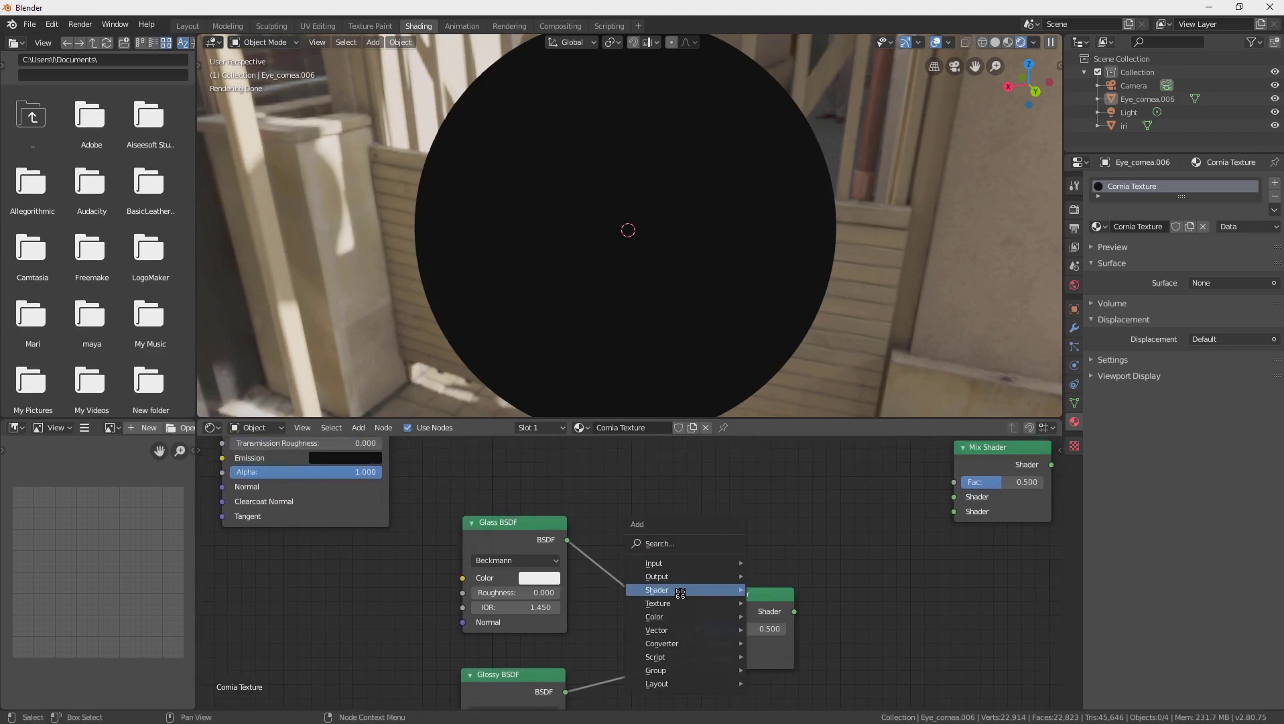
pyautogui.moveTo(675, 563)
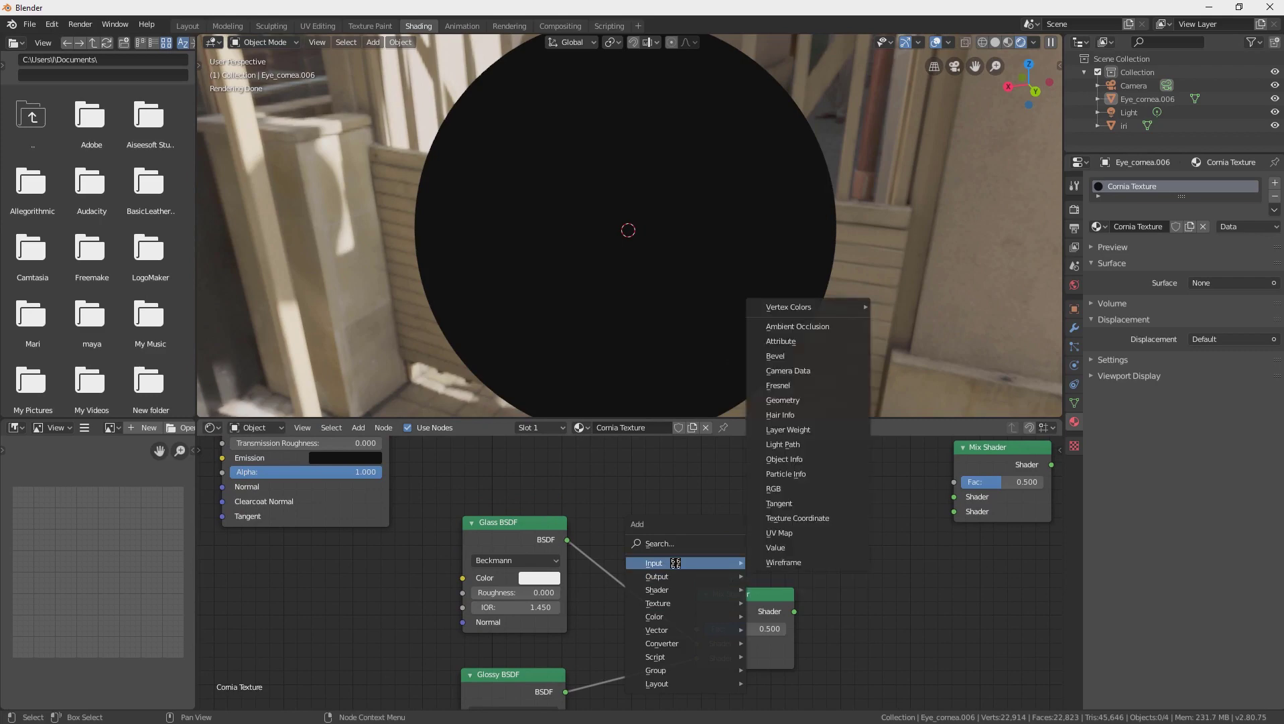
pyautogui.click(787, 385)
pyautogui.click(704, 502)
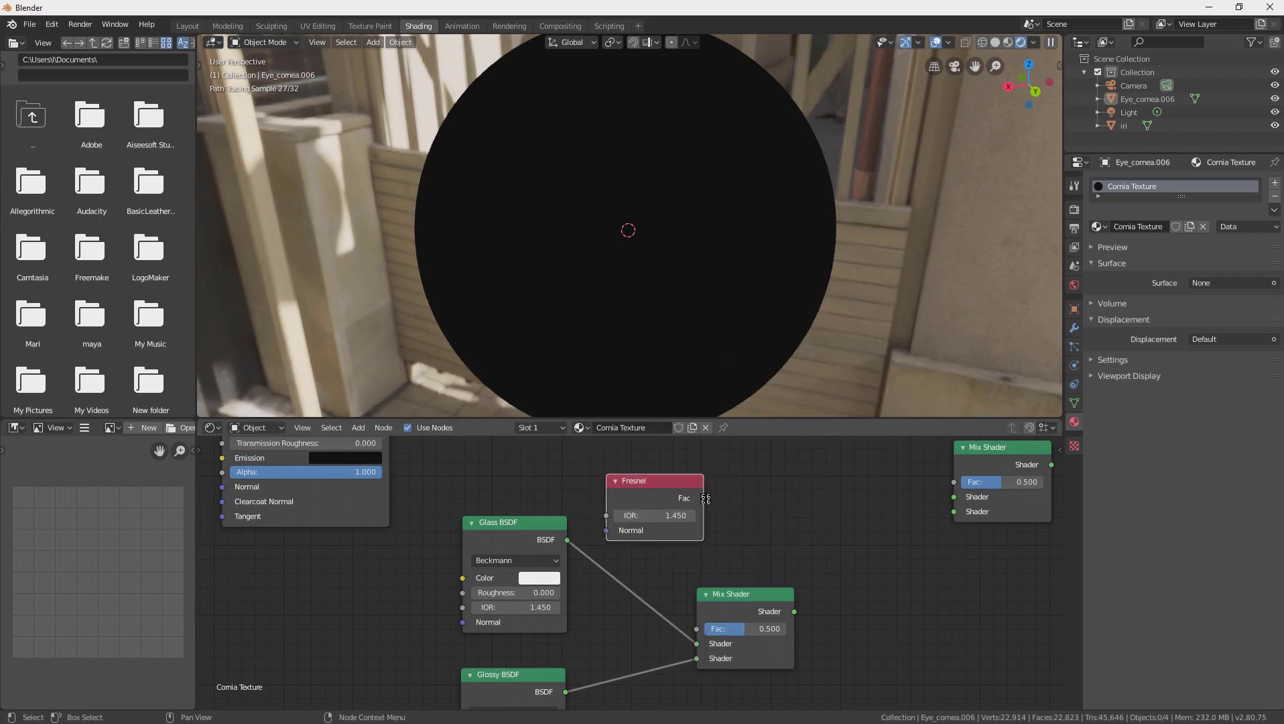
pyautogui.moveTo(704, 498); pyautogui.dragTo(698, 566)
pyautogui.moveTo(693, 632); pyautogui.dragTo(806, 581)
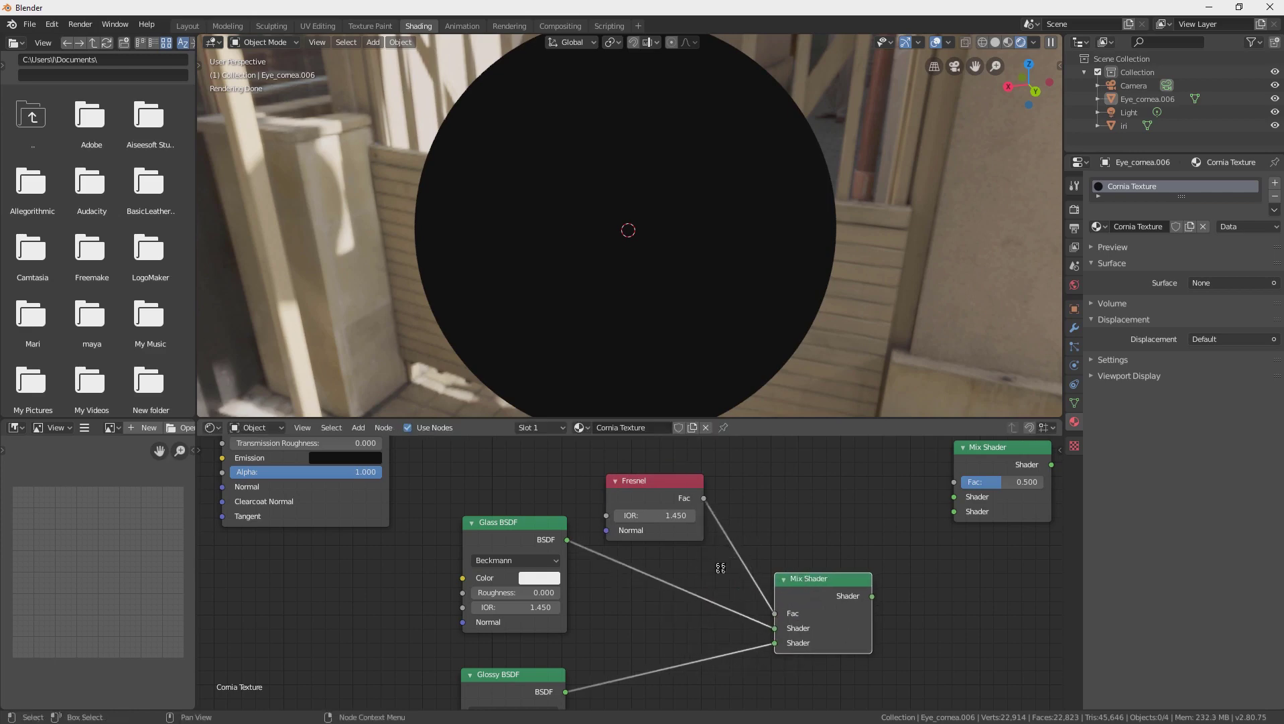
# - Add a Transparent BSDF node and place it beside the Glass/Glossy Mix Shader, below the second Mix Shader
pyautogui.moveTo(750, 614); pyautogui.dragTo(531, 589, button='middle')
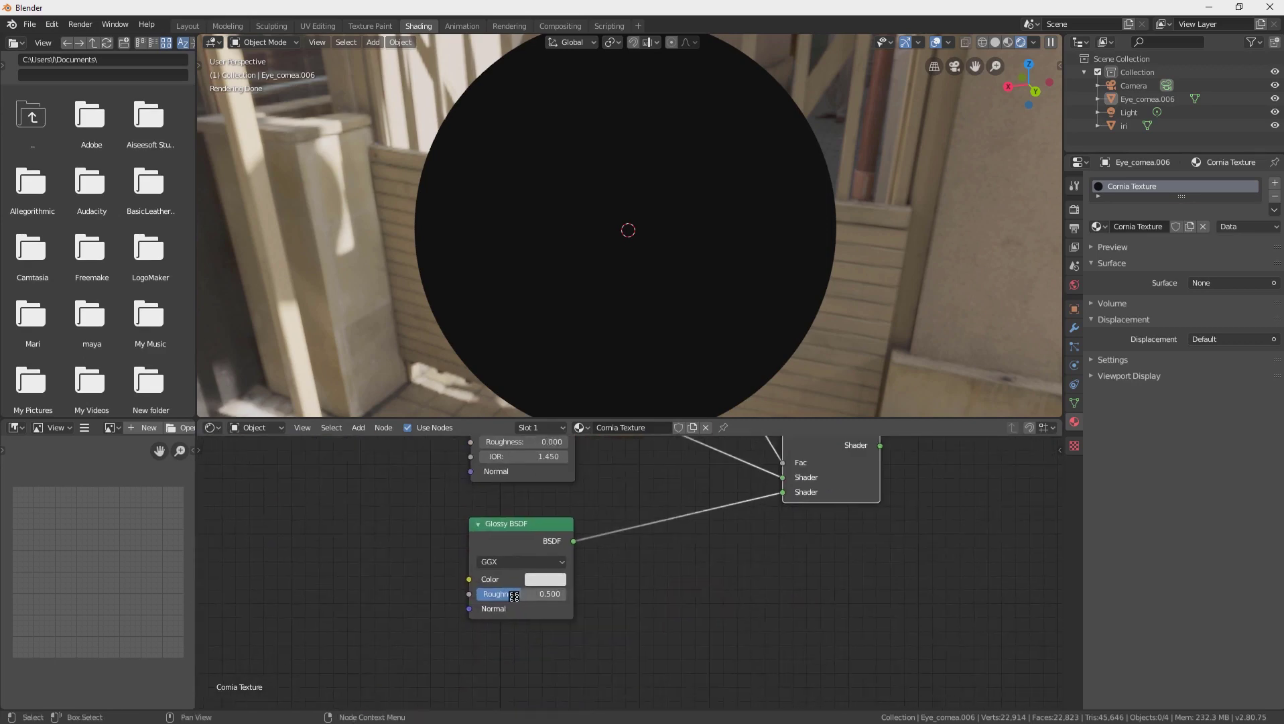
pyautogui.moveTo(711, 588); pyautogui.dragTo(795, 544, button='middle')
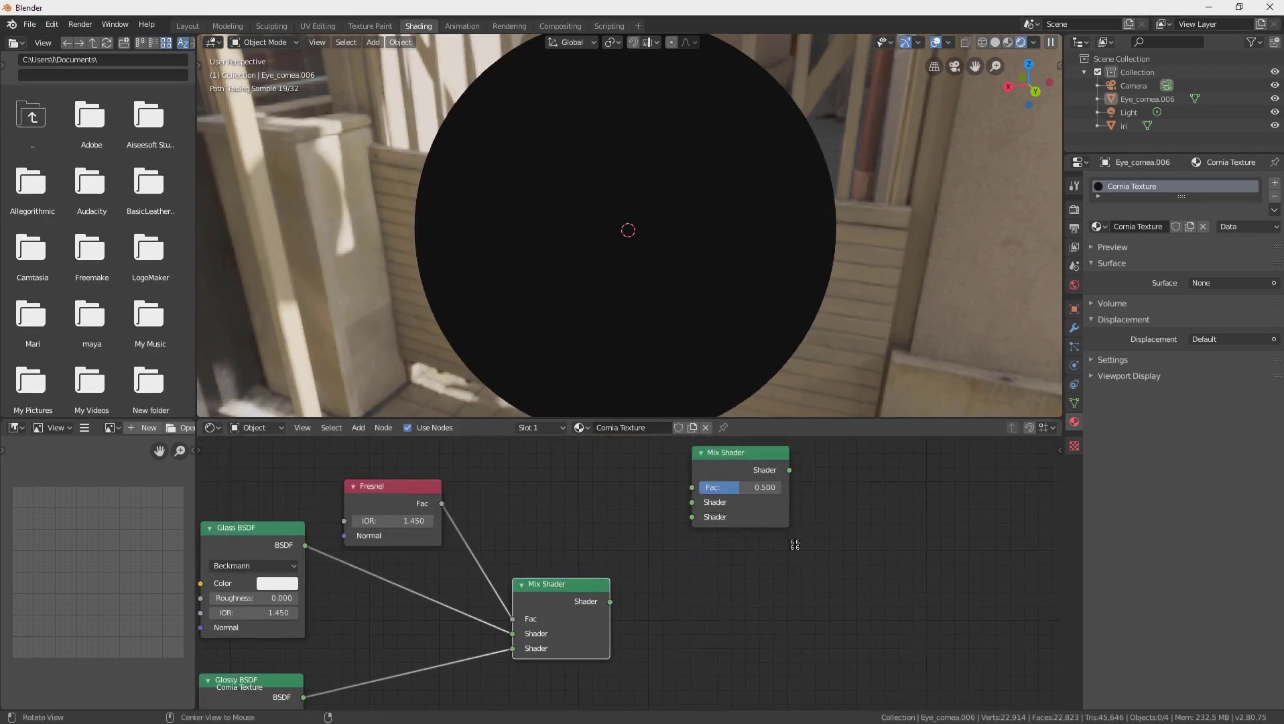
pyautogui.hotkey('shift', 'a')
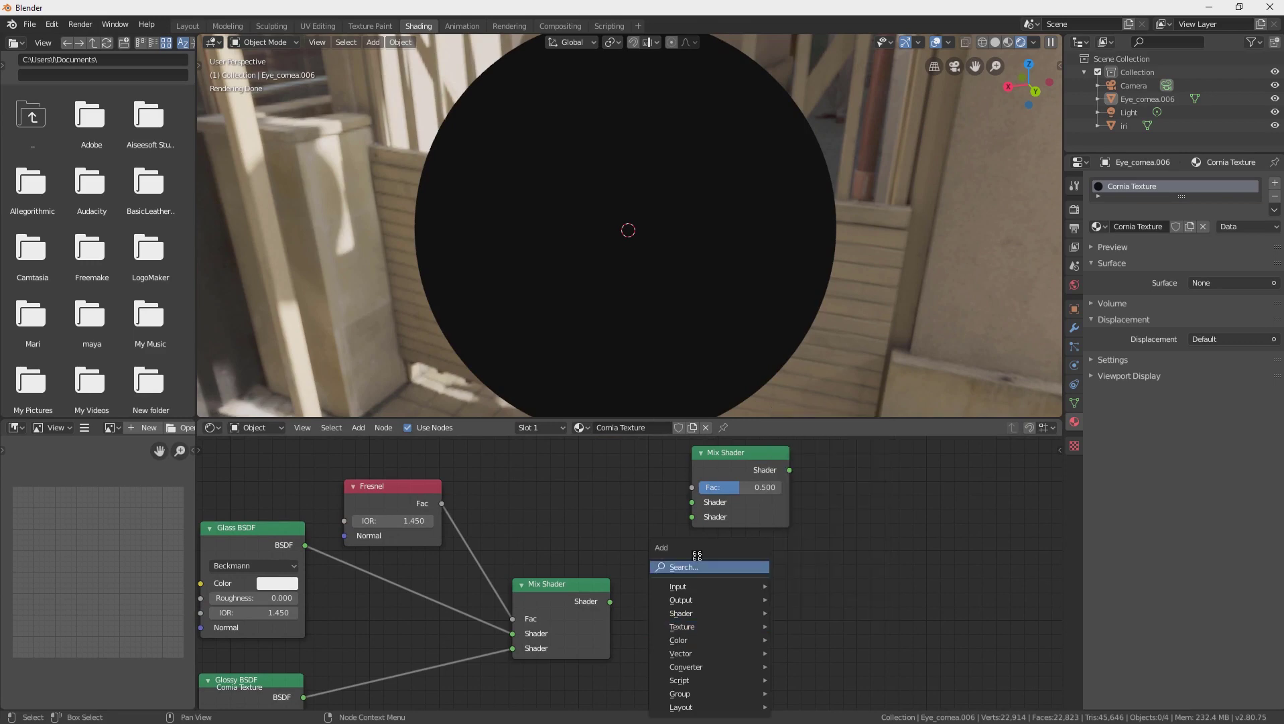
pyautogui.click(694, 565)
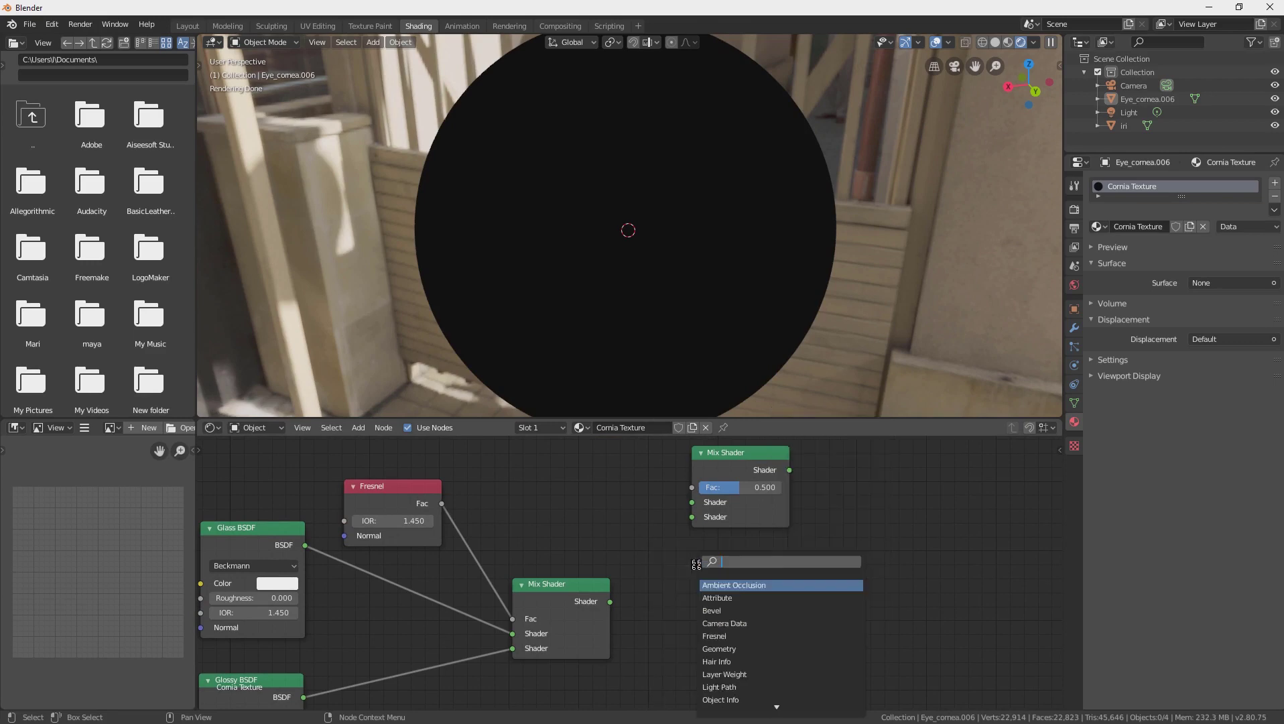
pyautogui.write('t')
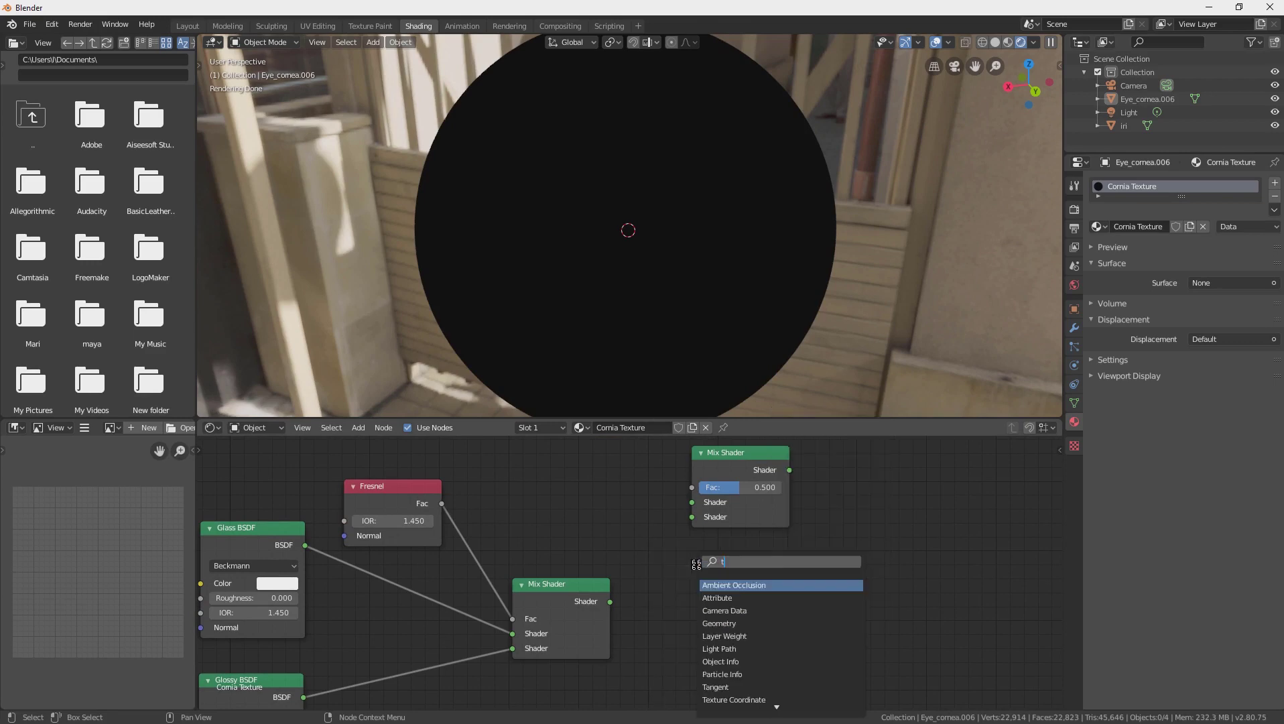
pyautogui.write('rap')
pyautogui.press('BackSpace')
pyautogui.press('BackSpace')
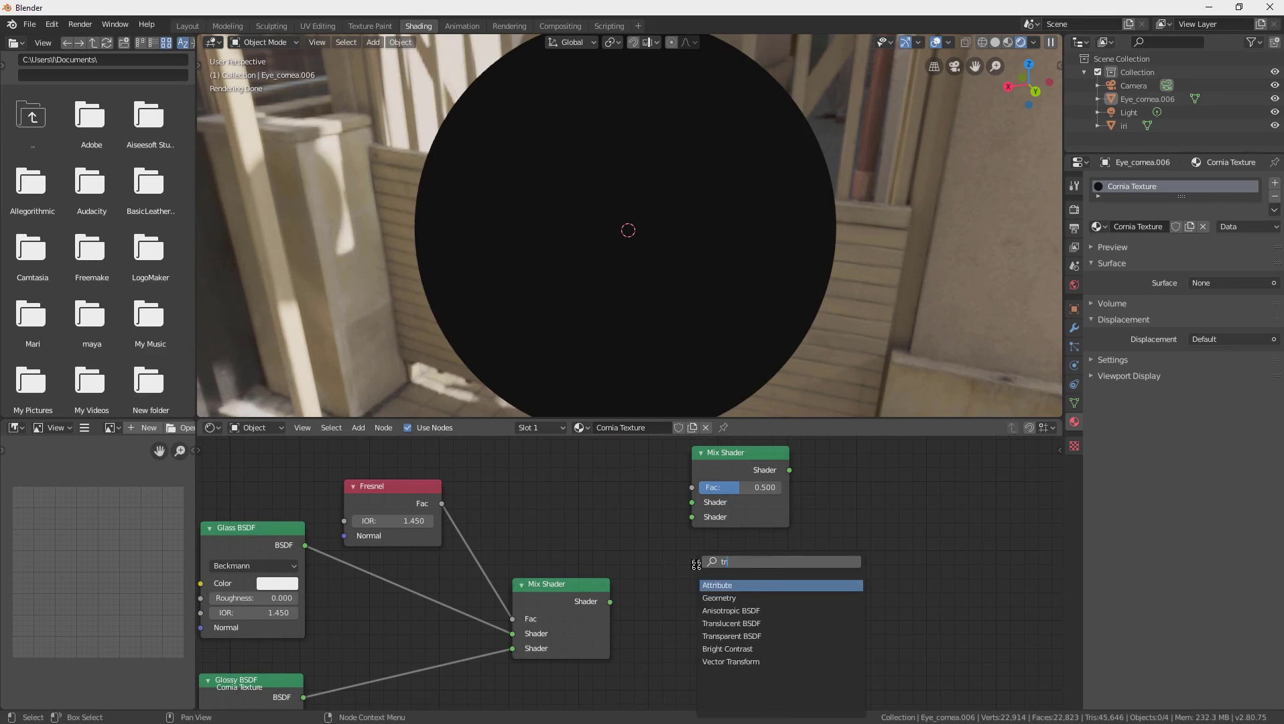
pyautogui.write('ans')
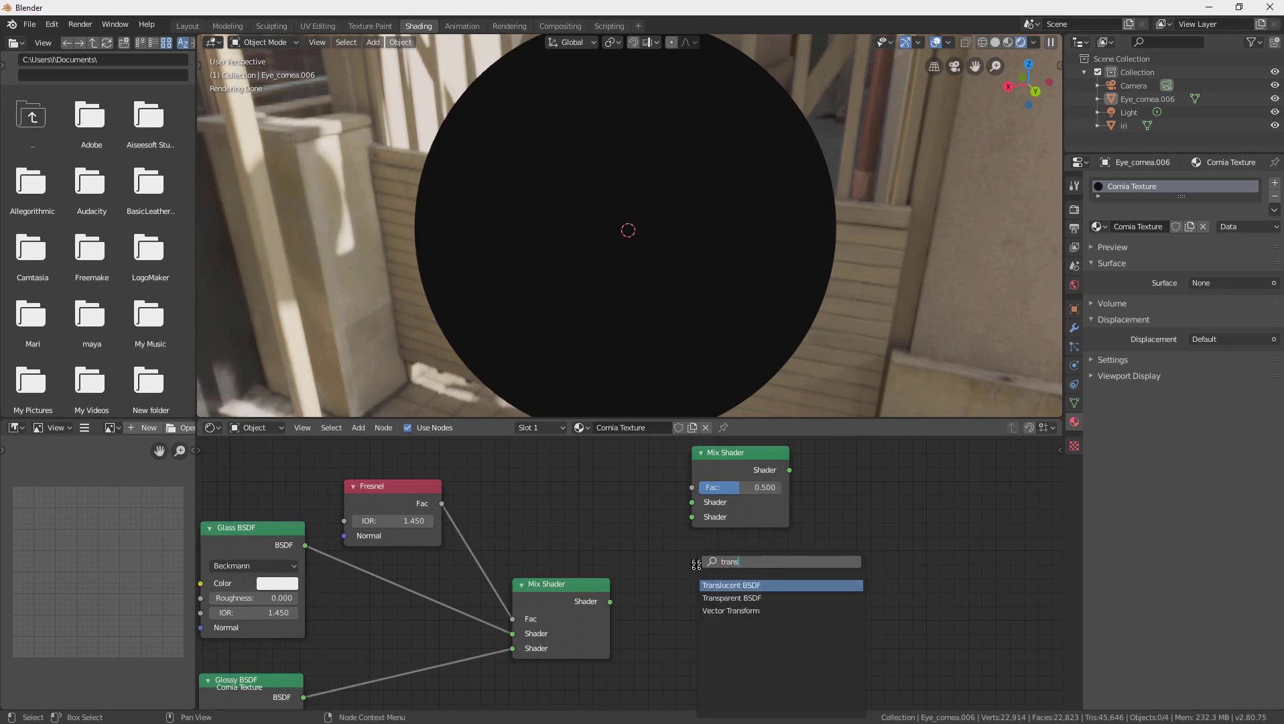
pyautogui.click(751, 597)
pyautogui.click(692, 615)
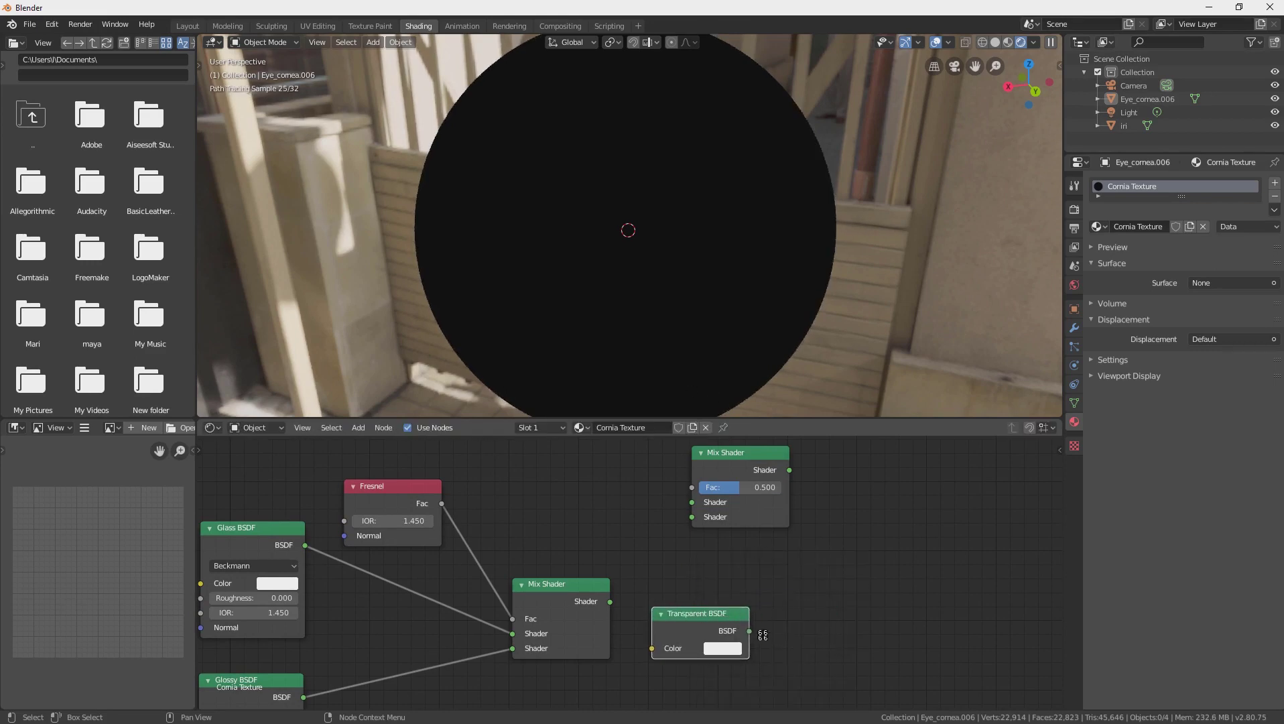
# - Connect the Transparent BSDF to the second Mix Shader's lower Shader input and the Glass/Glossy Mix Shader to its upper one
pyautogui.moveTo(749, 630)
pyautogui.mouseDown()
pyautogui.moveTo(692, 517)
pyautogui.moveTo(819, 540)
pyautogui.mouseUp()
pyautogui.moveTo(819, 540); pyautogui.dragTo(839, 611, button='middle')
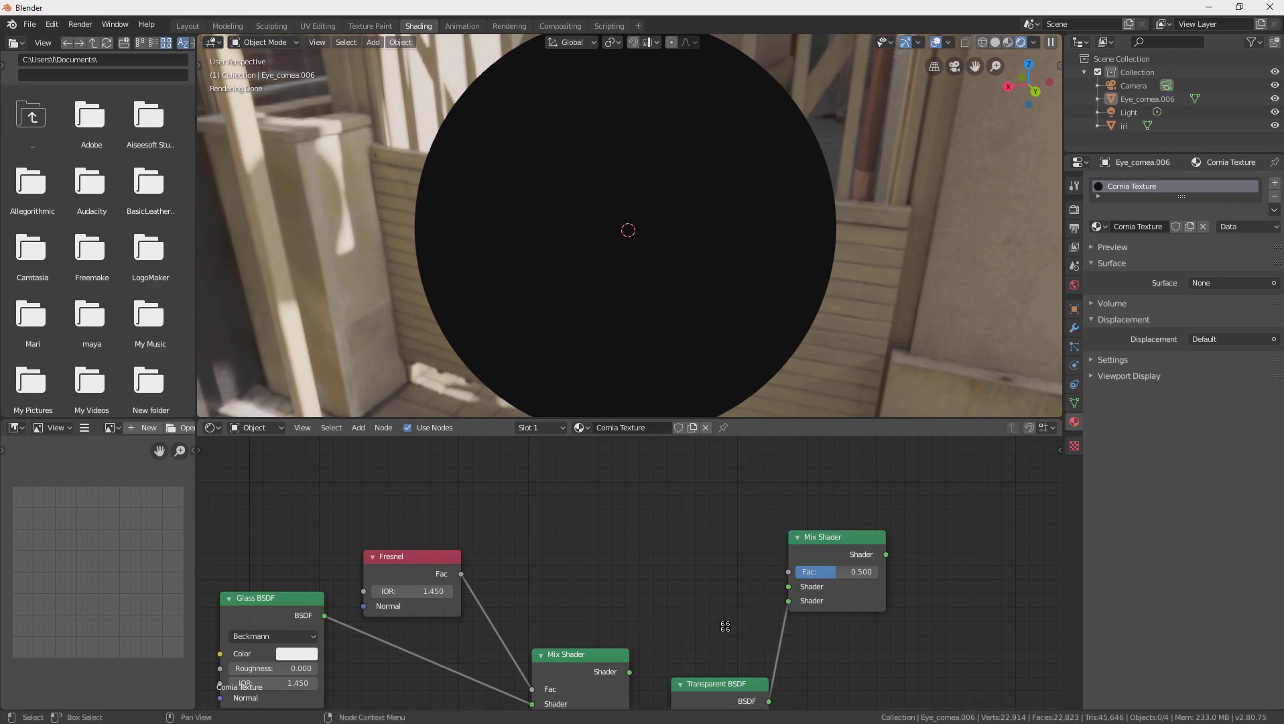
pyautogui.moveTo(629, 672); pyautogui.dragTo(703, 633)
pyautogui.moveTo(787, 590); pyautogui.dragTo(788, 586)
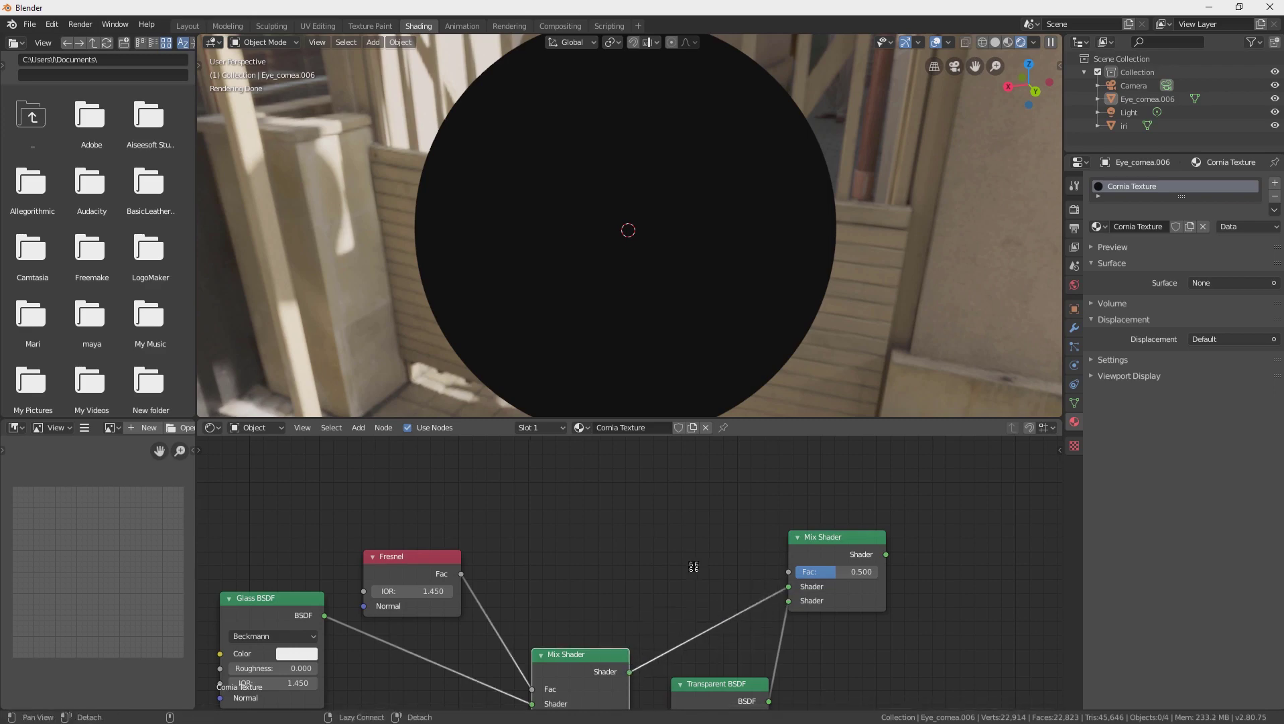
# - Add a Light Path node above the first Mix Shader and connect Is Shadow Ray to the second Mix Shader's Fac
pyautogui.moveTo(595, 520); pyautogui.dragTo(637, 571, button='middle')
pyautogui.hotkey('shift', 'a')
pyautogui.moveTo(636, 587)
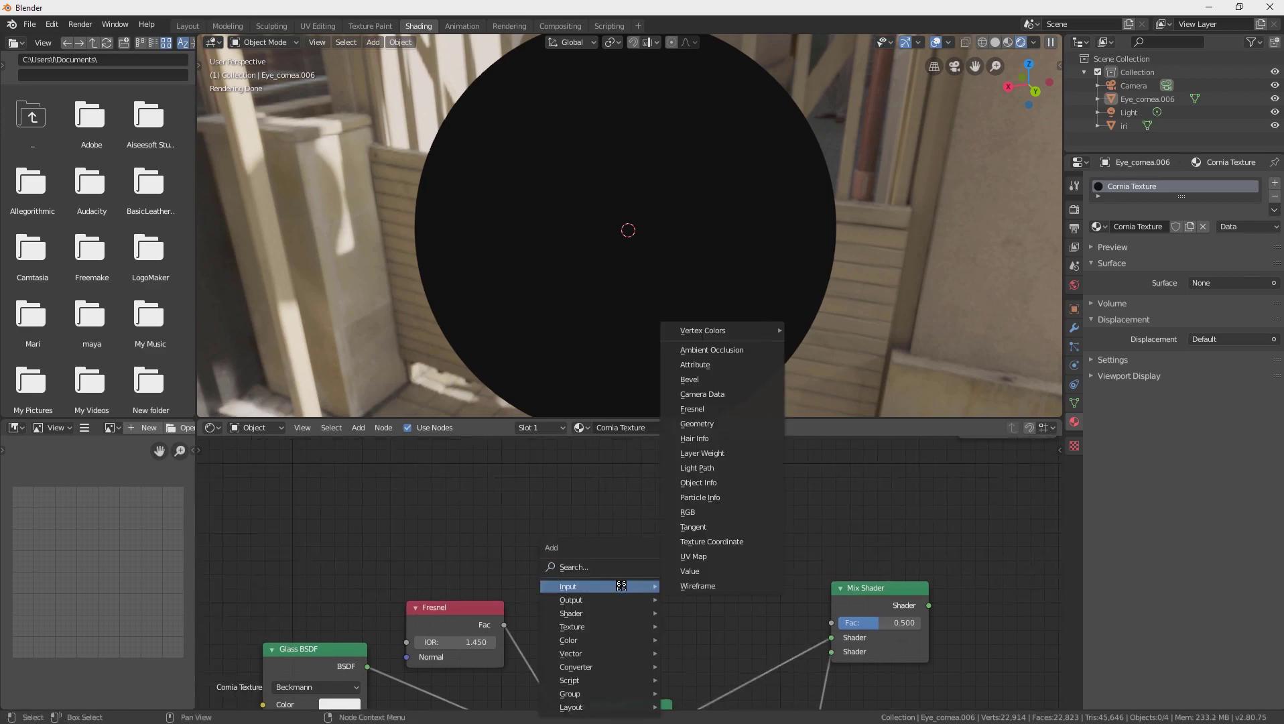
pyautogui.click(764, 468)
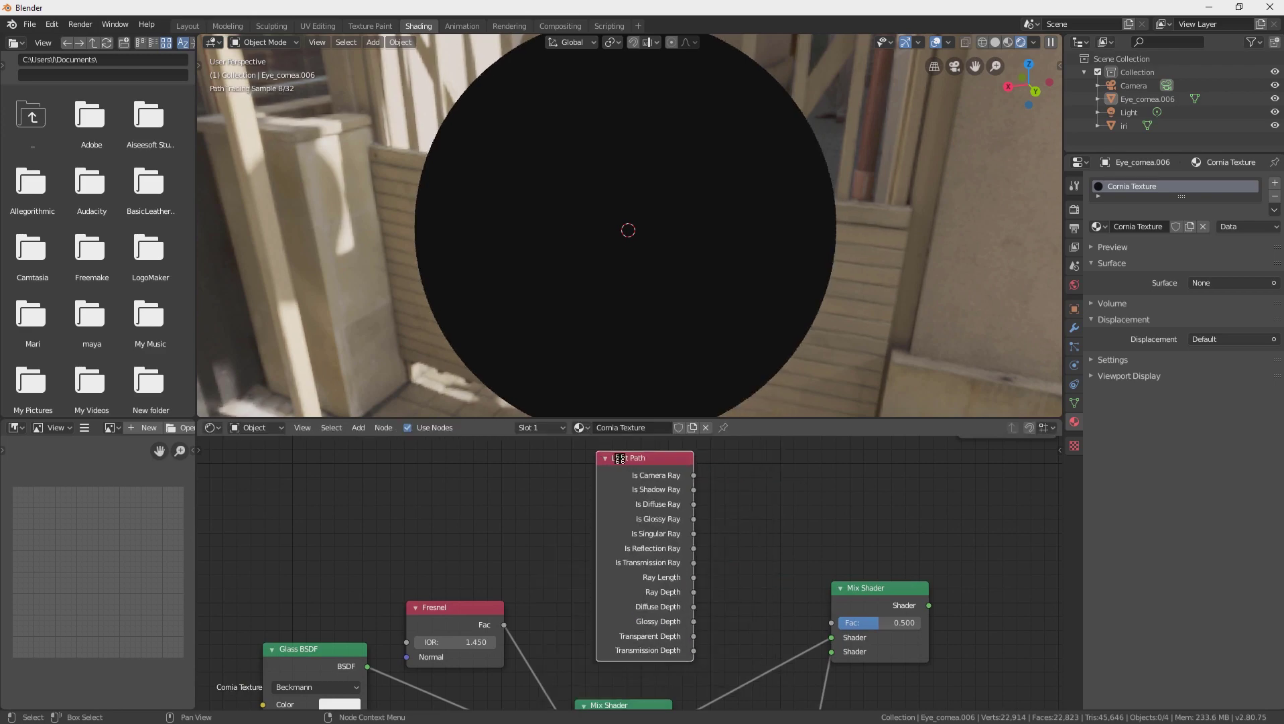
pyautogui.moveTo(693, 490); pyautogui.dragTo(832, 624)
# - Select the whole lower shader group, from the Glass and Glossy BSDF nodes through the Light Path to the second Mix Shader
pyautogui.moveTo(847, 552); pyautogui.dragTo(748, 597, button='middle')
pyautogui.scroll(-3, 602, 568)
pyautogui.scroll(-2, 749, 597)
pyautogui.moveTo(861, 649); pyautogui.dragTo(435, 618)
pyautogui.moveTo(693, 252); pyautogui.dragTo(832, 281, button='middle')
pyautogui.moveTo(774, 251); pyautogui.dragTo(739, 206, button='middle')
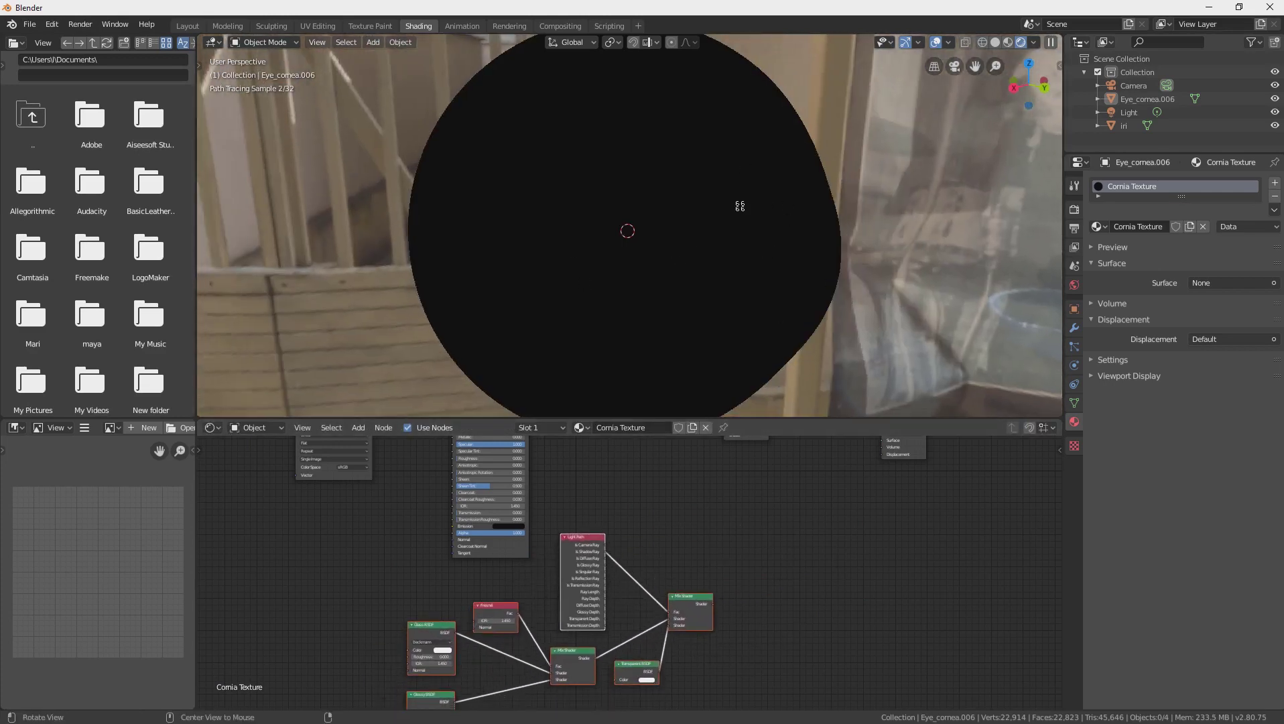
pyautogui.moveTo(675, 483); pyautogui.dragTo(655, 584, button='middle')
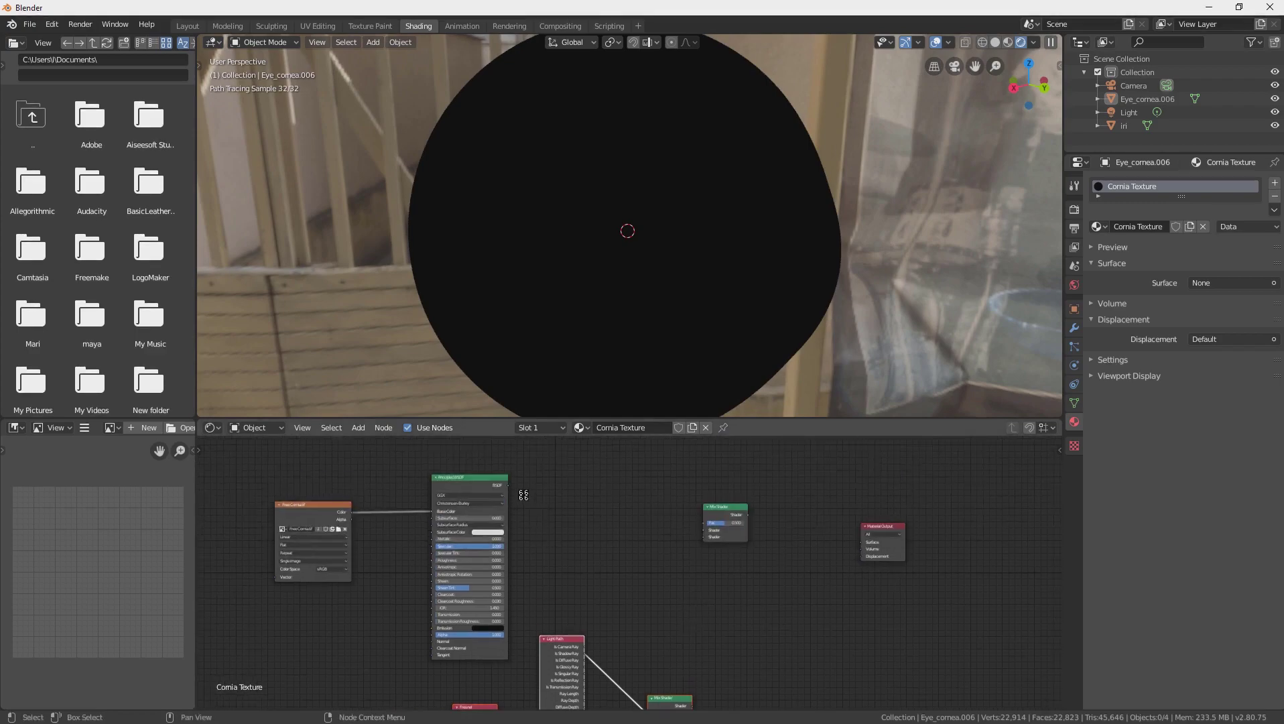
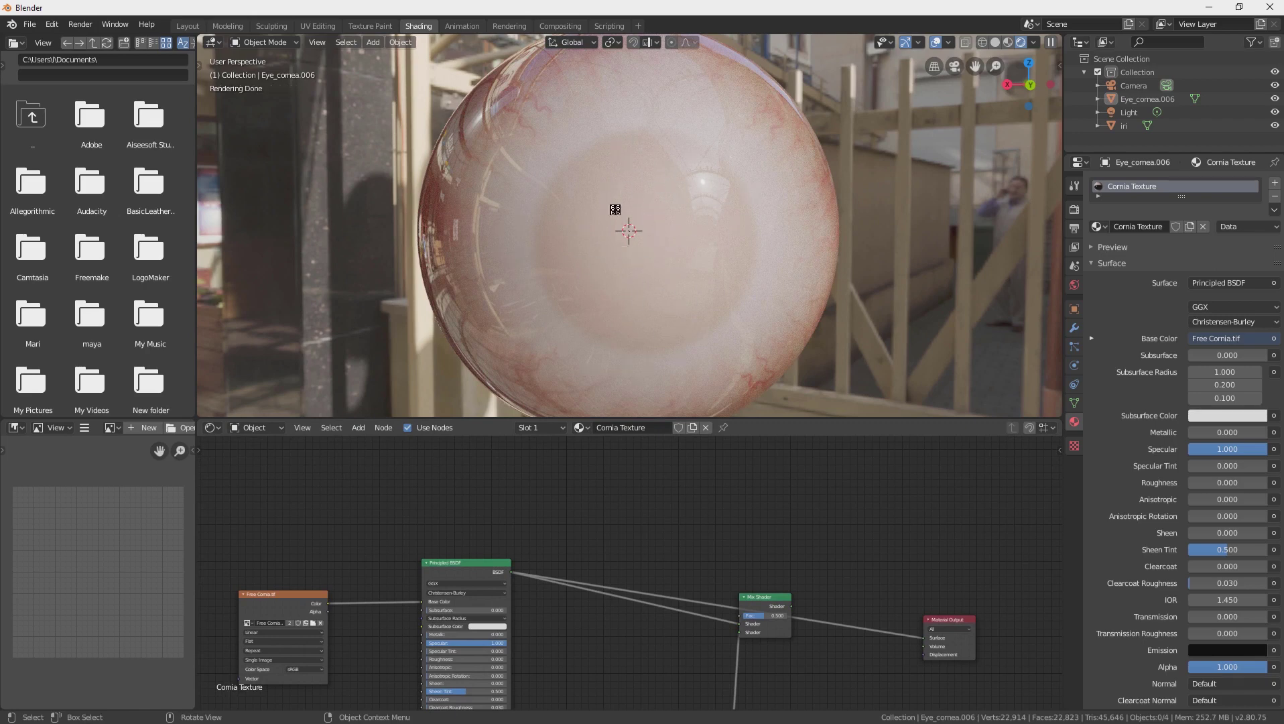
# - Shift the Principled BSDF slightly downward and add a ColorRamp node in the free space above it
pyautogui.moveTo(795, 588); pyautogui.dragTo(849, 576, button='middle')
pyautogui.moveTo(566, 201); pyautogui.dragTo(602, 173, button='middle')
pyautogui.moveTo(688, 247); pyautogui.dragTo(677, 356, button='middle')
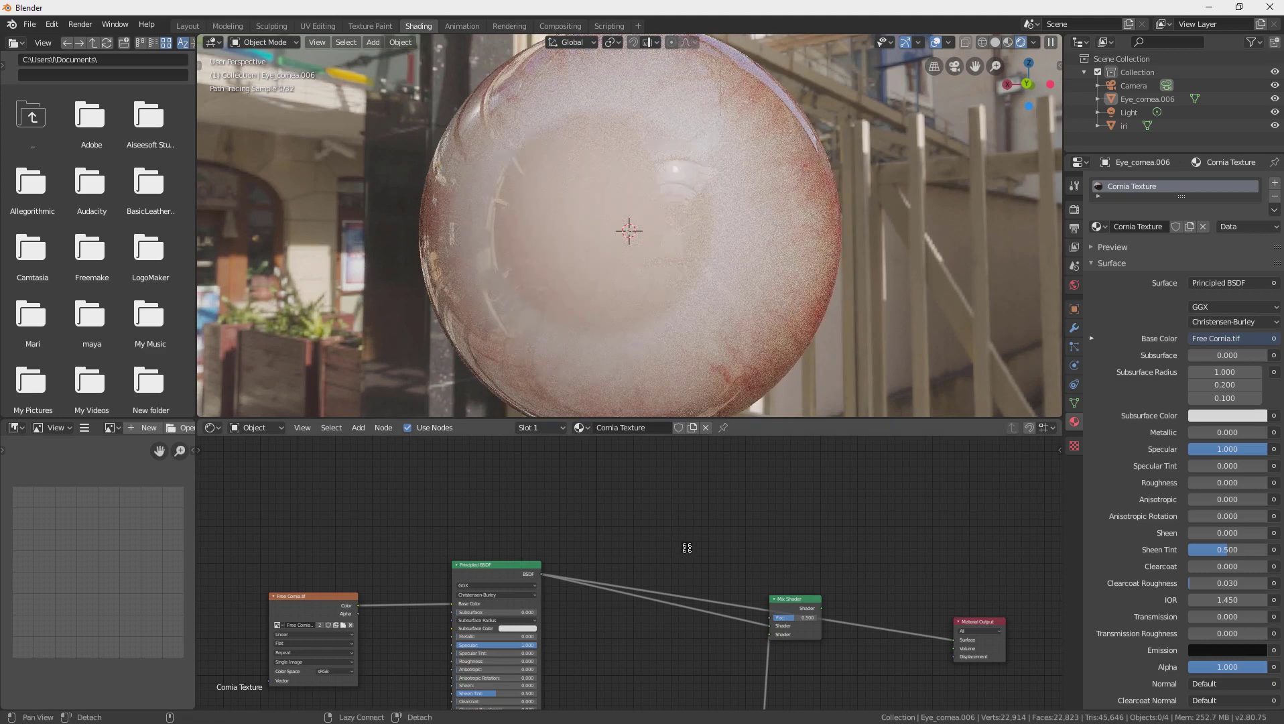
pyautogui.moveTo(687, 547); pyautogui.dragTo(750, 555, button='middle')
pyautogui.moveTo(543, 574); pyautogui.dragTo(548, 590)
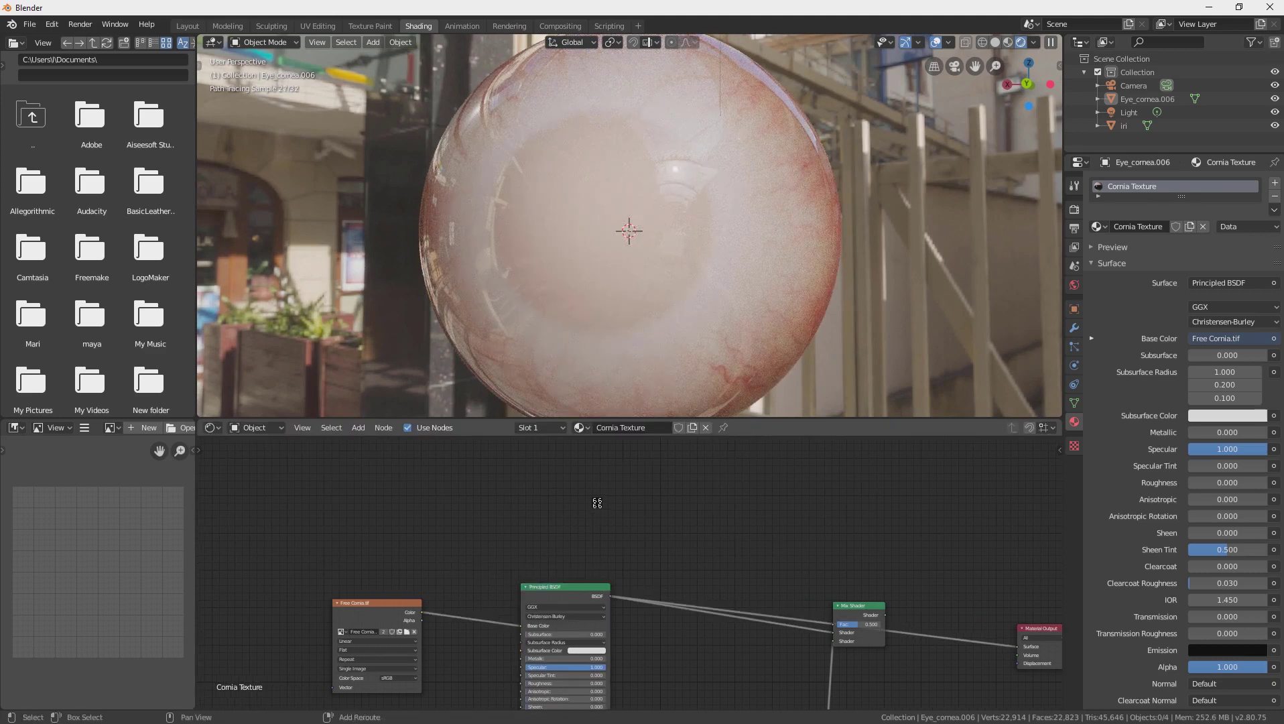
pyautogui.hotkey('shift', 'a')
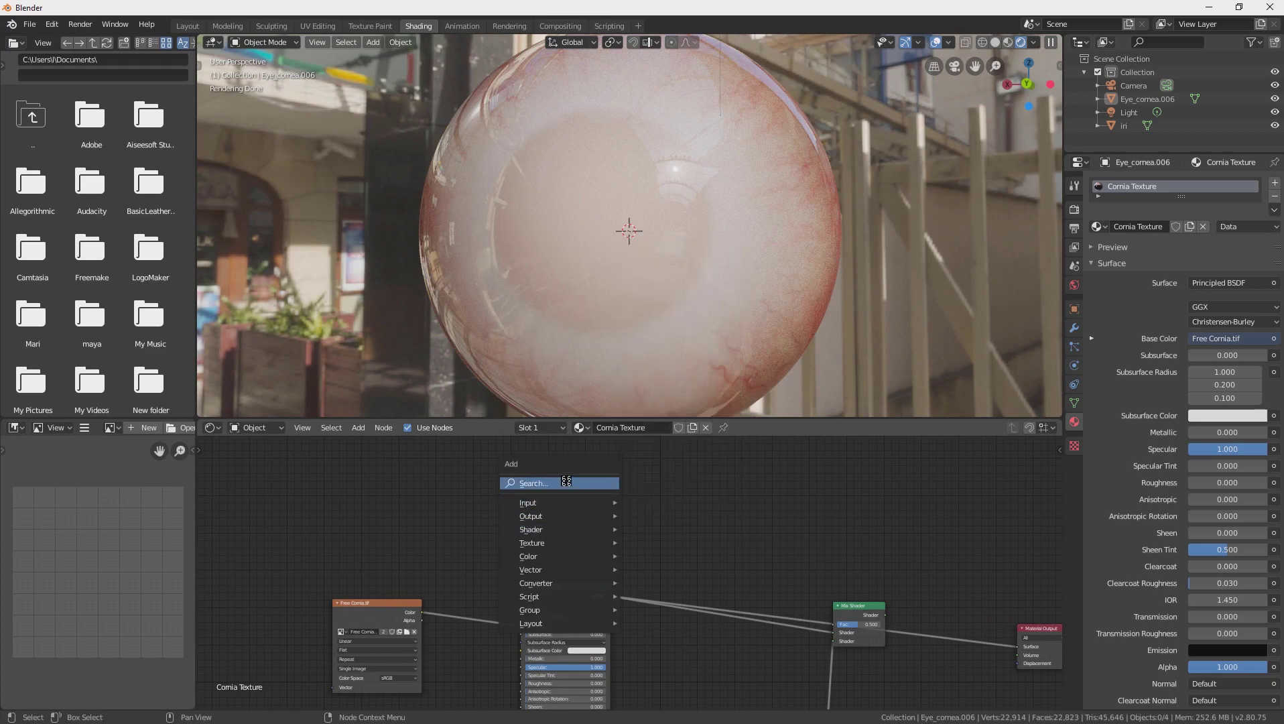
pyautogui.click(566, 481)
pyautogui.write('ramp')
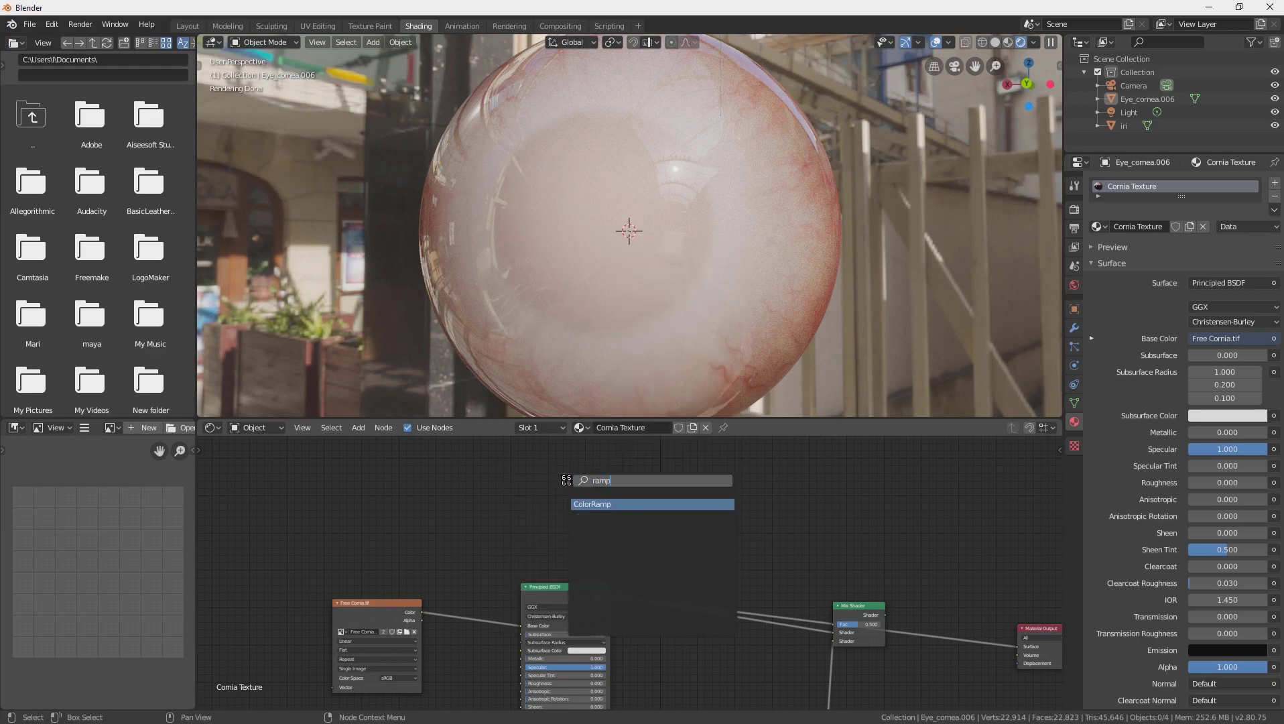
pyautogui.click(600, 502)
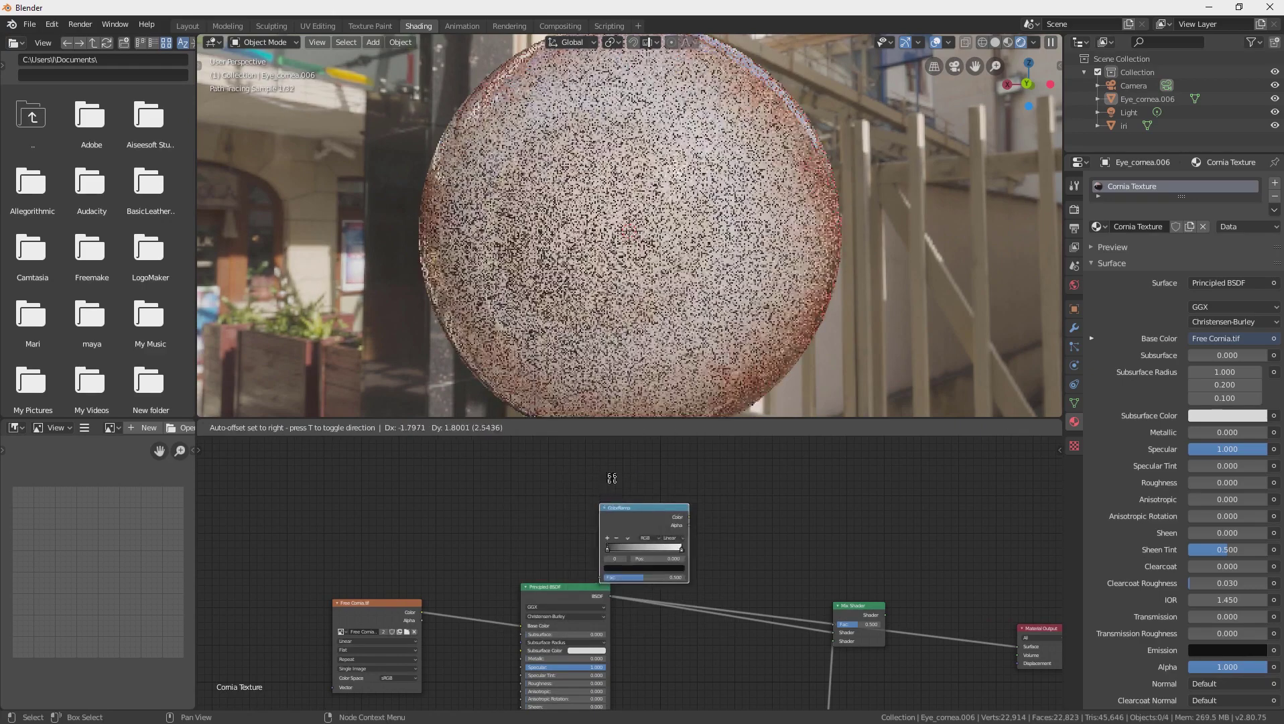
pyautogui.click(605, 479)
# - Add a Gradient Texture node beside the ColorRamp, with Mapping and Texture Coordinate nodes feeding its Vector input
pyautogui.hotkey('shift', 'a')
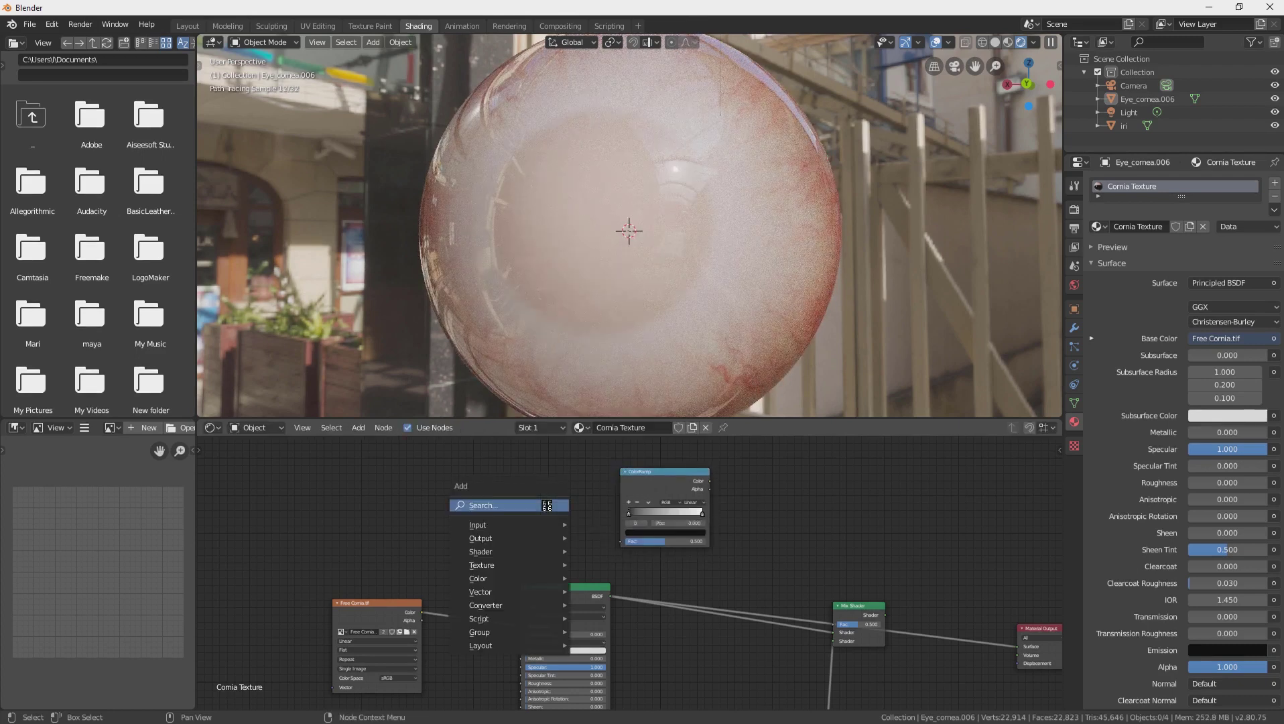
pyautogui.click(547, 506)
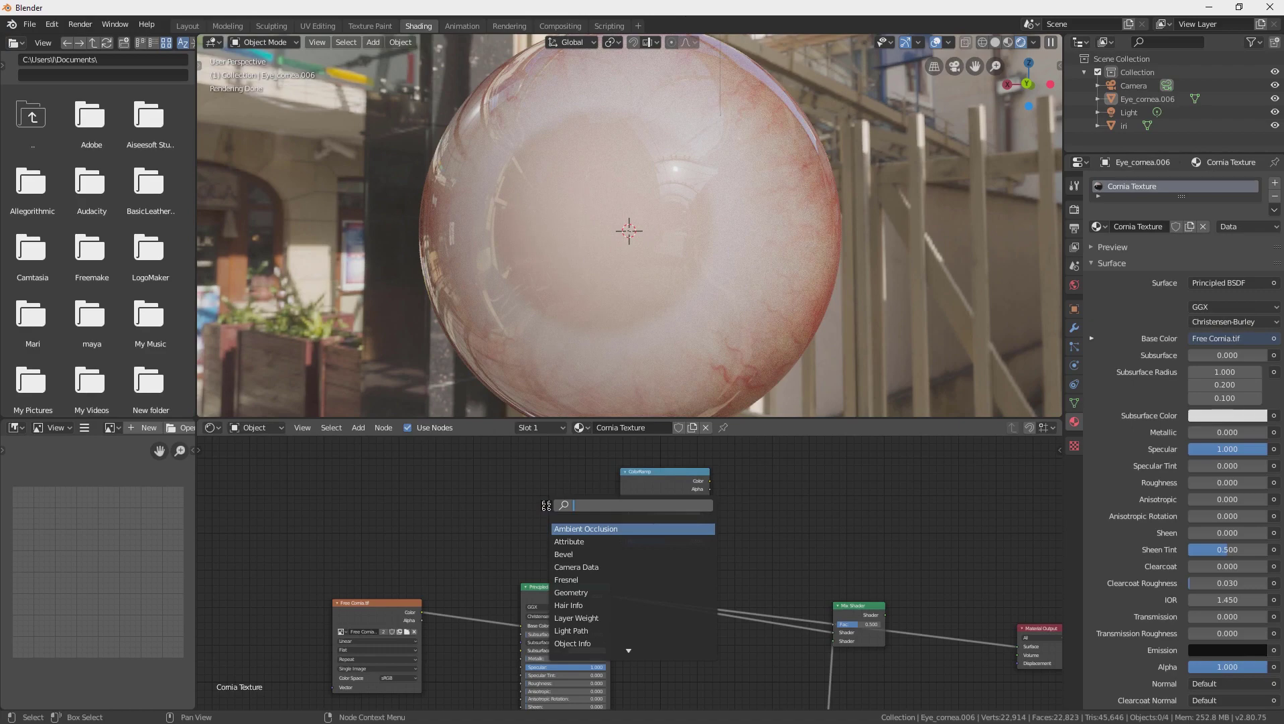
pyautogui.write('grad')
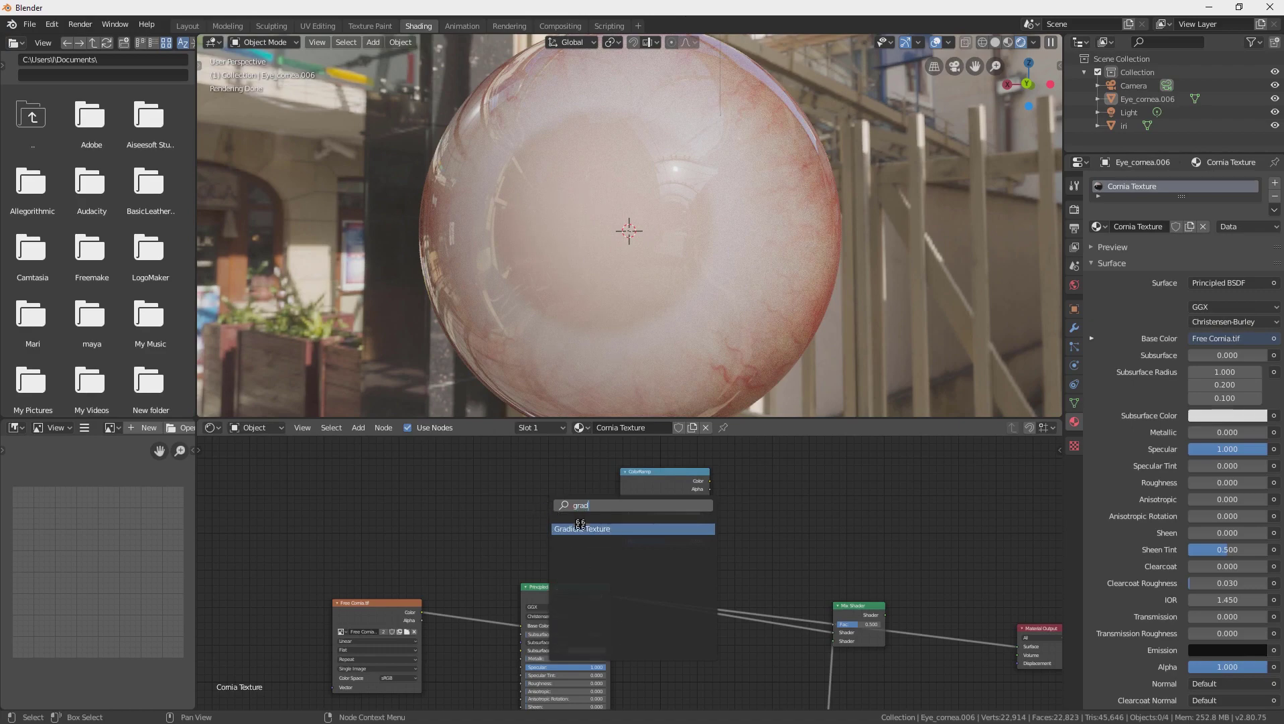
pyautogui.click(580, 528)
pyautogui.click(525, 502)
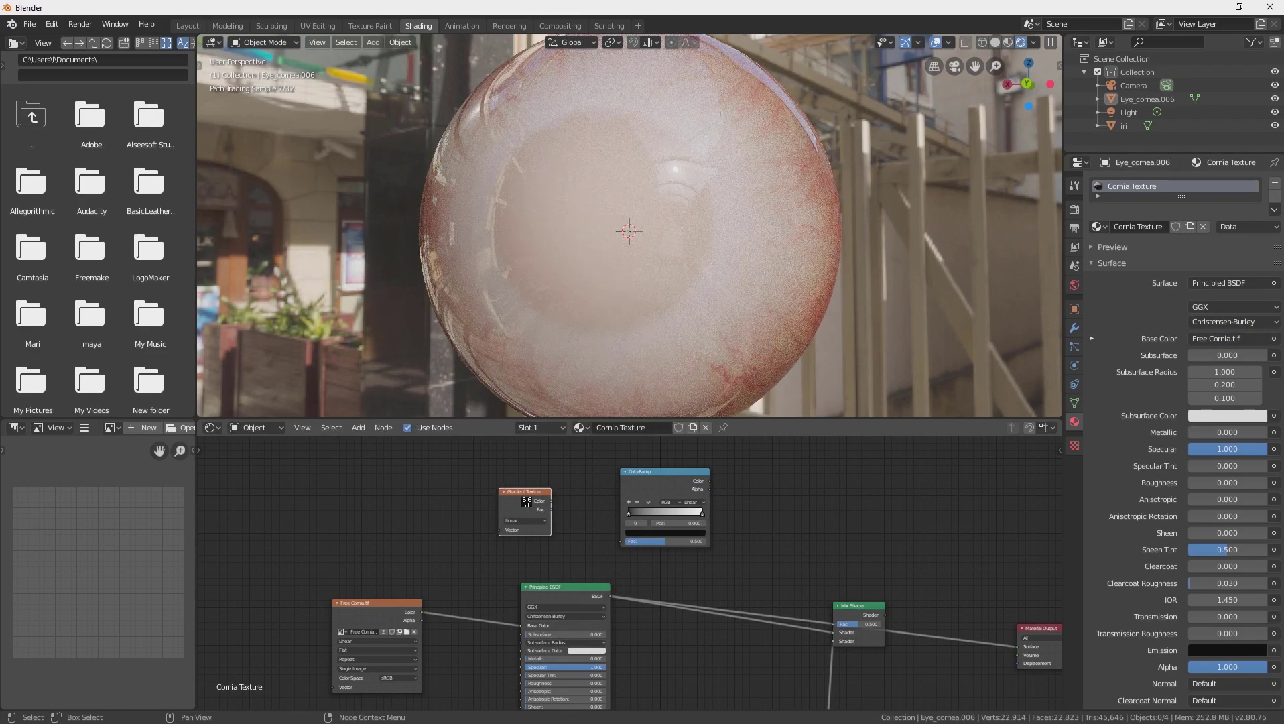
pyautogui.hotkey('ctrl', 't')
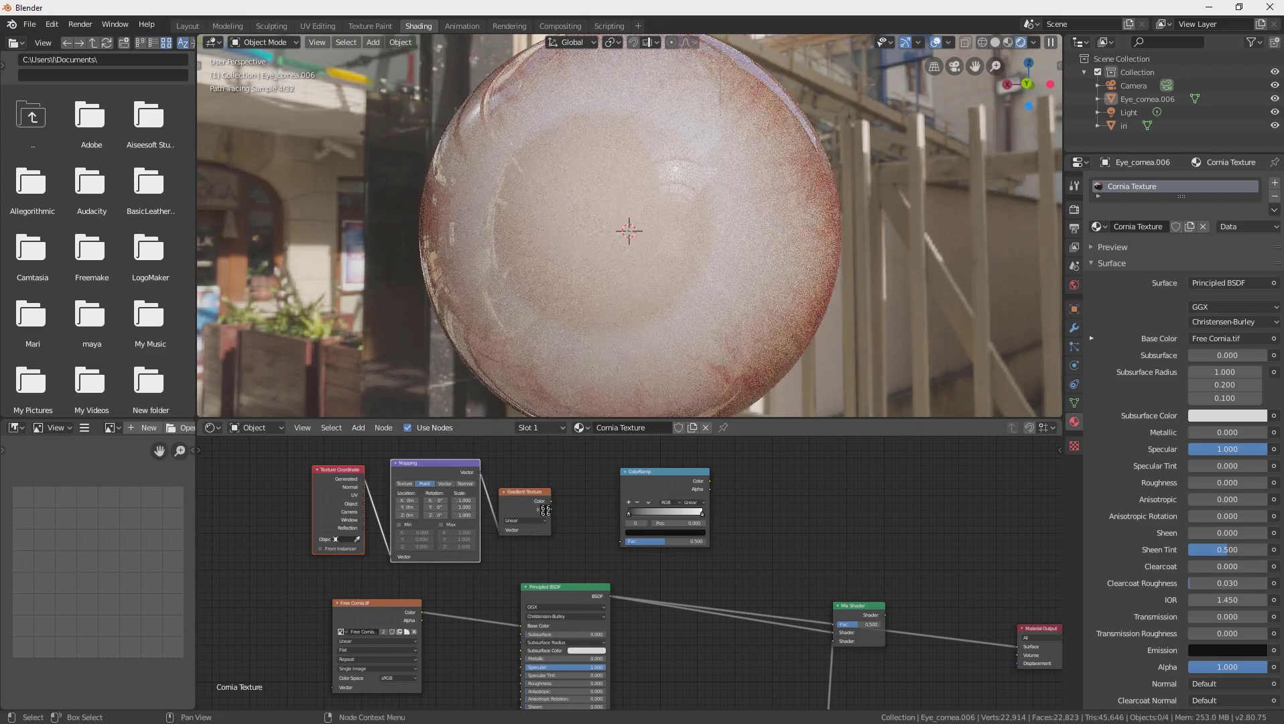
# - Connect the Gradient Texture's Color to the ColorRamp's Fac and set the gradient type to Spherical
pyautogui.moveTo(553, 501); pyautogui.dragTo(617, 556)
pyautogui.scroll(3, 563, 504)
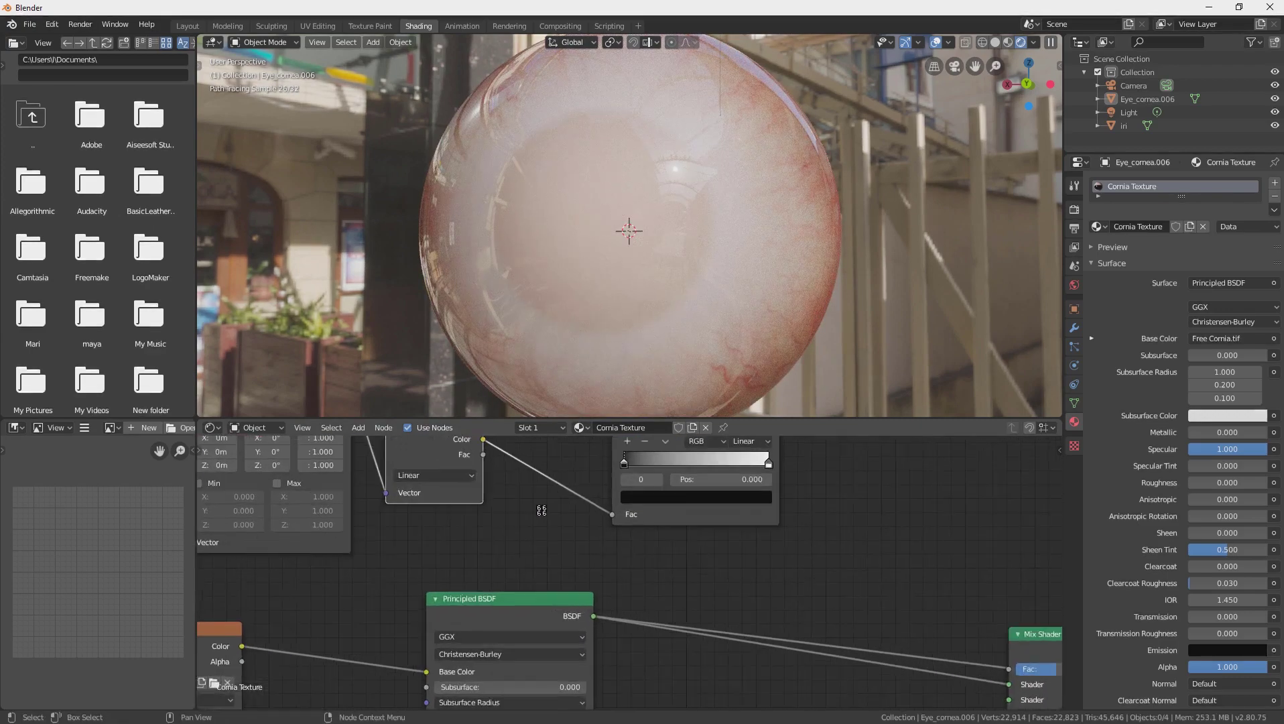
pyautogui.click(521, 554)
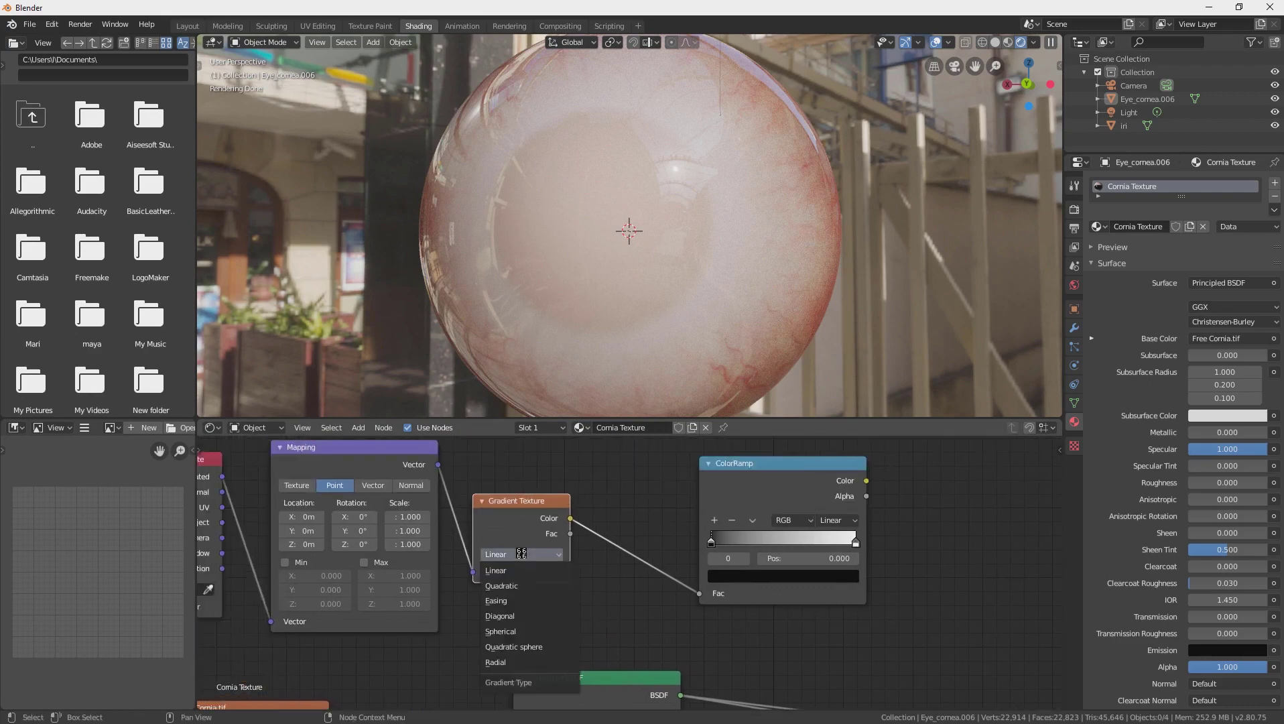
pyautogui.click(516, 632)
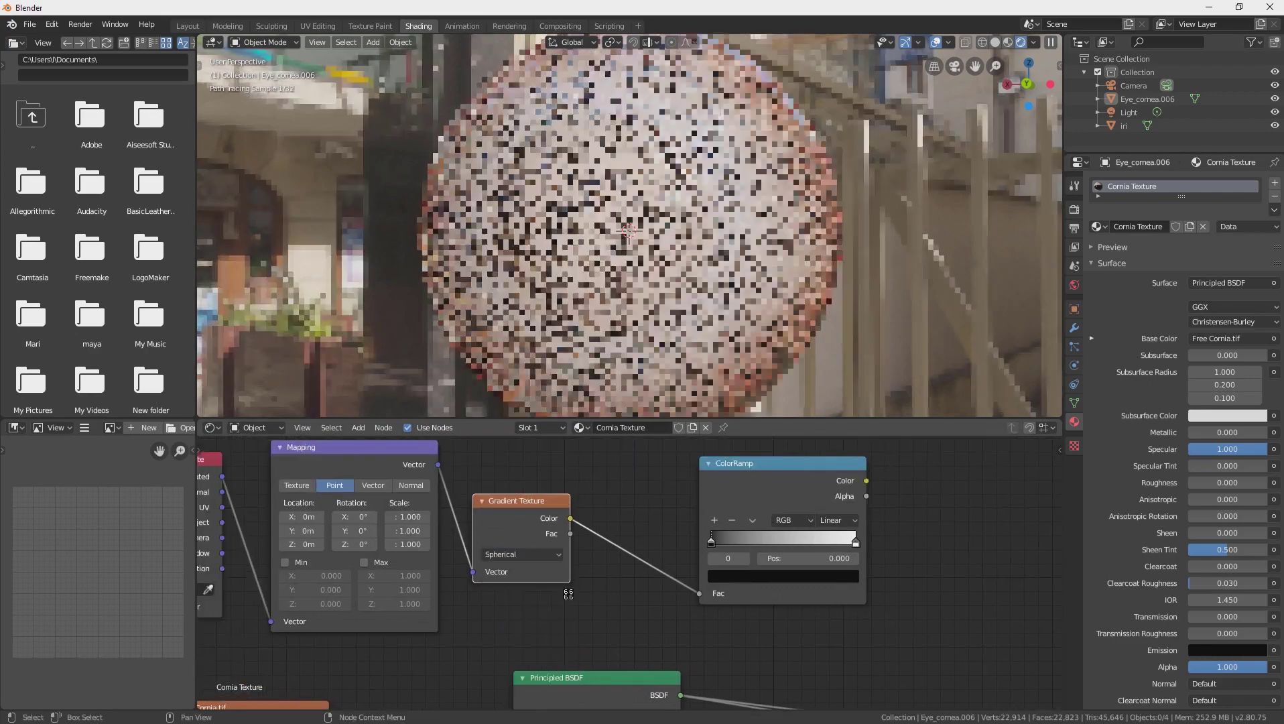
# - Connect the ColorRamp's Color output to the Material Output's Surface to preview the gradient on the eye
pyautogui.moveTo(554, 591); pyautogui.dragTo(336, 599, button='middle')
pyautogui.scroll(-2, 608, 610)
pyautogui.moveTo(608, 610); pyautogui.dragTo(662, 541, button='middle')
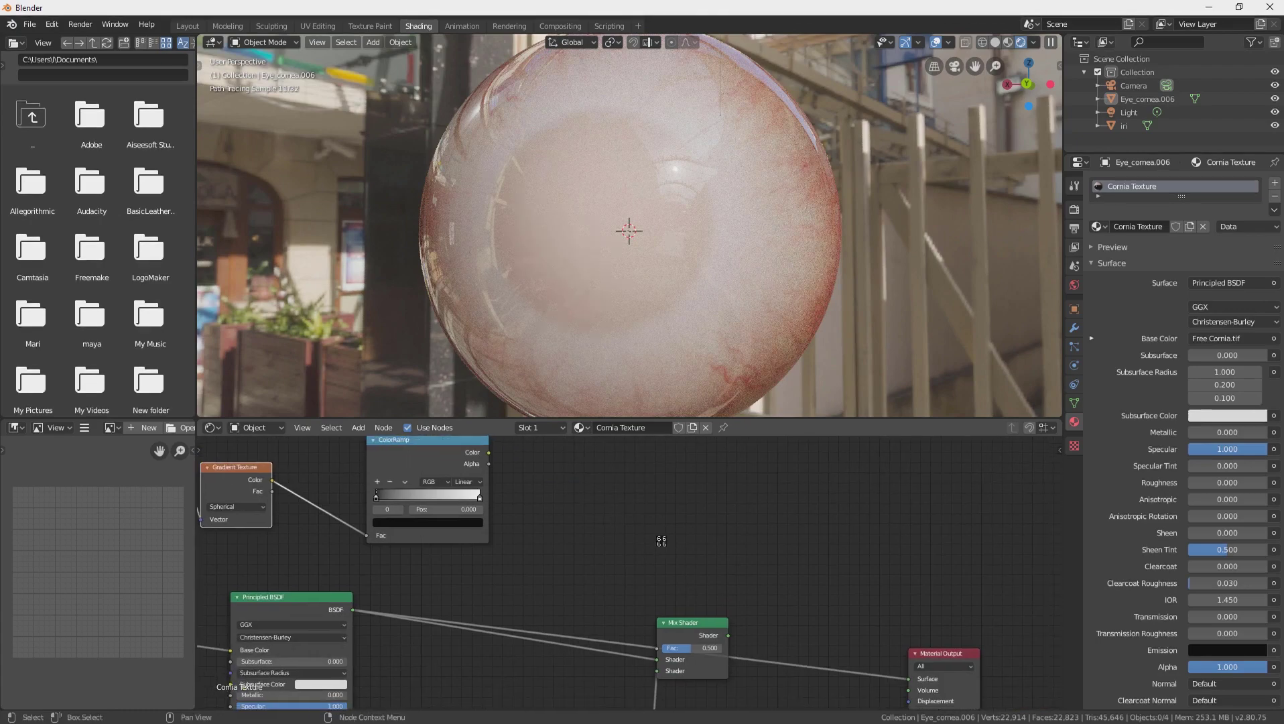
pyautogui.moveTo(489, 452); pyautogui.dragTo(907, 679)
pyautogui.moveTo(748, 530); pyautogui.dragTo(817, 488, button='middle')
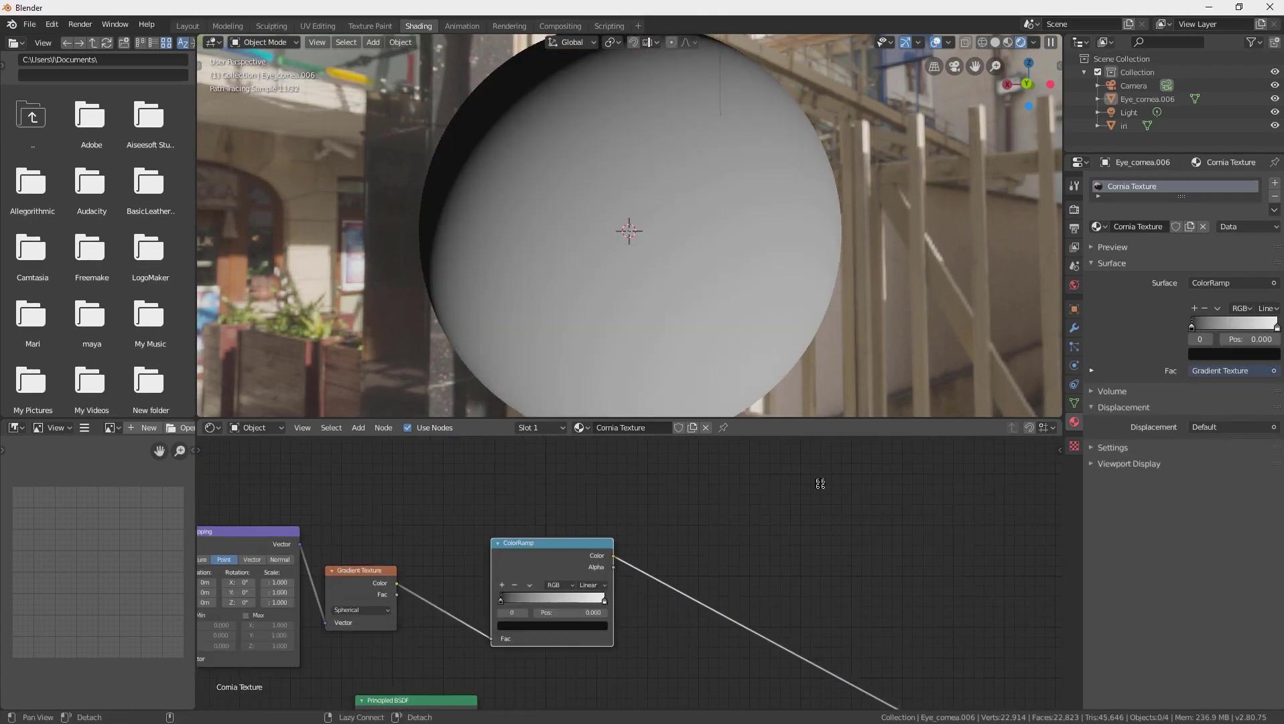
# - Nudge the Gradient Texture node slightly away from the Mapping node, towards the ColorRamp
pyautogui.moveTo(670, 302)
pyautogui.mouseDown(button='middle')
pyautogui.moveTo(573, 192)
pyautogui.moveTo(757, 257)
pyautogui.moveTo(699, 178)
pyautogui.moveTo(626, 228)
pyautogui.moveTo(661, 244)
pyautogui.moveTo(565, 258)
pyautogui.moveTo(582, 275)
pyautogui.mouseUp(button='middle')
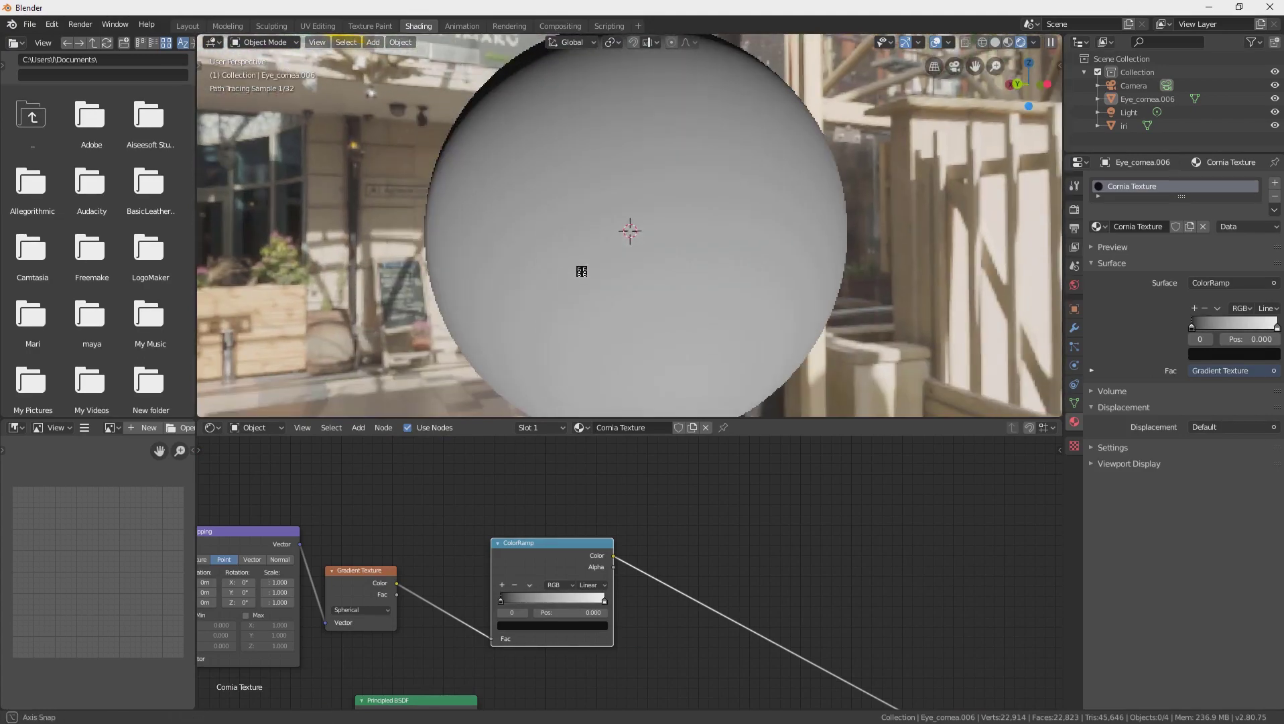
pyautogui.moveTo(430, 271); pyautogui.dragTo(427, 221, button='middle')
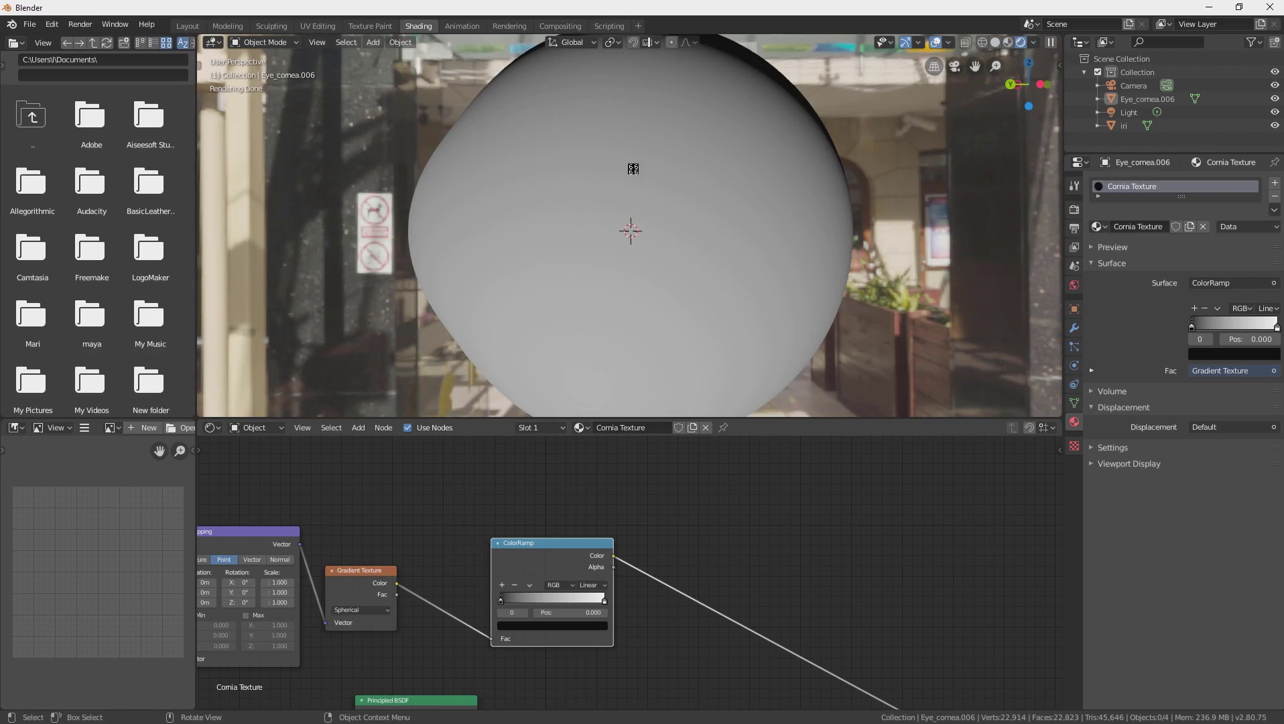
pyautogui.moveTo(633, 169)
pyautogui.mouseDown(button='middle')
pyautogui.moveTo(596, 230)
pyautogui.moveTo(634, 215)
pyautogui.mouseUp(button='middle')
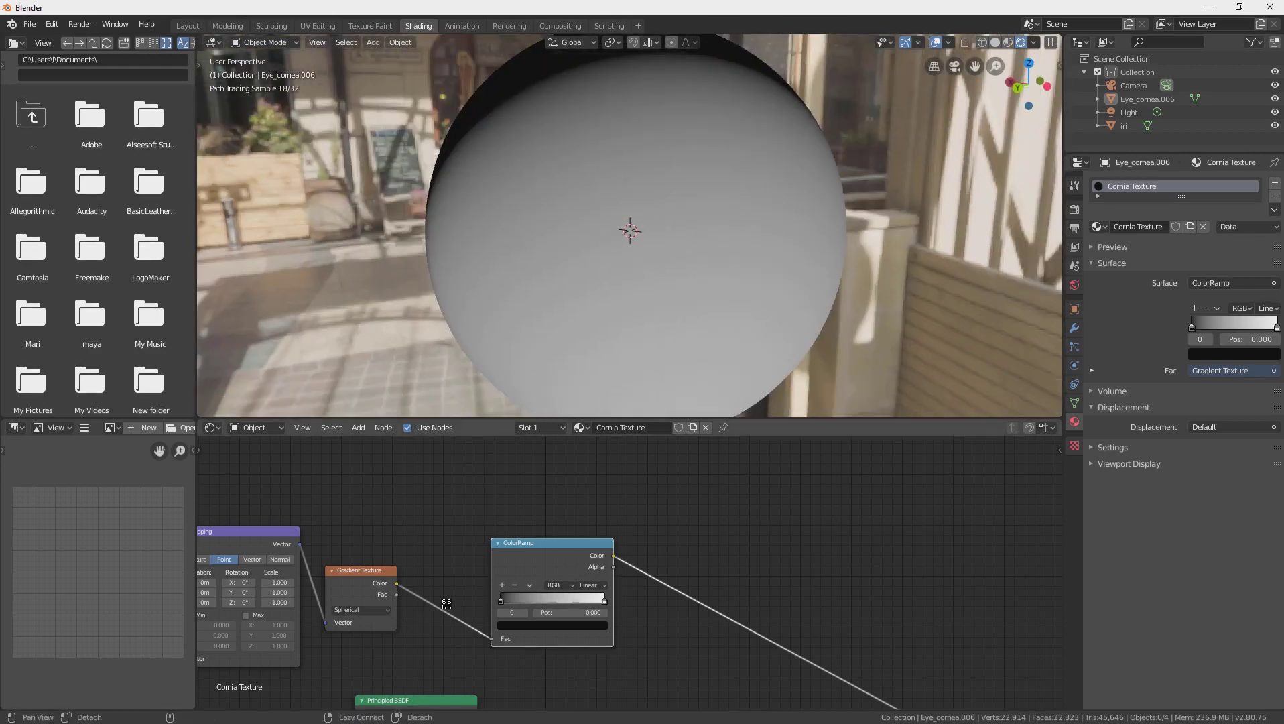
pyautogui.moveTo(446, 604); pyautogui.dragTo(593, 587, button='middle')
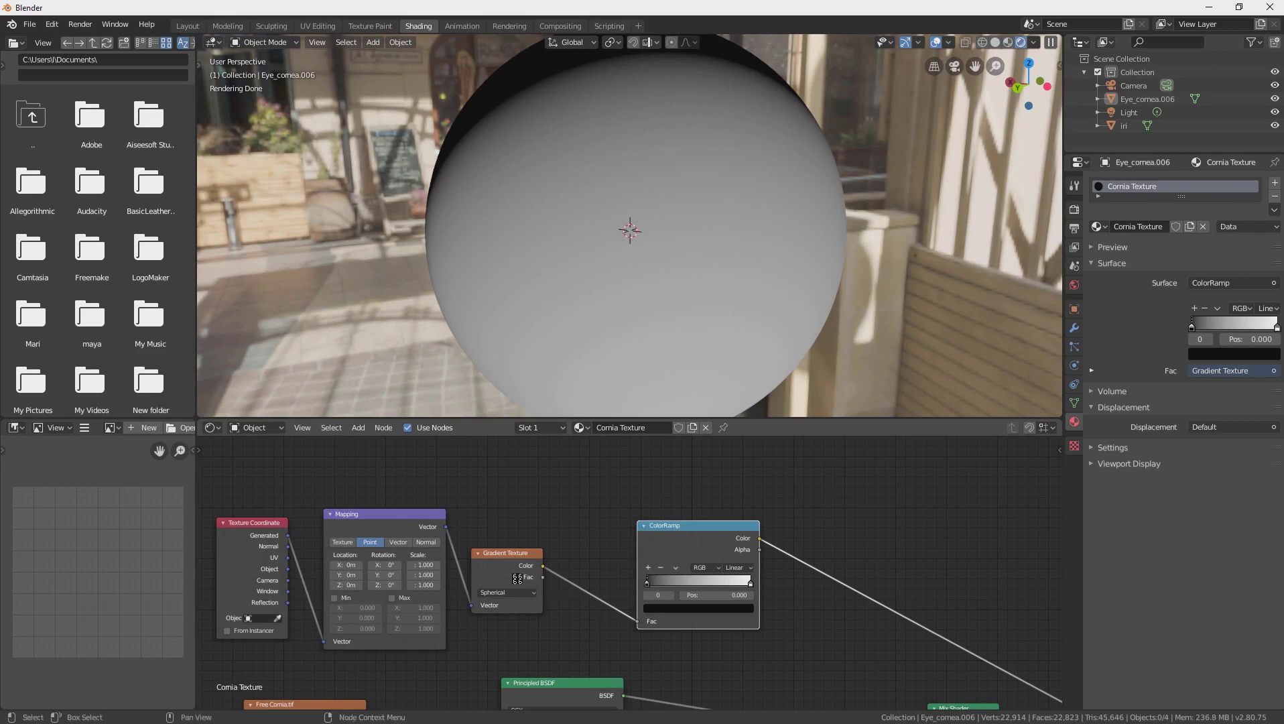
pyautogui.moveTo(514, 577); pyautogui.dragTo(528, 576)
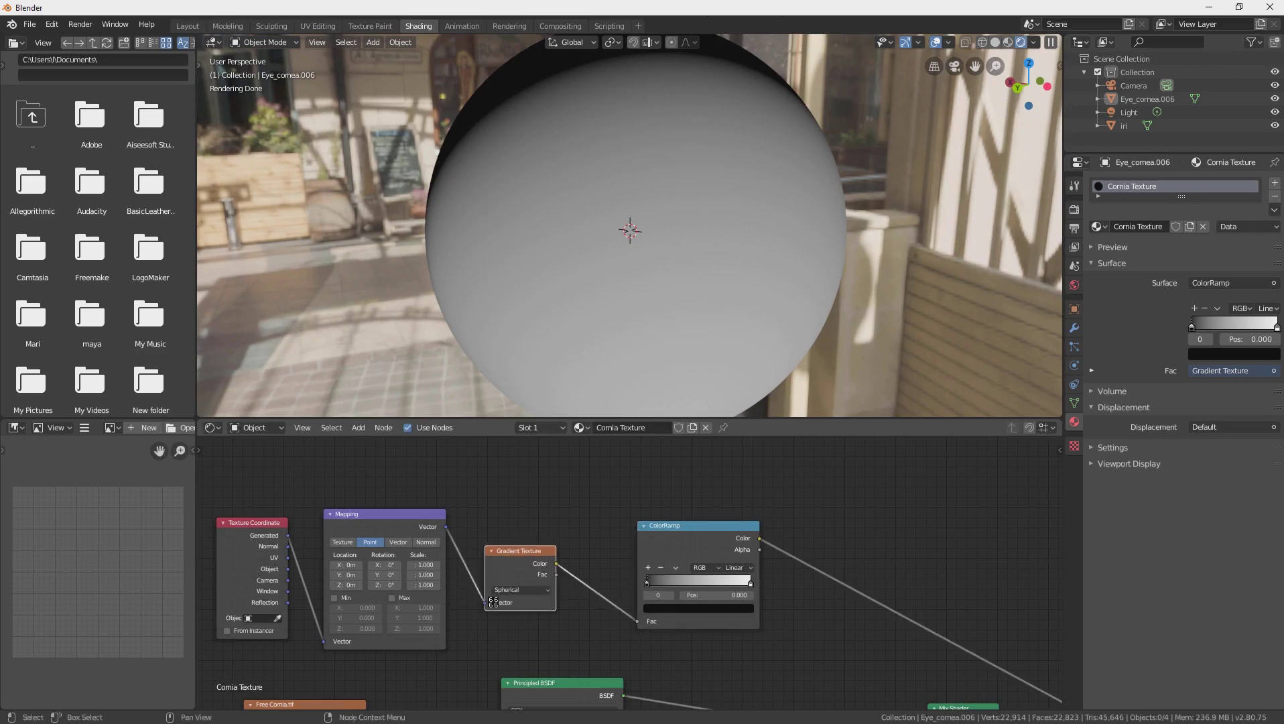
# - Switch to File Explorer and view the reference images "Nodes guild" and "ramp node" in the Guild For Nodes folder
pyautogui.press('super')
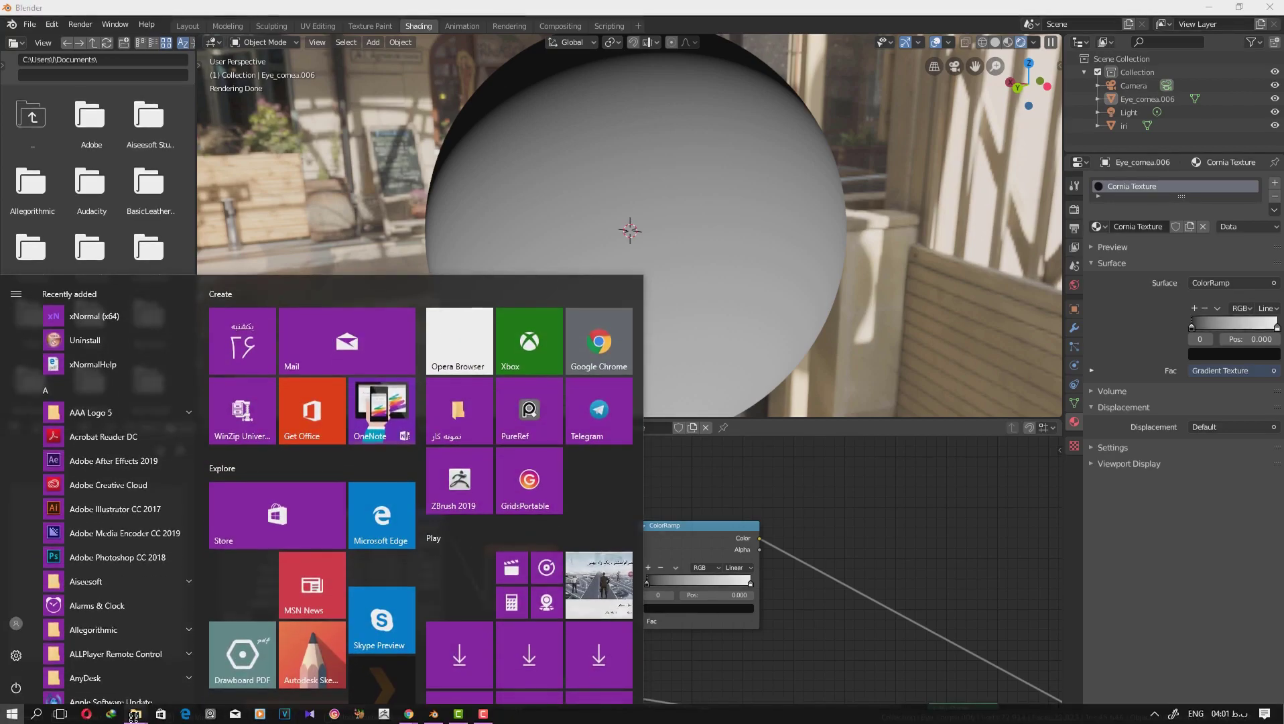
pyautogui.moveTo(134, 716)
pyautogui.click(80, 656)
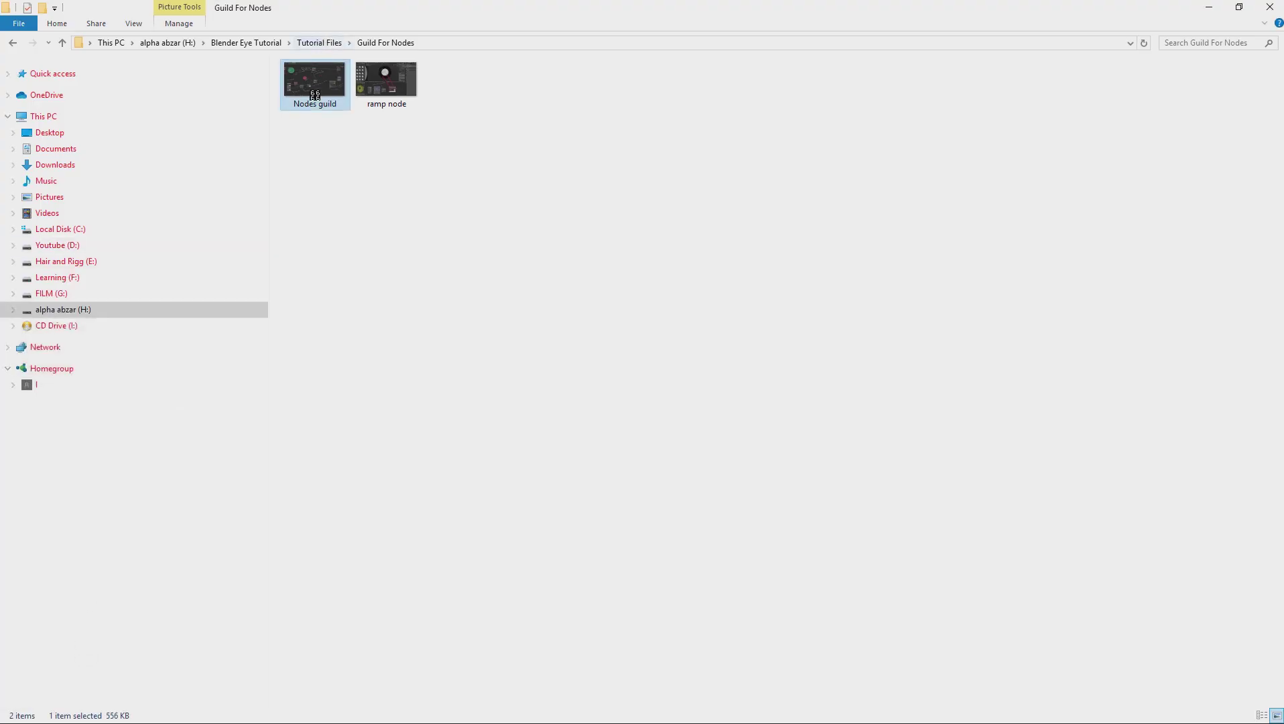
pyautogui.doubleClick(315, 87)
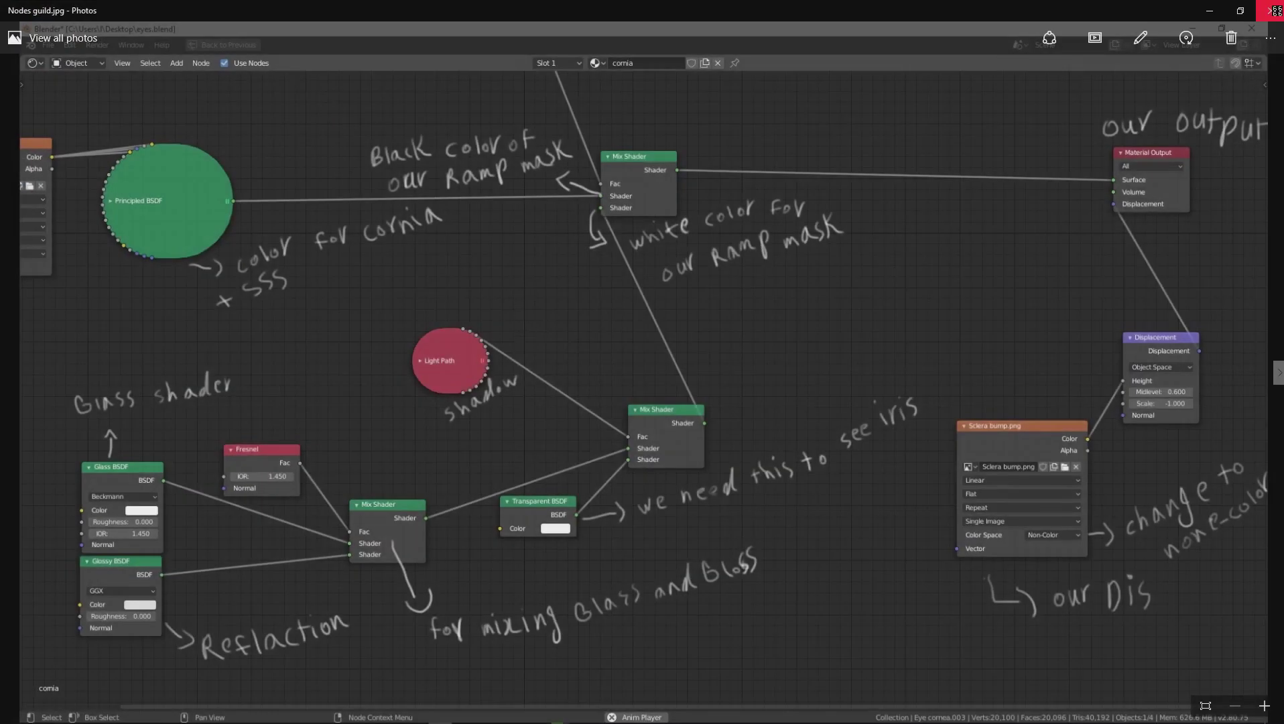
pyautogui.click(1271, 11)
pyautogui.doubleClick(402, 101)
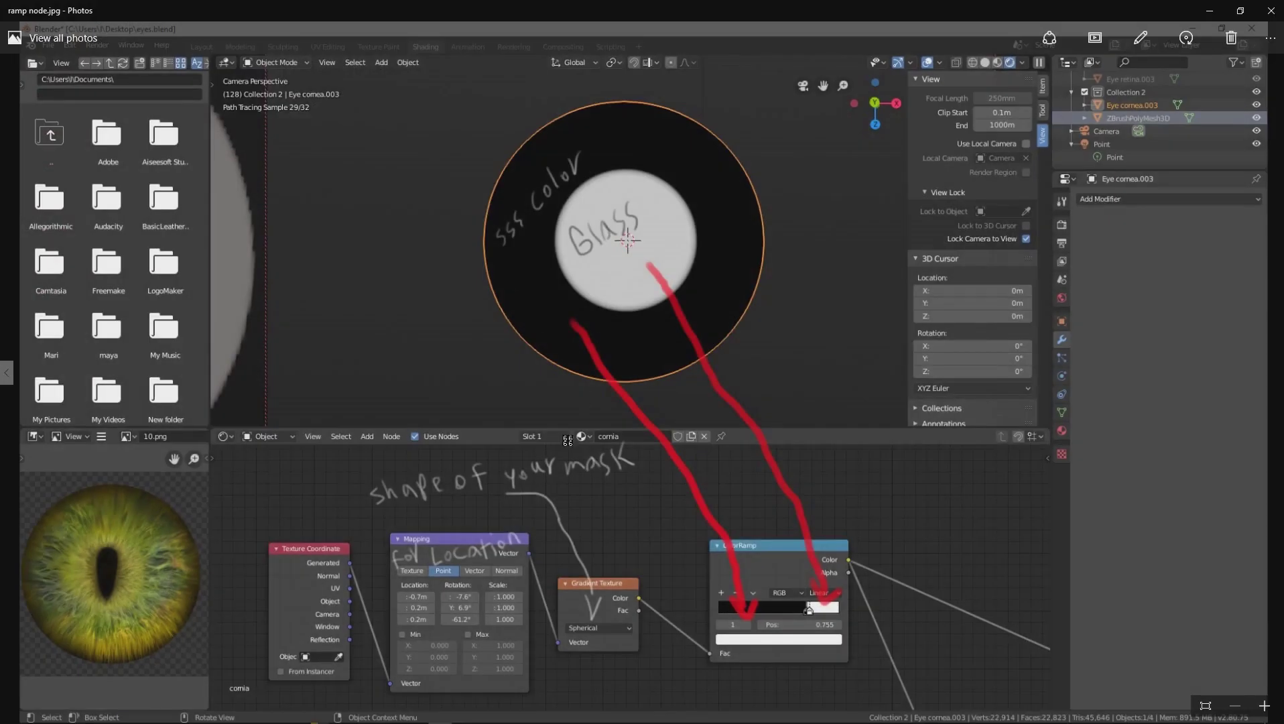
# - Copy the ramp node image and display it in a PureRef window over the node editor, enlarged on the Mapping node's values
pyautogui.rightClick(448, 603)
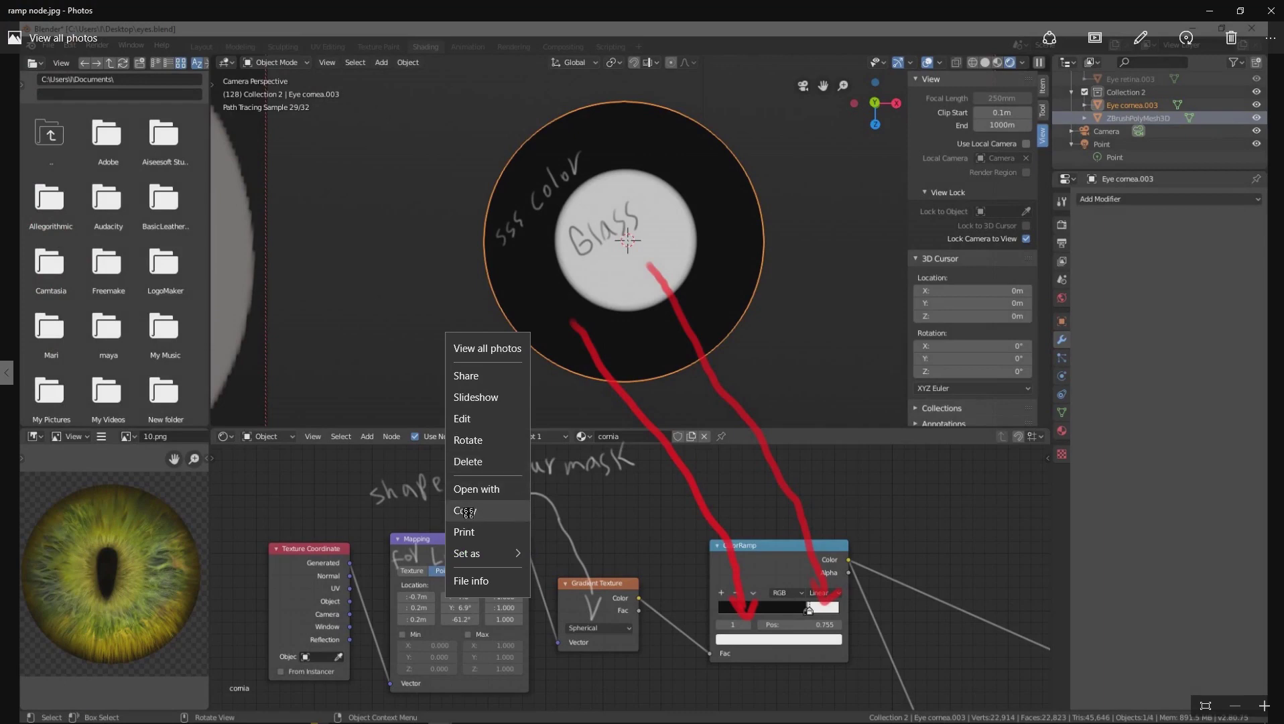
pyautogui.hotkey('alt', 'Tab')
pyautogui.hotkey('alt', 'Tab')
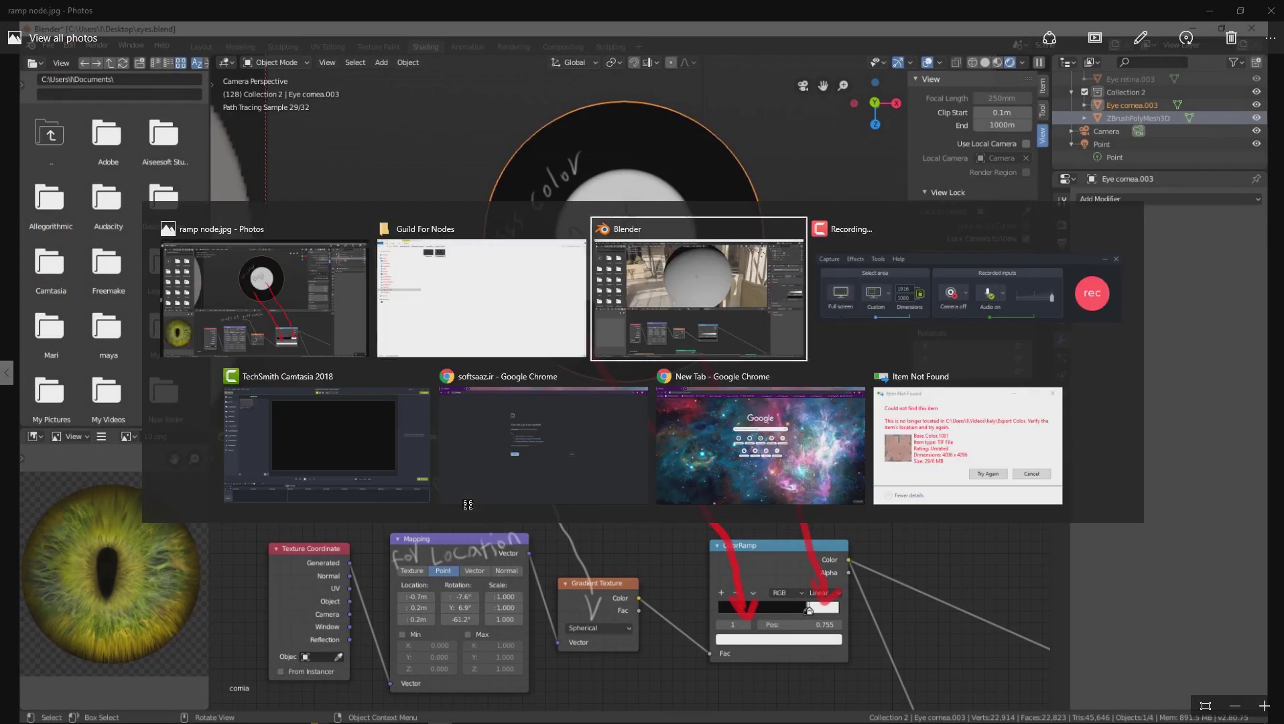
pyautogui.press('super')
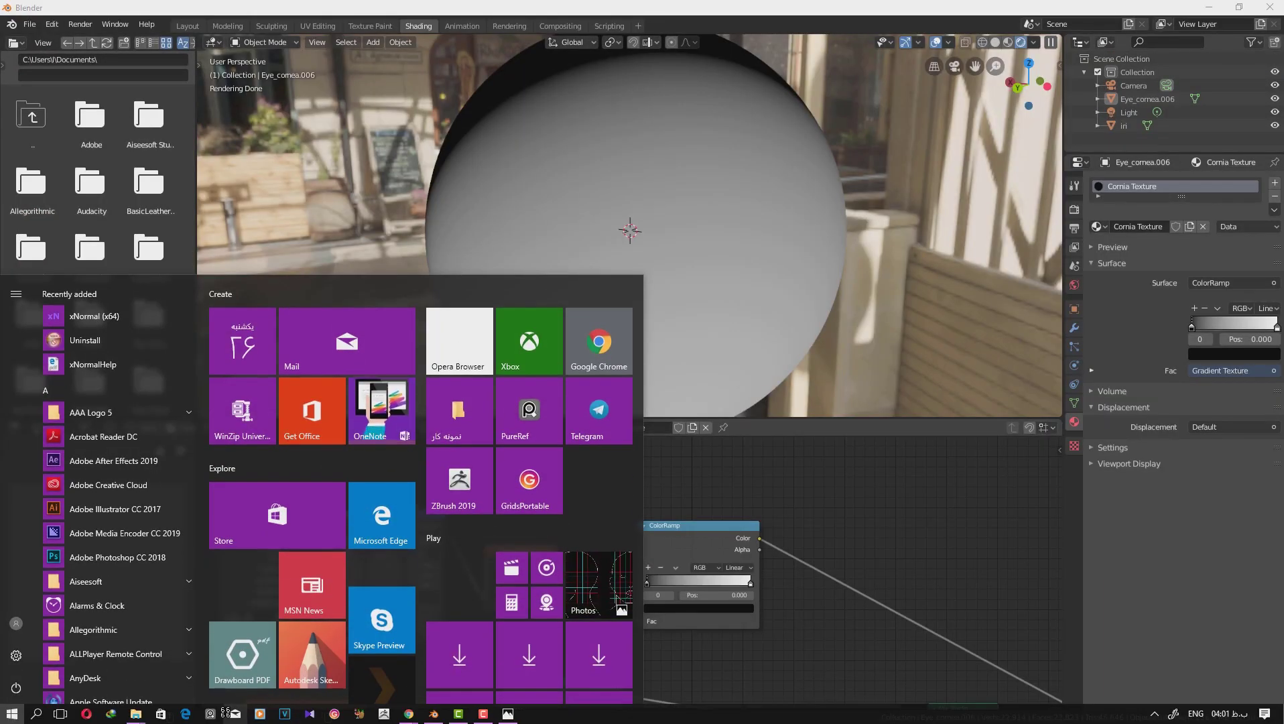
pyautogui.click(670, 506)
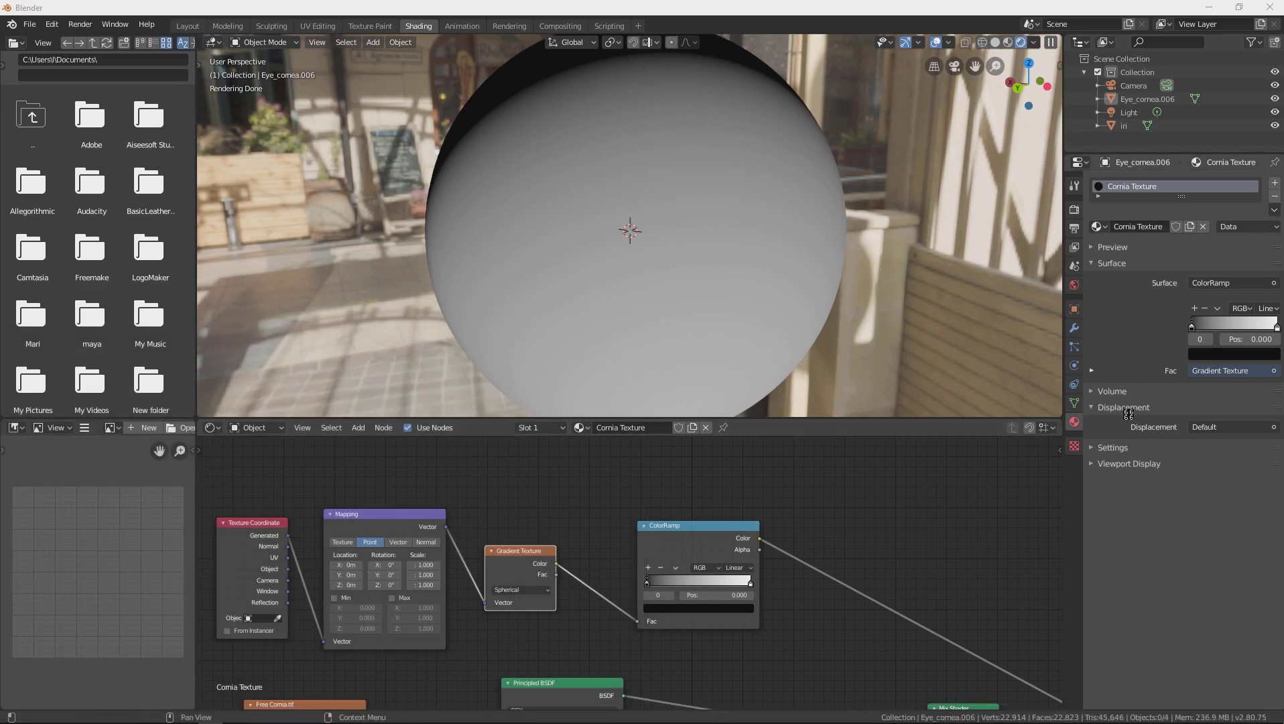
pyautogui.hotkey('alt', 'Tab')
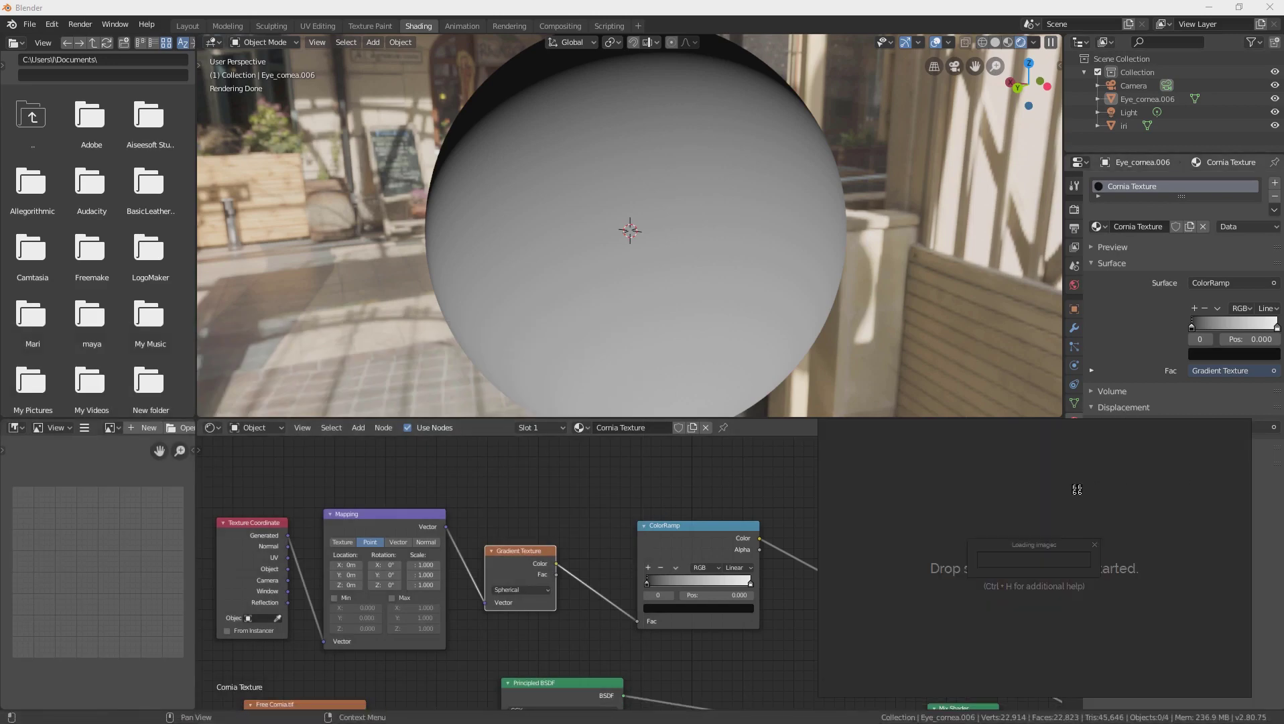
pyautogui.moveTo(1041, 541); pyautogui.dragTo(1048, 370)
pyautogui.scroll(5, 1019, 517)
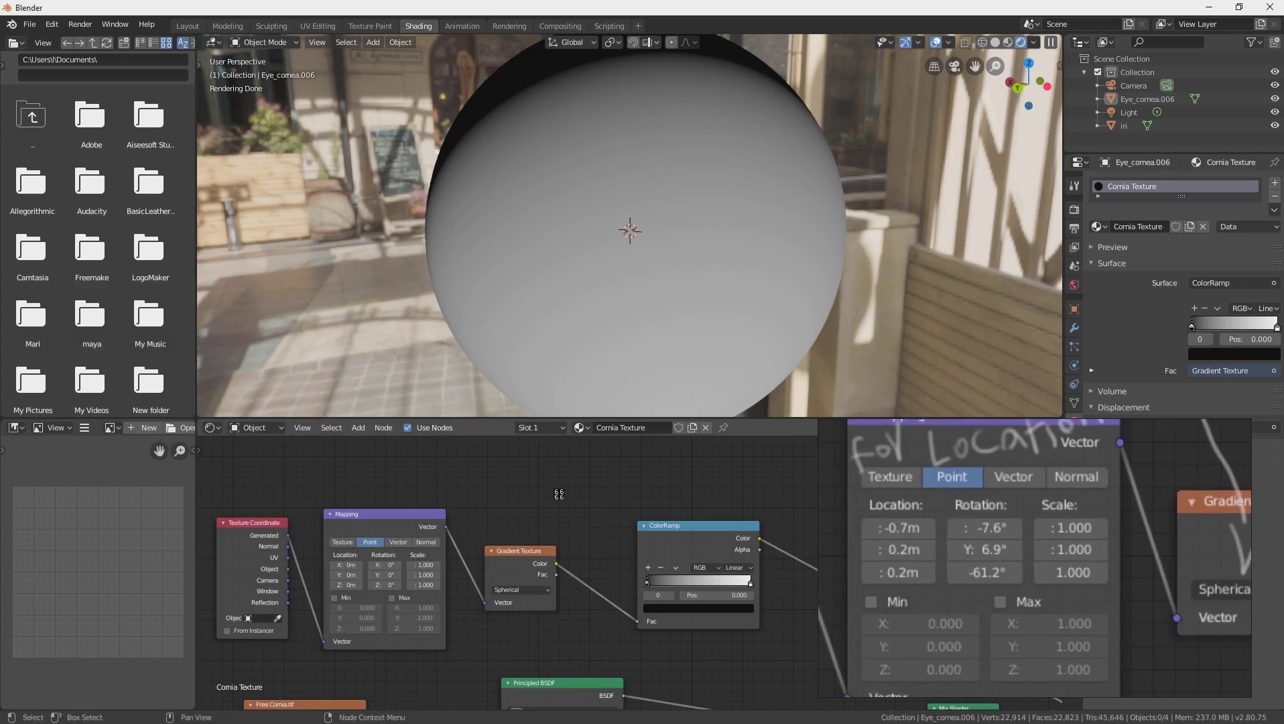
# - Set the Mapping node's rotation to X -7.6°, Y 6.9° and Z -61.2°, as in the reference image
pyautogui.scroll(4, 602, 508)
pyautogui.scroll(3, 571, 551)
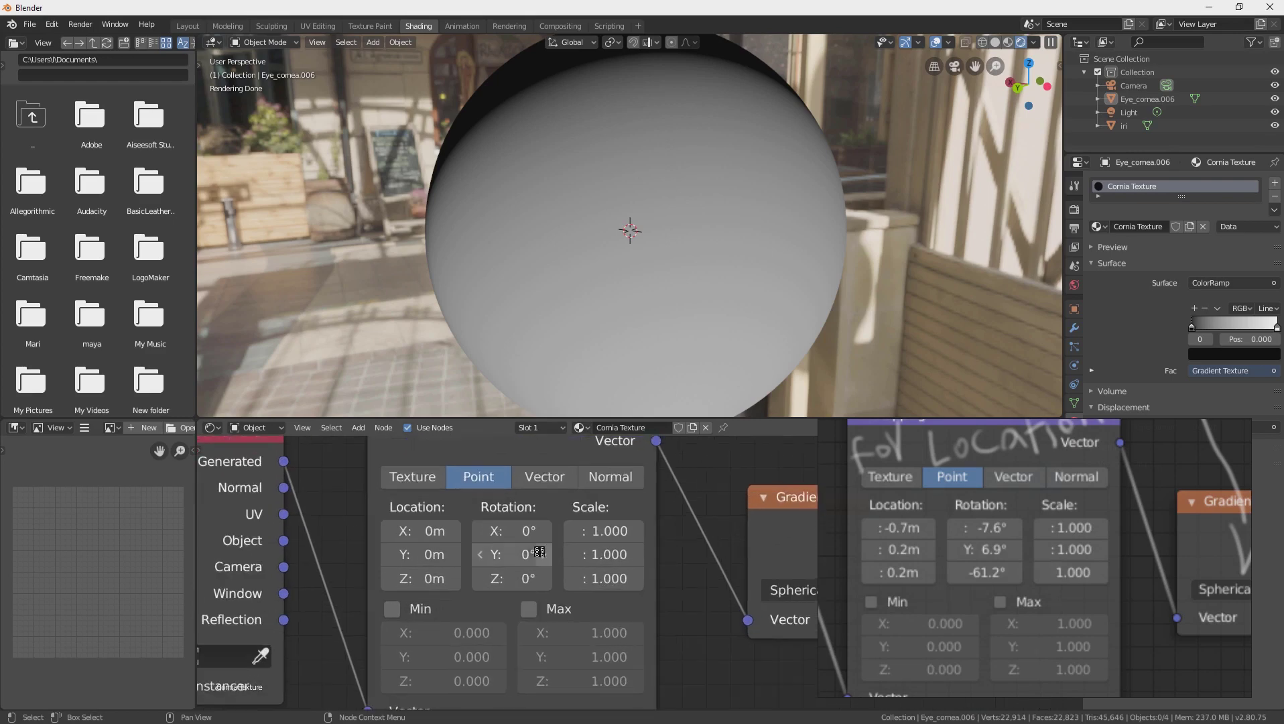
pyautogui.click(550, 544)
pyautogui.write('0d')
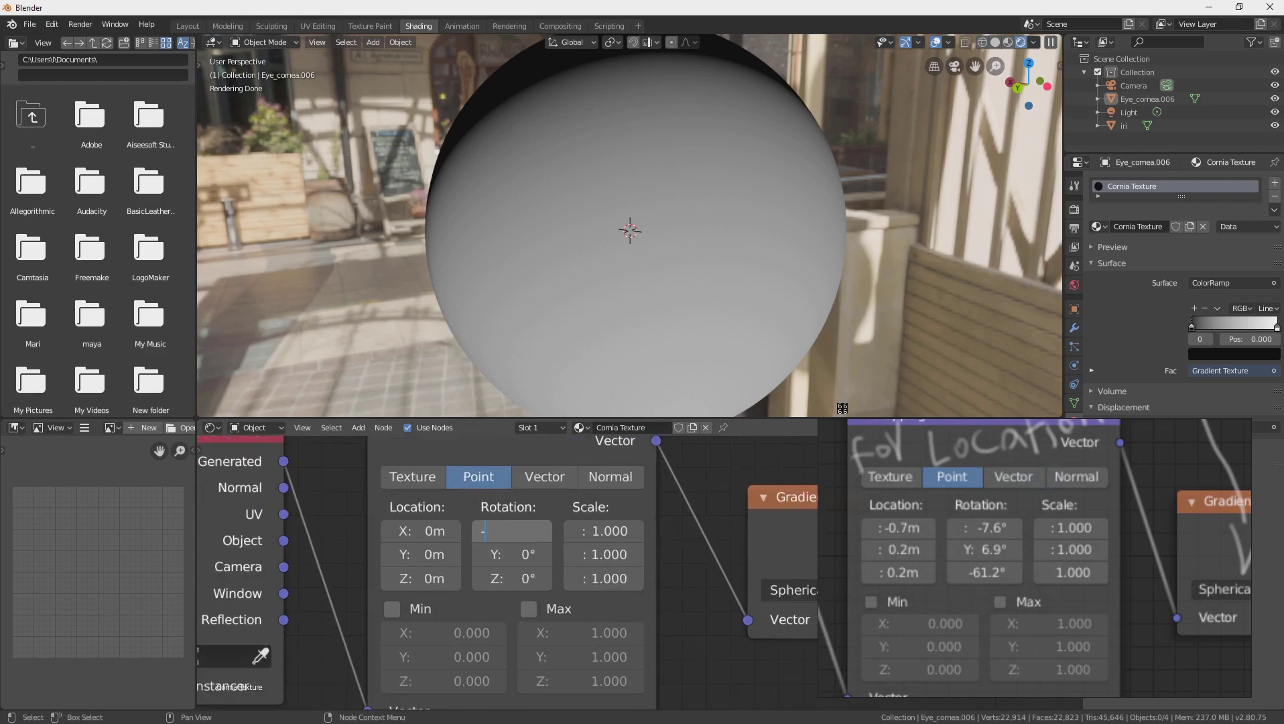
pyautogui.write('-7.6')
pyautogui.press('Return')
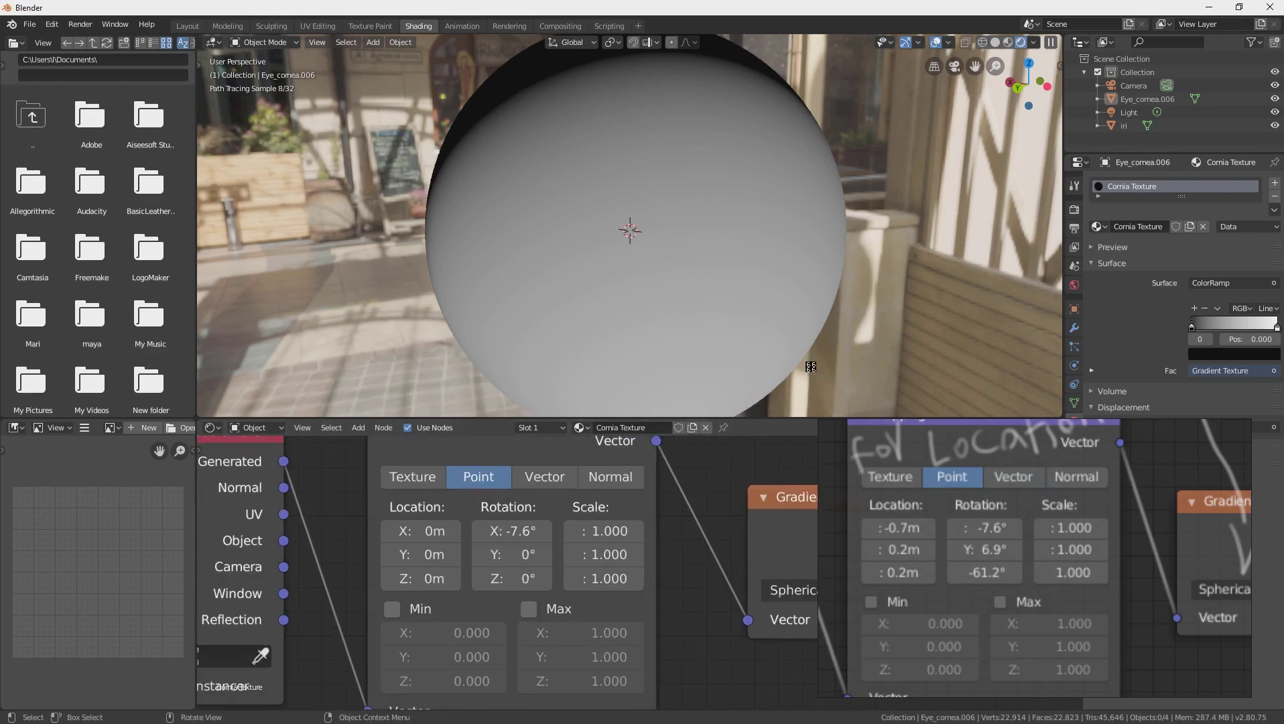
pyautogui.click(507, 564)
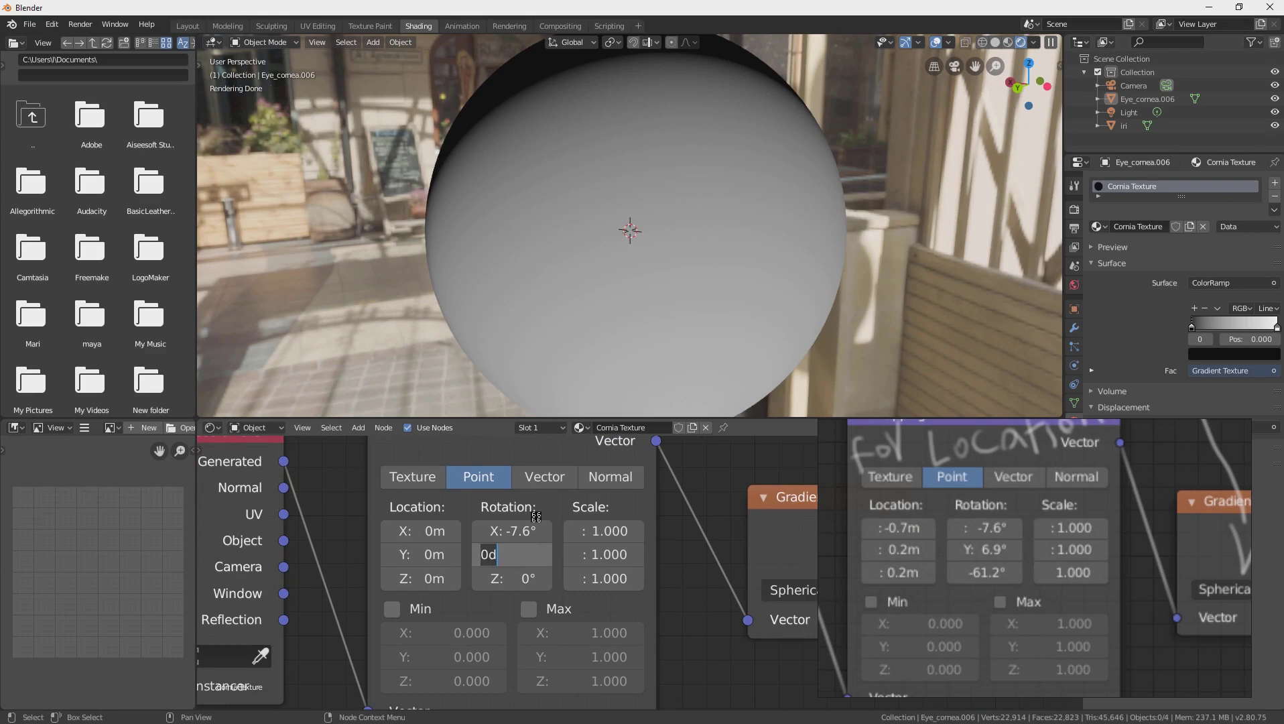
pyautogui.press('Return')
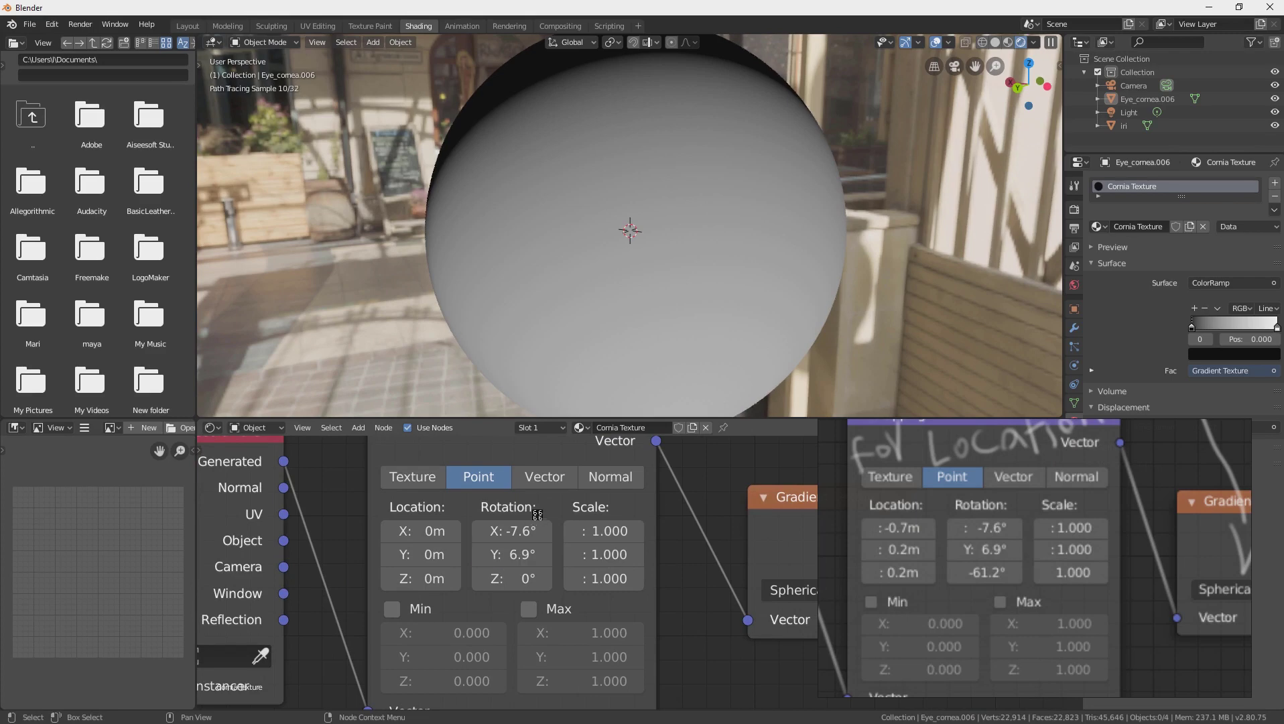
pyautogui.click(523, 579)
pyautogui.write('-61')
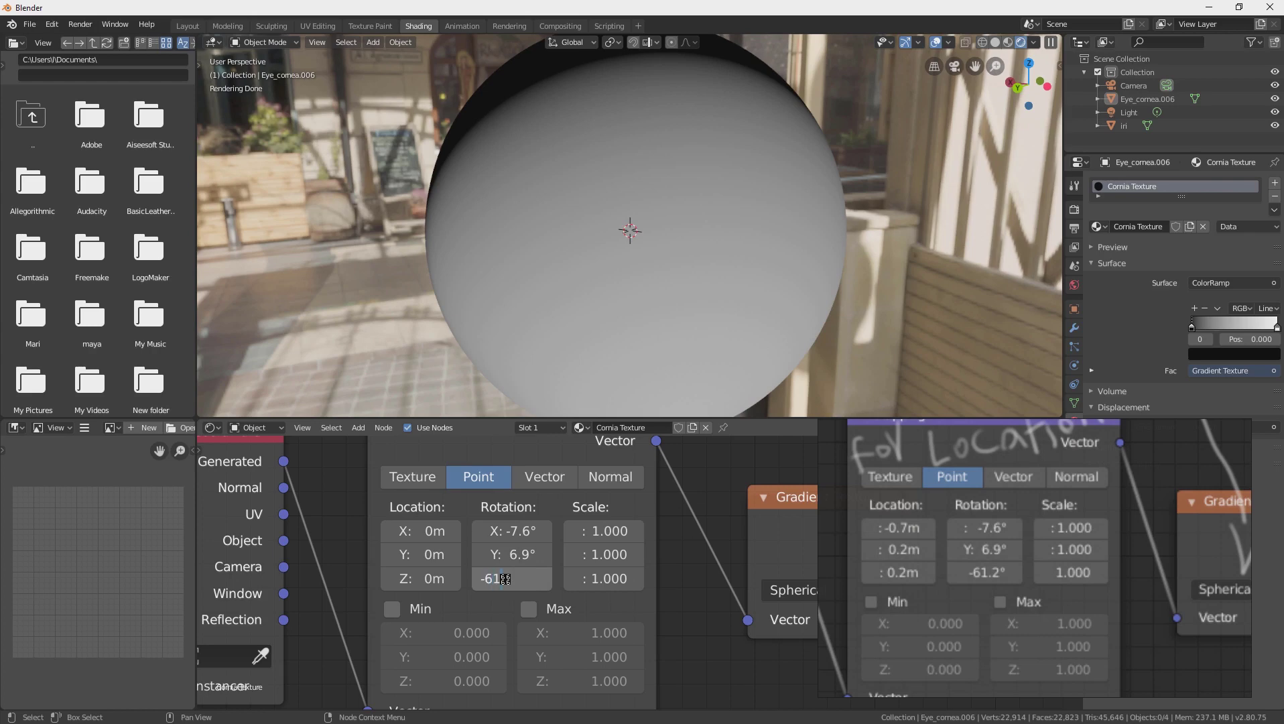
pyautogui.write('.2')
pyautogui.press('Return')
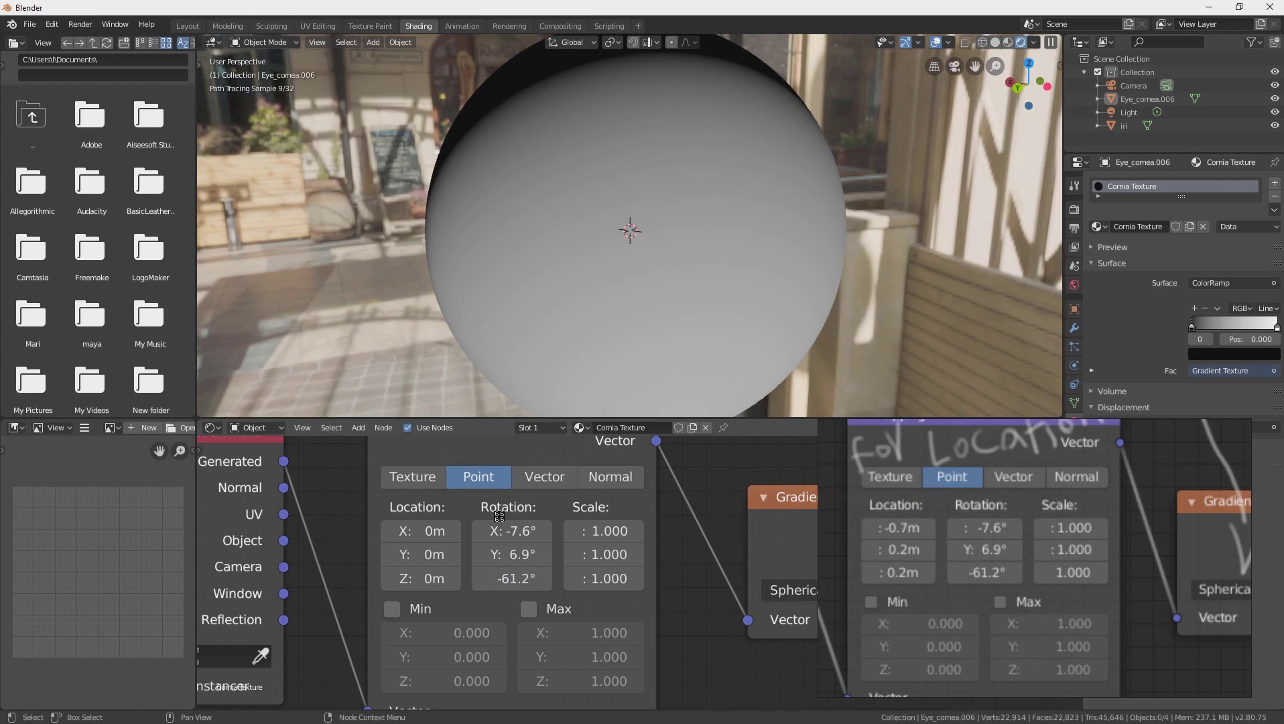
# - Set the Mapping node's location to X -0.7 m, Y 0.2 m and Z 0.2 m
pyautogui.click(436, 520)
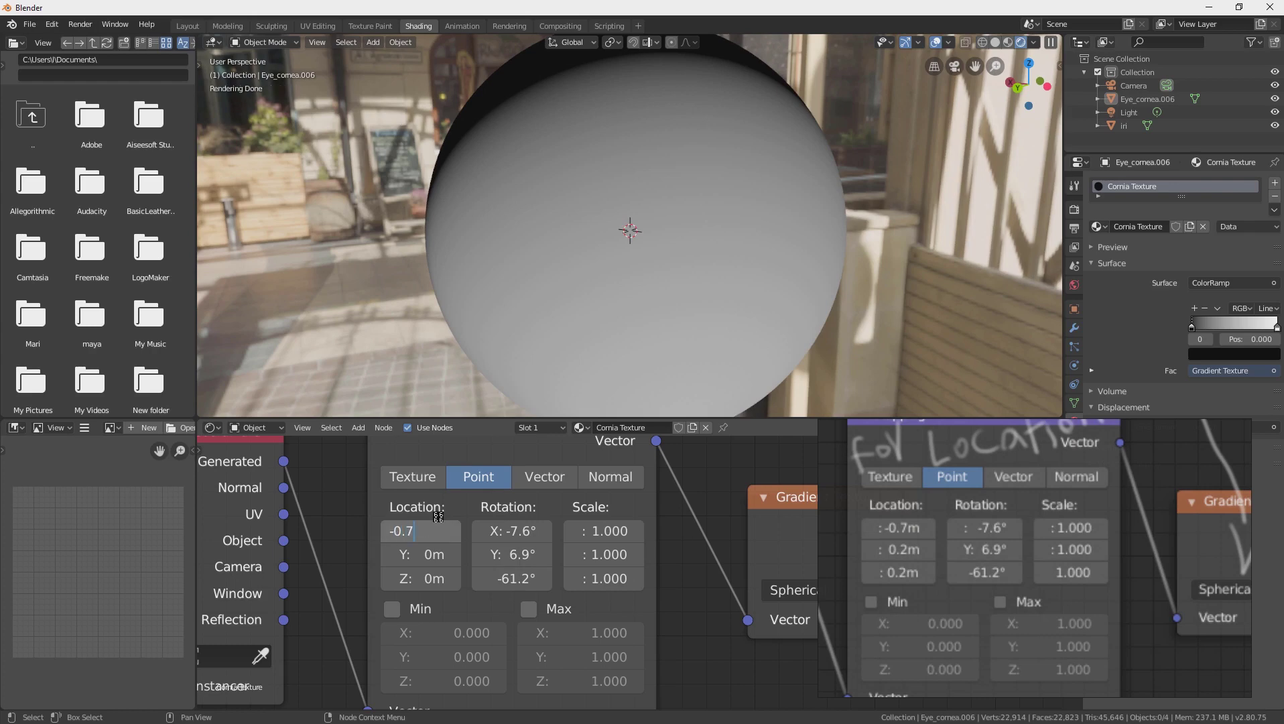
pyautogui.write('-0.7')
pyautogui.press('Return')
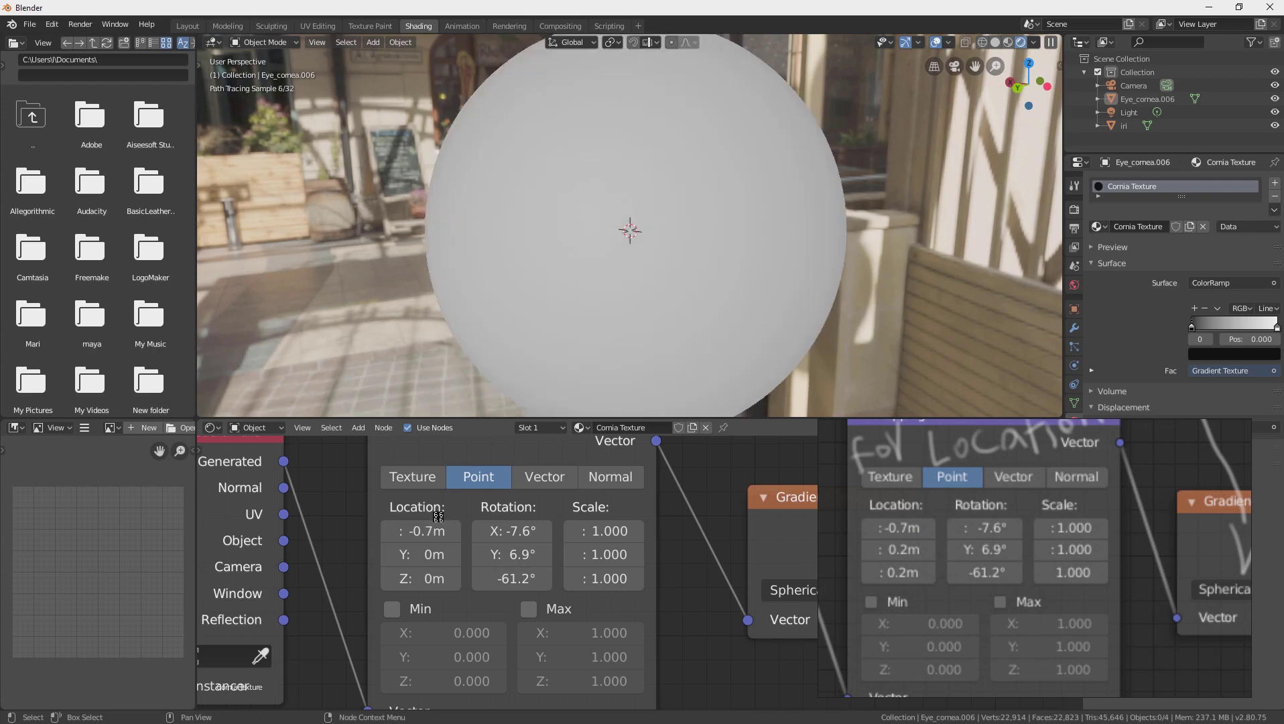
pyautogui.click(410, 549)
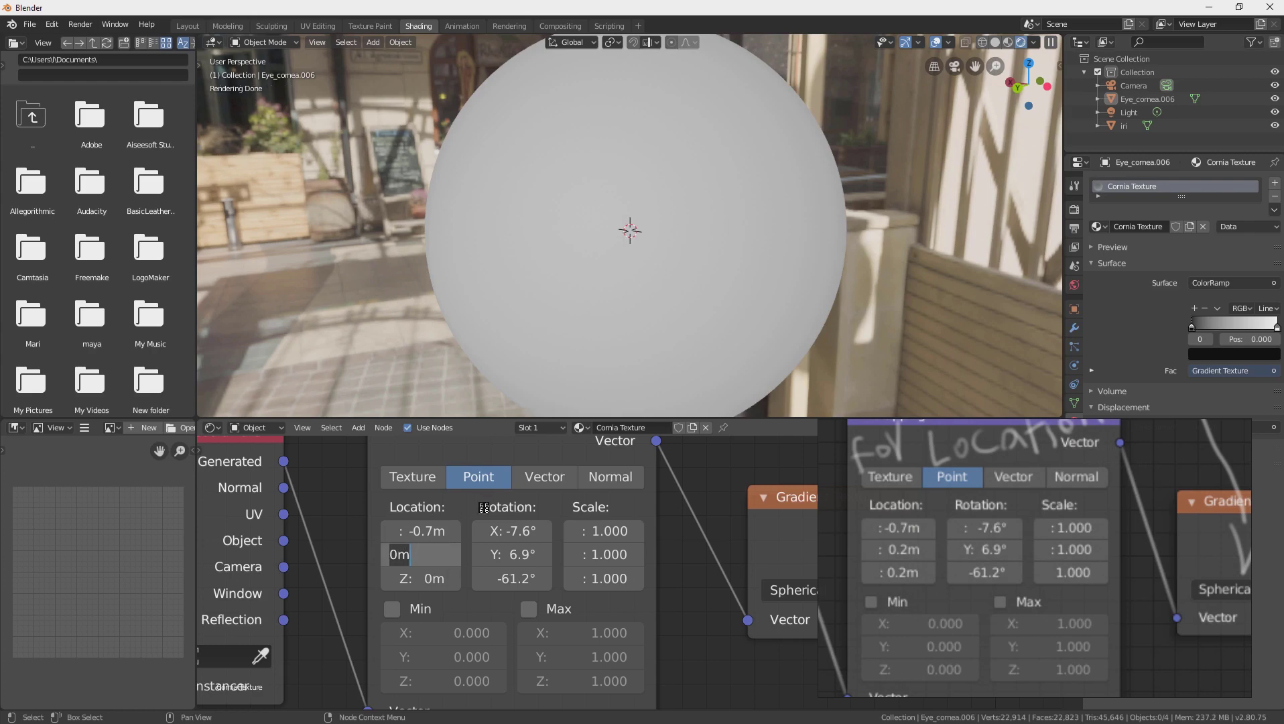
pyautogui.write('0.2')
pyautogui.press('Return')
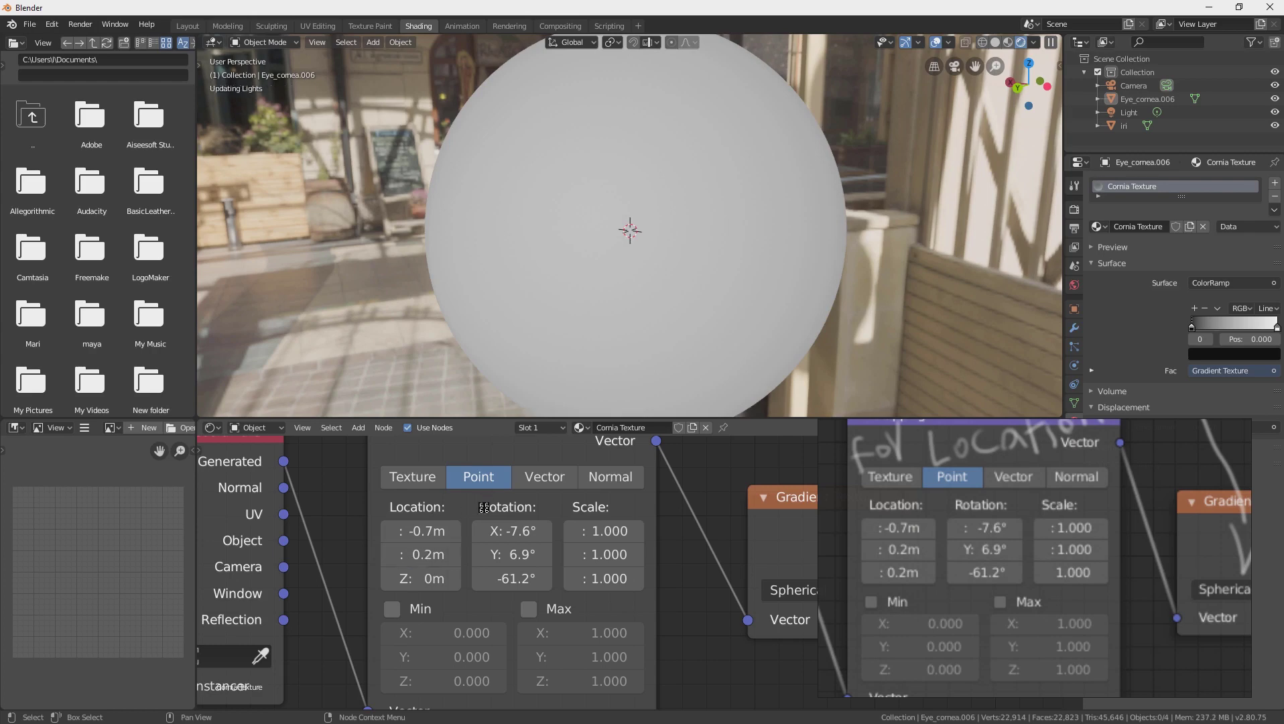
pyautogui.click(437, 572)
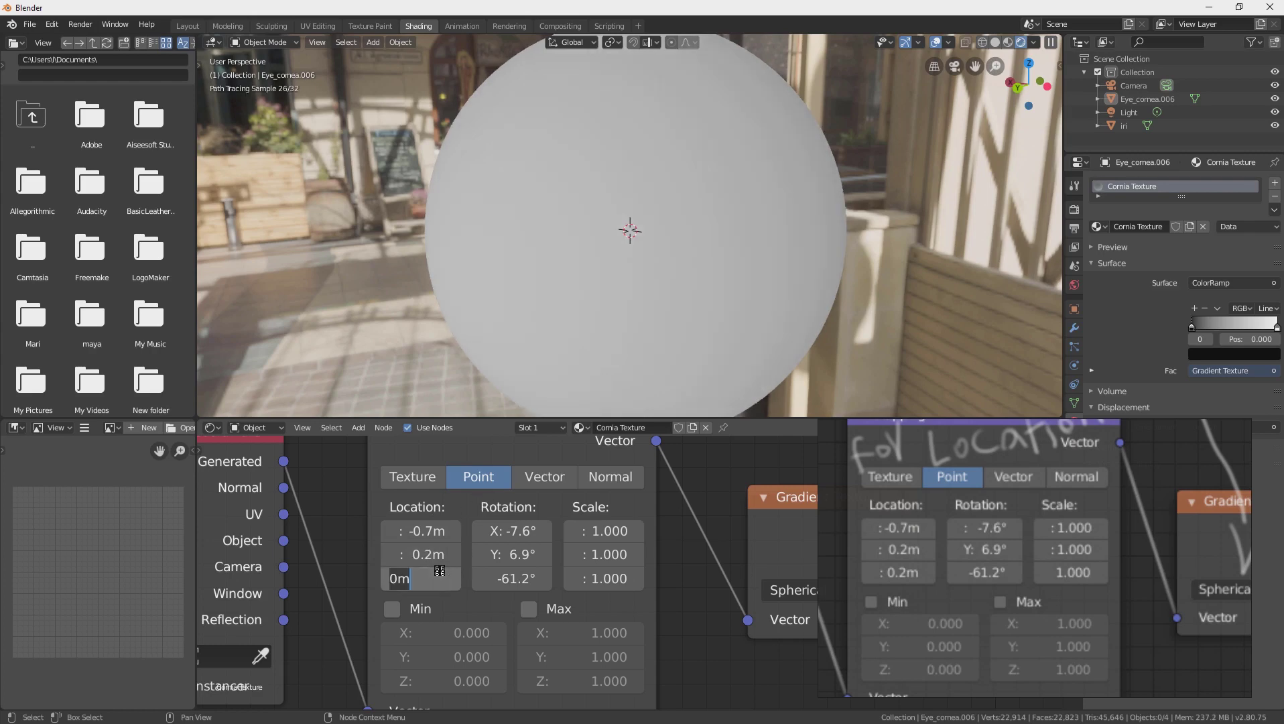
pyautogui.write('0.2')
pyautogui.press('Return')
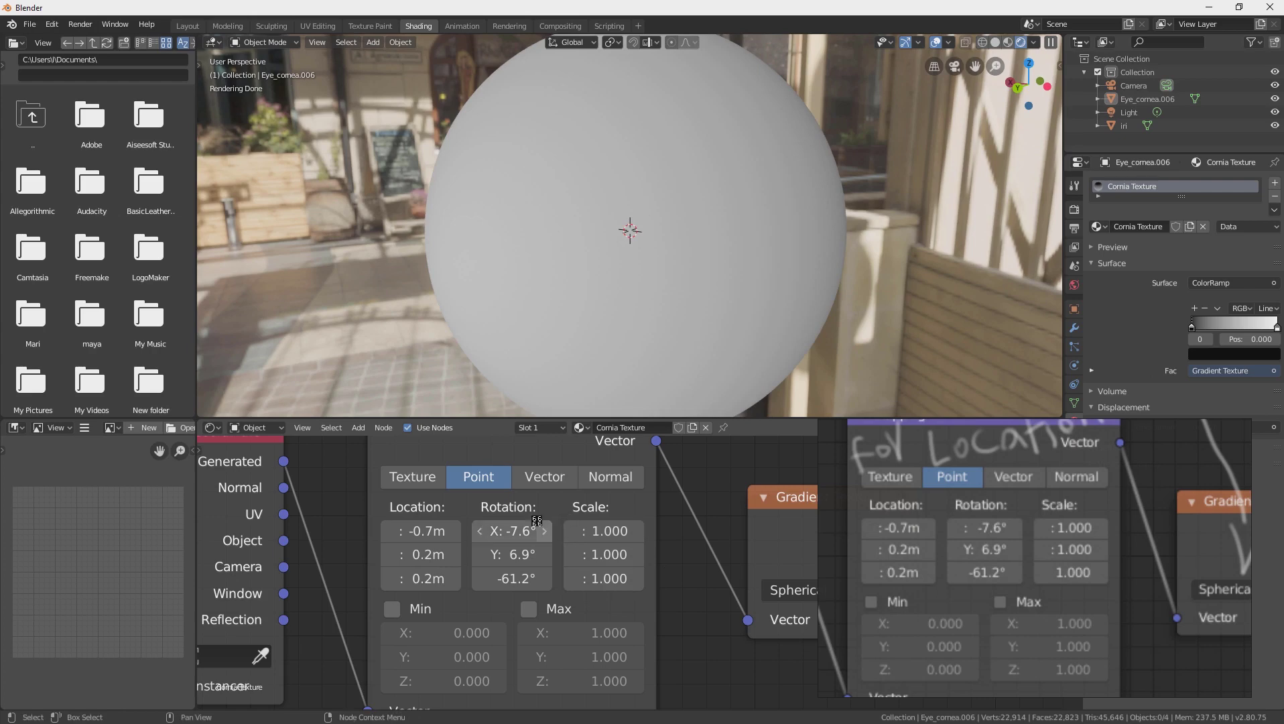
# - Move the ColorRamp's black stop to about 0.786 and bring the white stop close beside it to sharpen the mask edge
pyautogui.scroll(-2, 598, 577)
pyautogui.scroll(-1, 588, 568)
pyautogui.keyDown('ctrl'); pyautogui.scroll(-4, 469, 568); pyautogui.keyUp('ctrl')
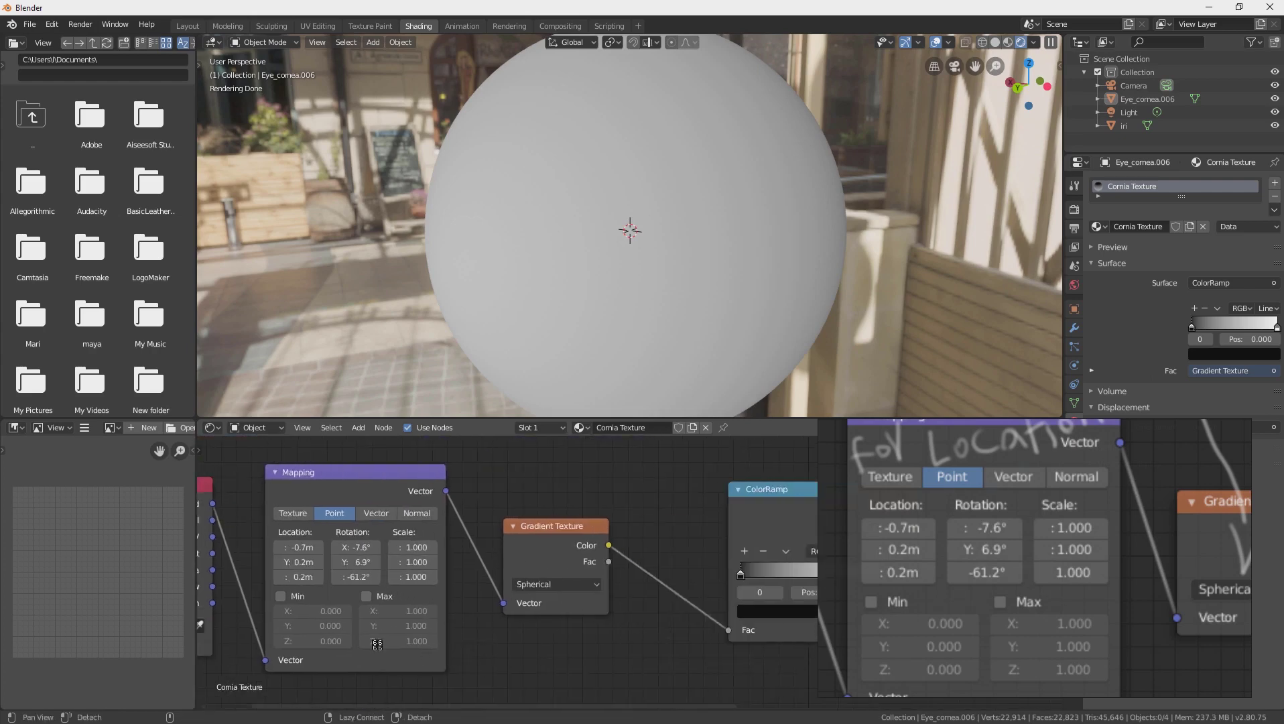
pyautogui.keyDown('ctrl'); pyautogui.scroll(-4, 469, 613); pyautogui.keyUp('ctrl')
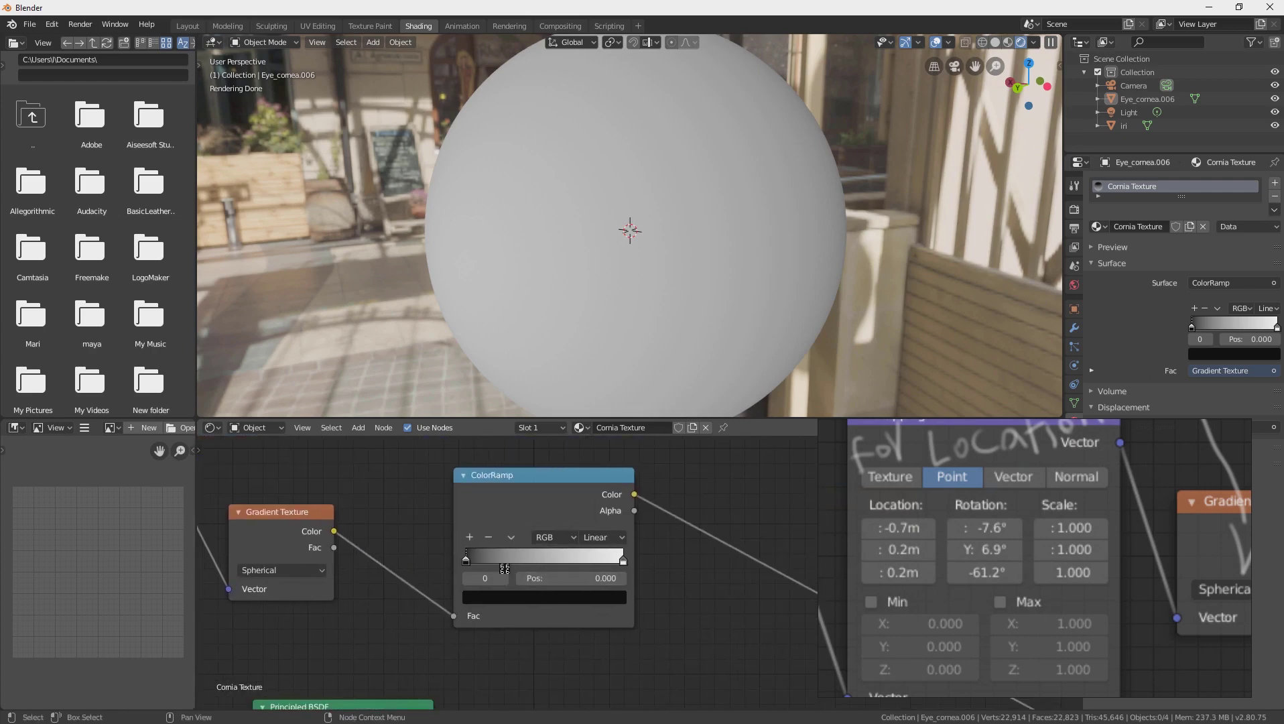
pyautogui.moveTo(466, 562); pyautogui.dragTo(560, 561)
pyautogui.click(593, 558)
pyautogui.moveTo(568, 295); pyautogui.dragTo(519, 284, button='middle')
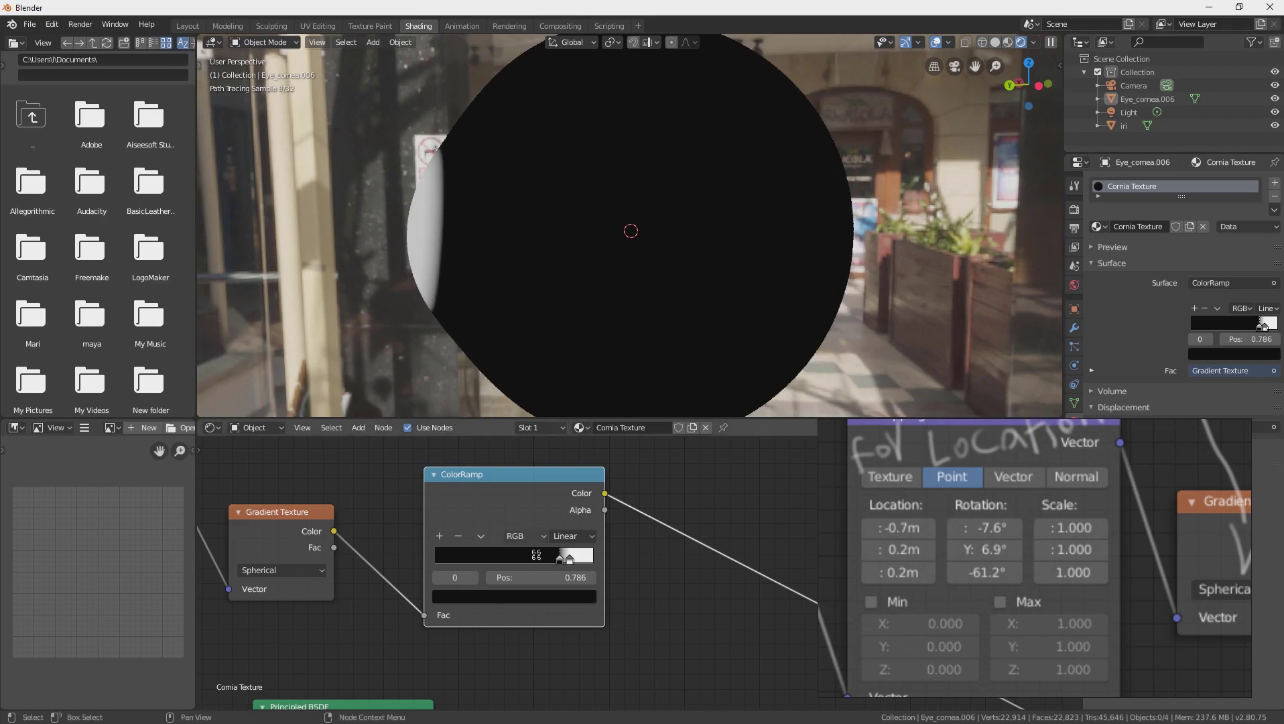
# - Refine the mask size and edge by shifting the ColorRamp's black stop to about 0.741 and its white stop to about 0.823
pyautogui.moveTo(557, 561); pyautogui.dragTo(551, 560)
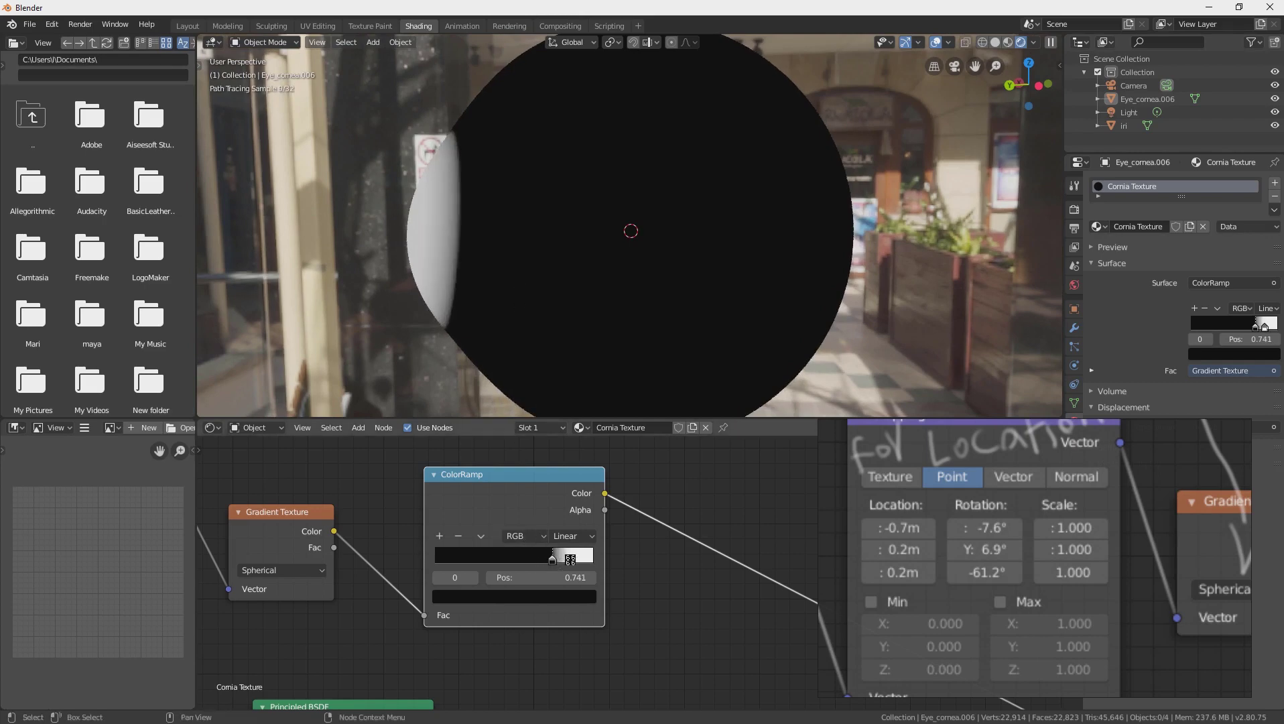
pyautogui.click(571, 560)
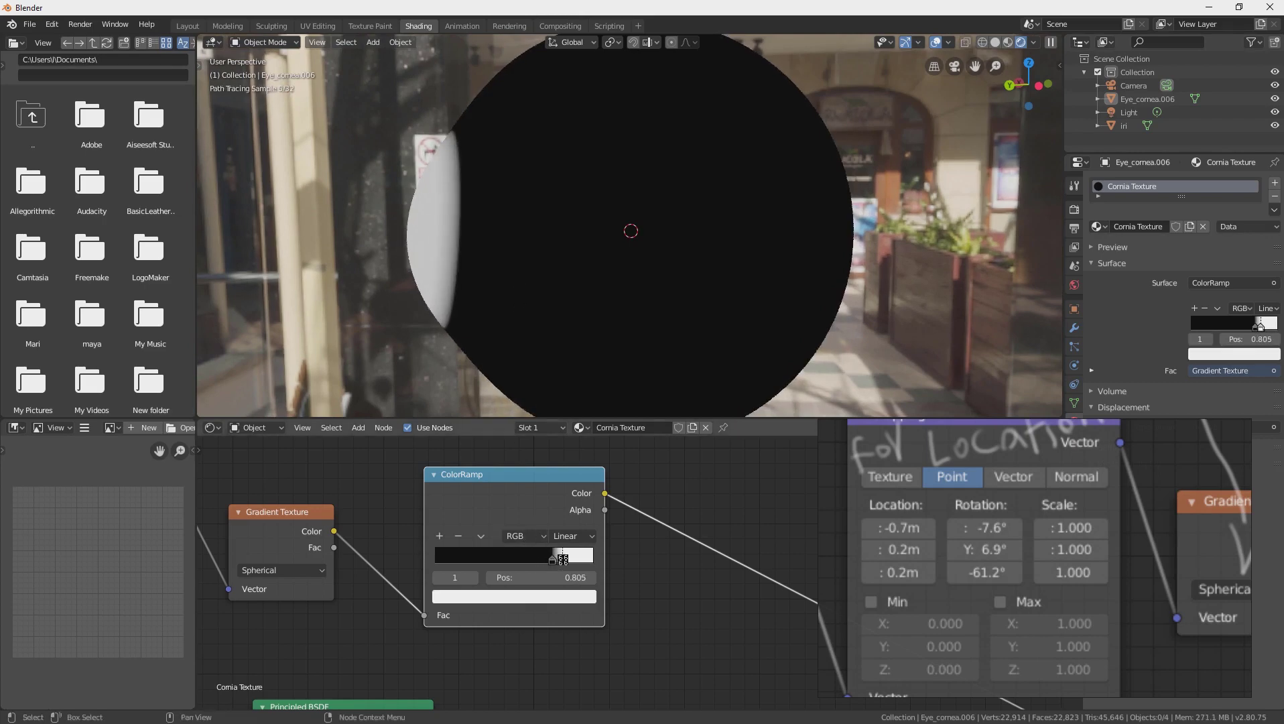
pyautogui.moveTo(563, 560); pyautogui.dragTo(565, 560)
pyautogui.moveTo(628, 357); pyautogui.dragTo(545, 367, button='middle')
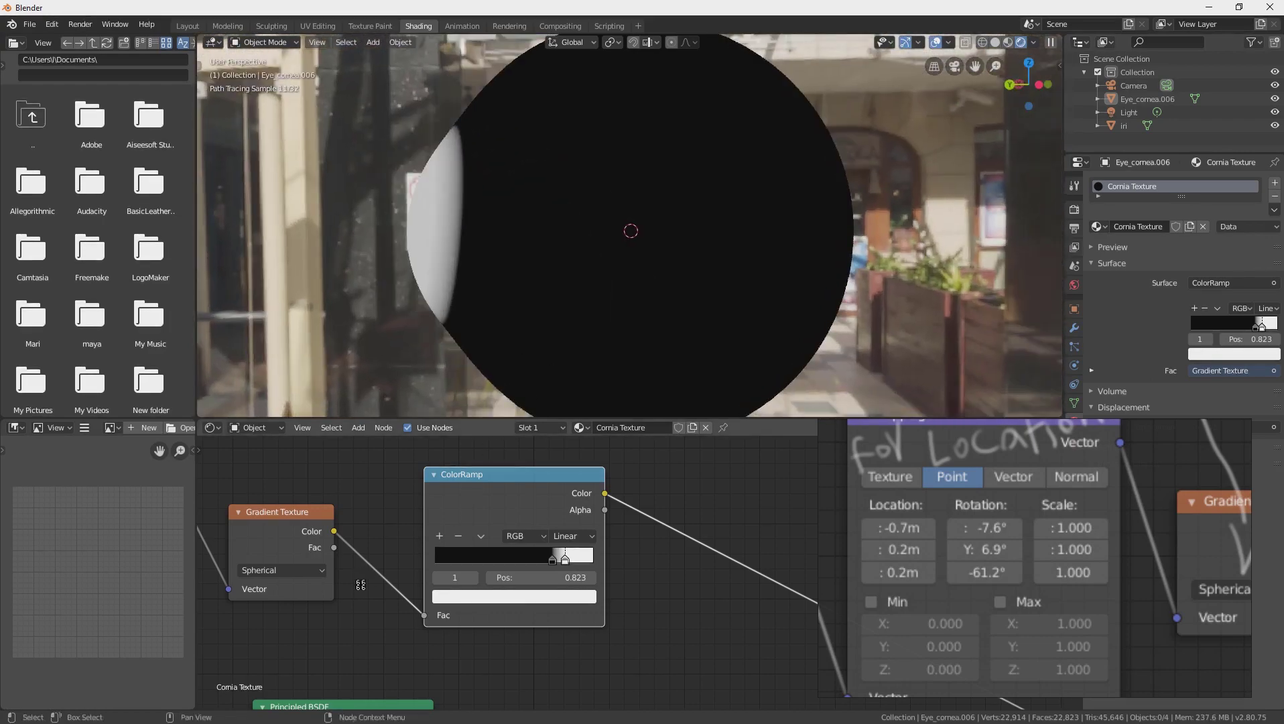
pyautogui.moveTo(443, 620); pyautogui.dragTo(671, 634, button='middle')
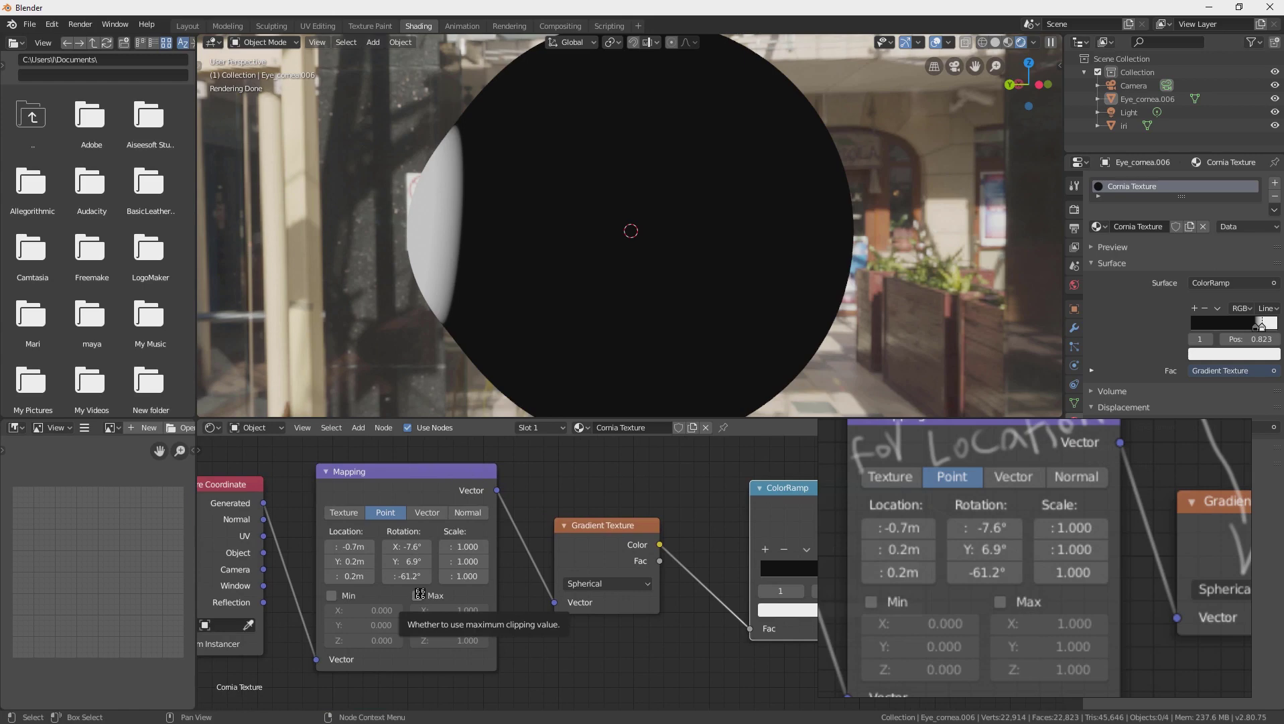
# - Enlarge the white mask area by moving the ColorRamp's white stop to about 0.741
pyautogui.moveTo(771, 148); pyautogui.dragTo(881, 154, button='middle')
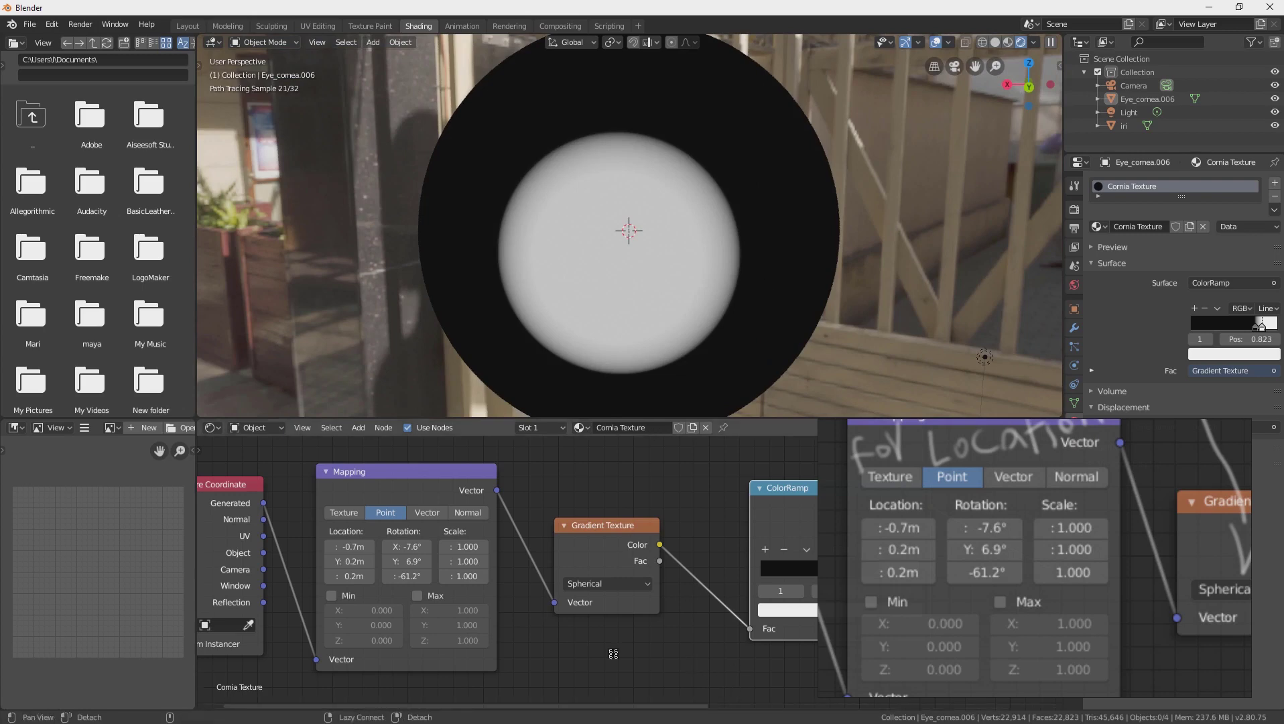
pyautogui.moveTo(713, 642); pyautogui.dragTo(460, 633, button='middle')
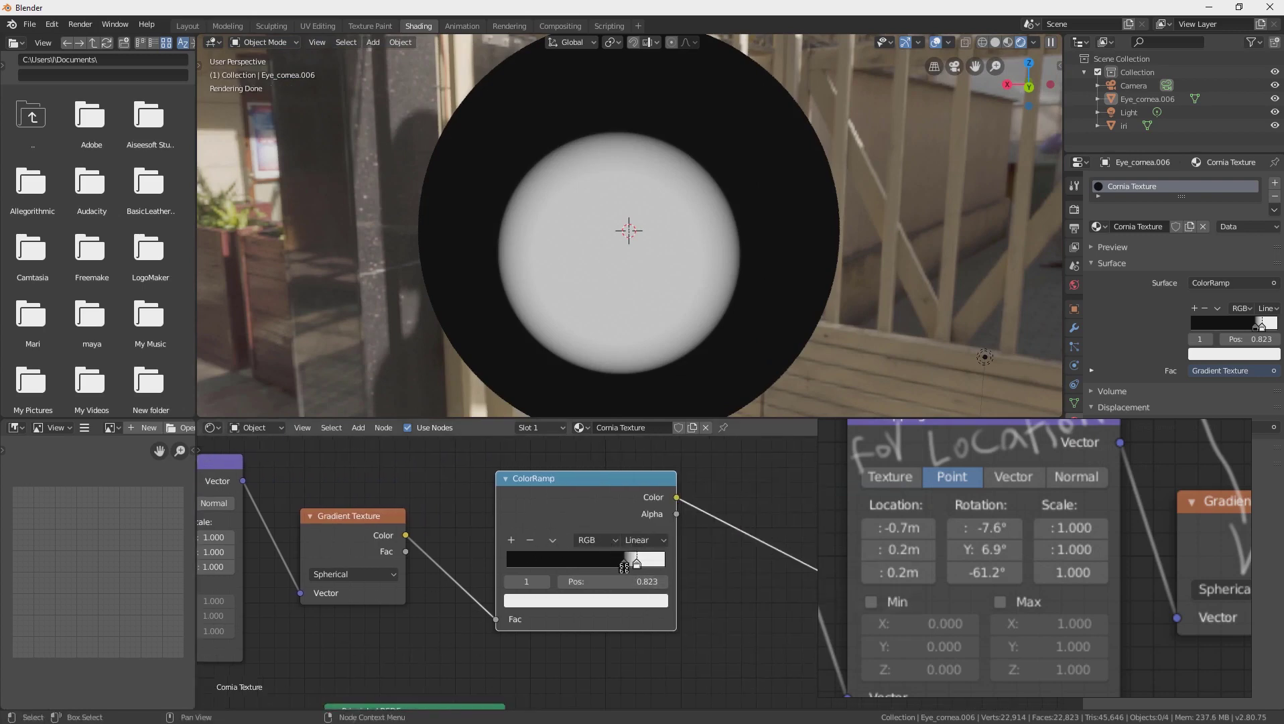
pyautogui.moveTo(624, 567); pyautogui.dragTo(608, 566)
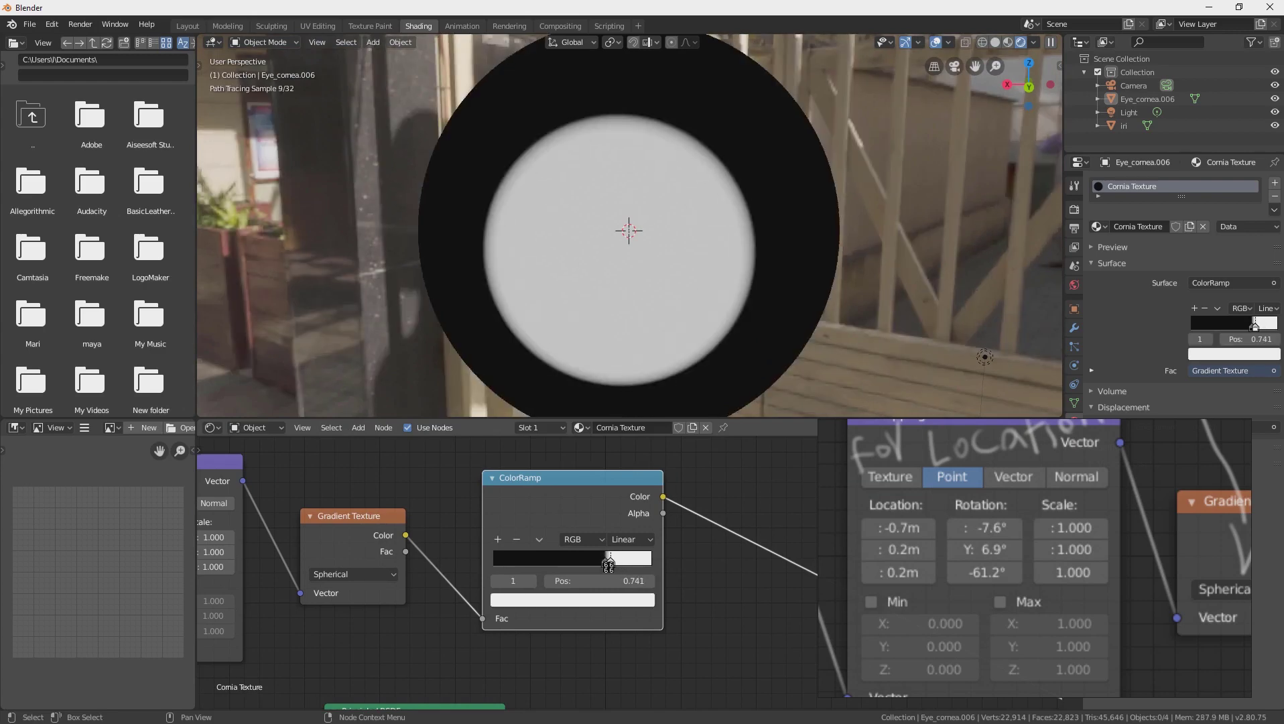
pyautogui.scroll(-2, 624, 581)
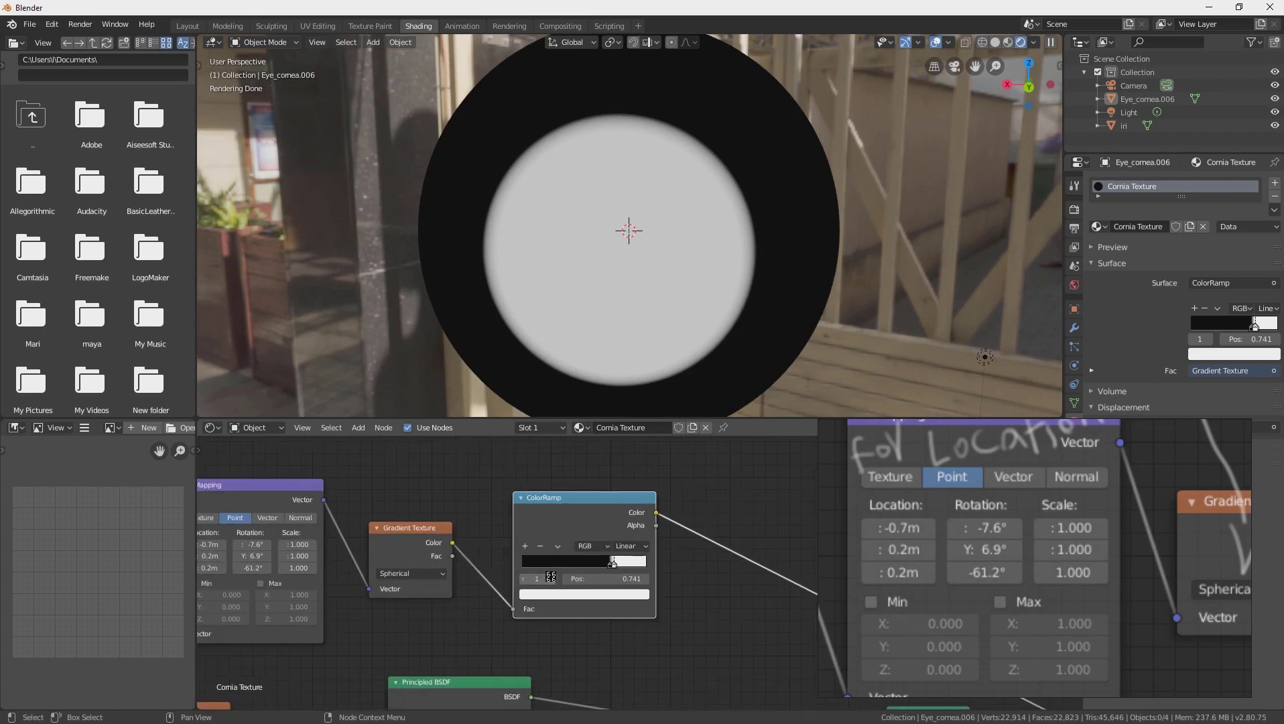
pyautogui.keyDown('ctrl'); pyautogui.hscroll(-5, 560, 524); pyautogui.keyUp('ctrl')
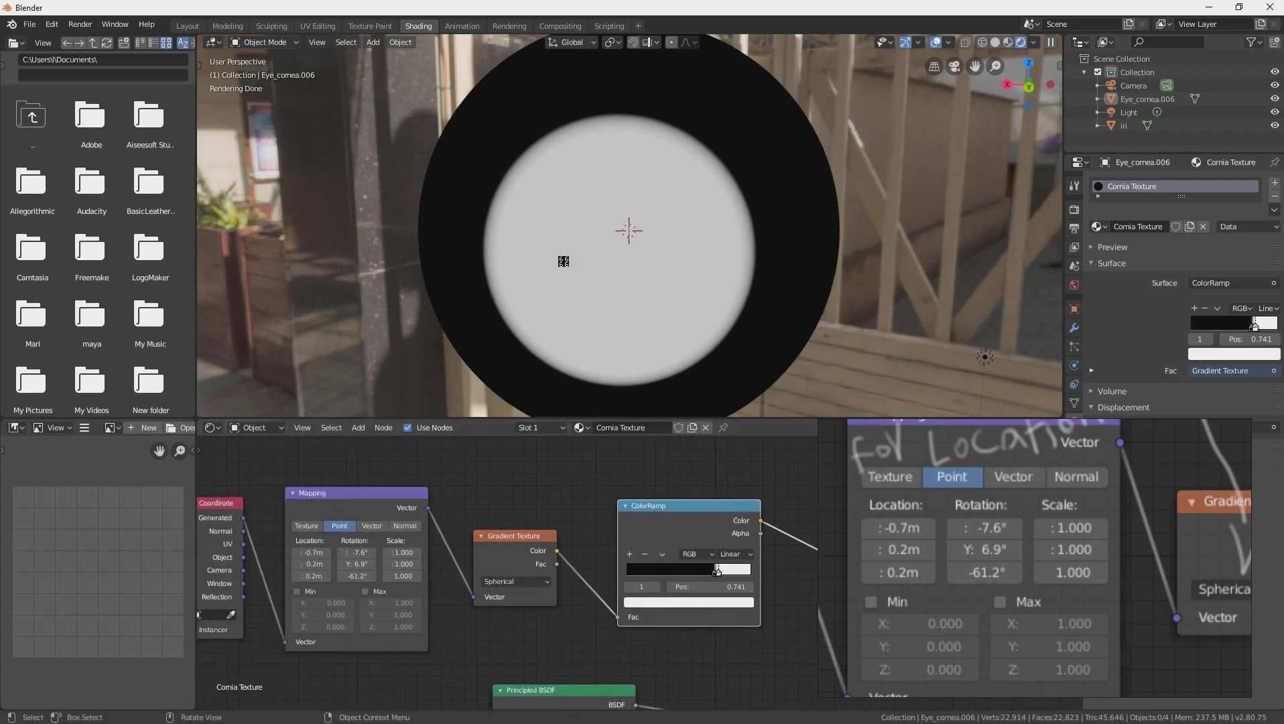
pyautogui.moveTo(565, 266); pyautogui.dragTo(630, 295, button='middle')
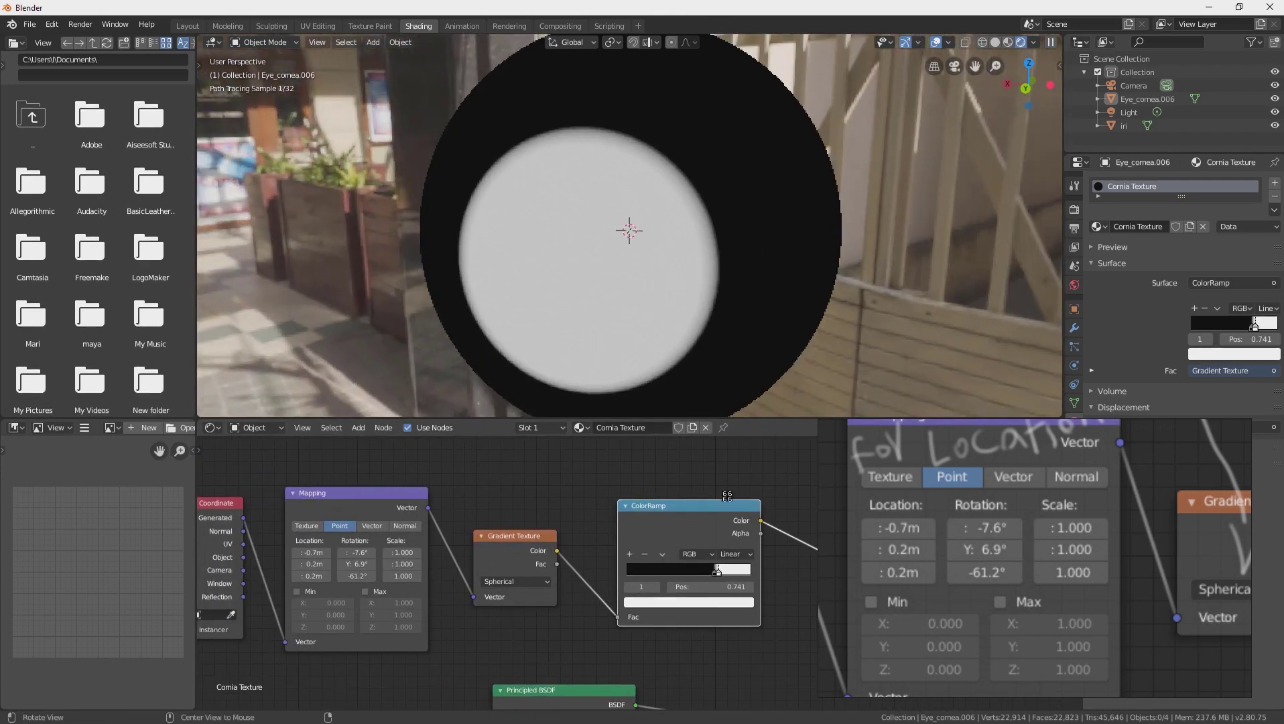
# - Connect the ColorRamp's Color to the Mix Shader's Fac and the Mix Shader's output to the Material Output's Surface
pyautogui.moveTo(771, 550); pyautogui.dragTo(549, 524, button='middle')
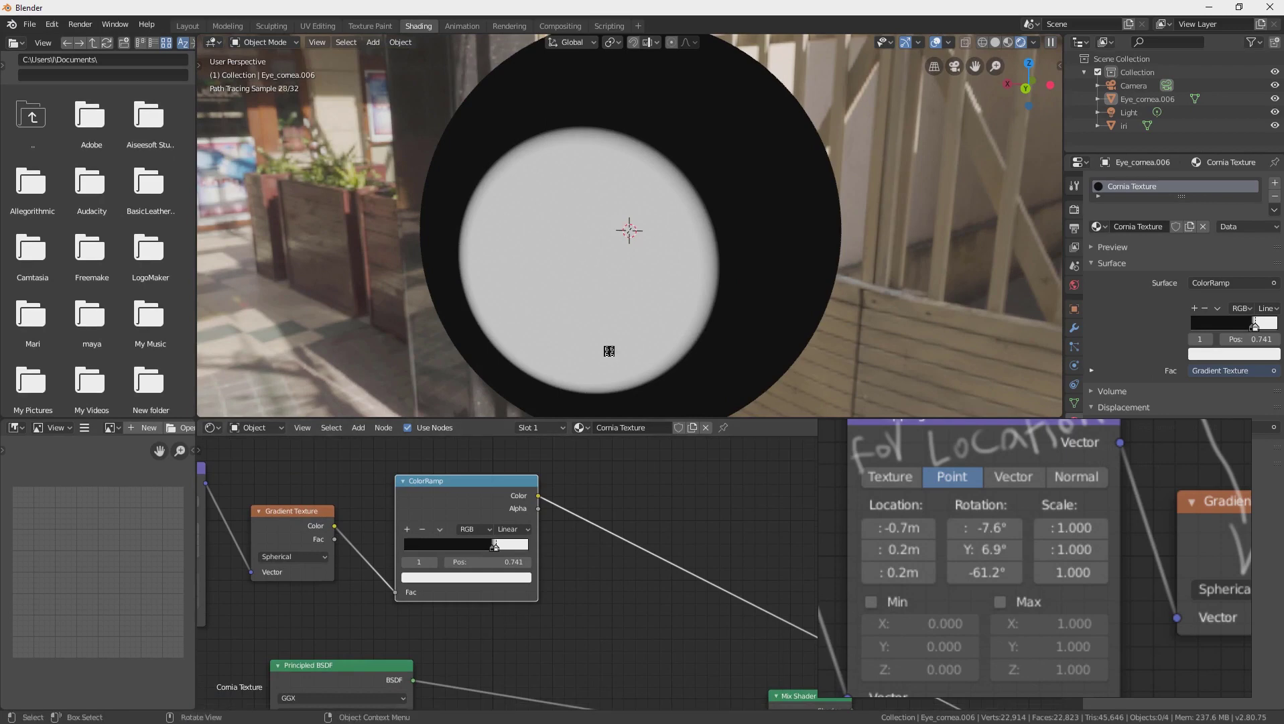
pyautogui.scroll(-3, 677, 622)
pyautogui.moveTo(723, 539); pyautogui.dragTo(593, 652, button='middle')
pyautogui.moveTo(399, 484); pyautogui.dragTo(391, 482, button='middle')
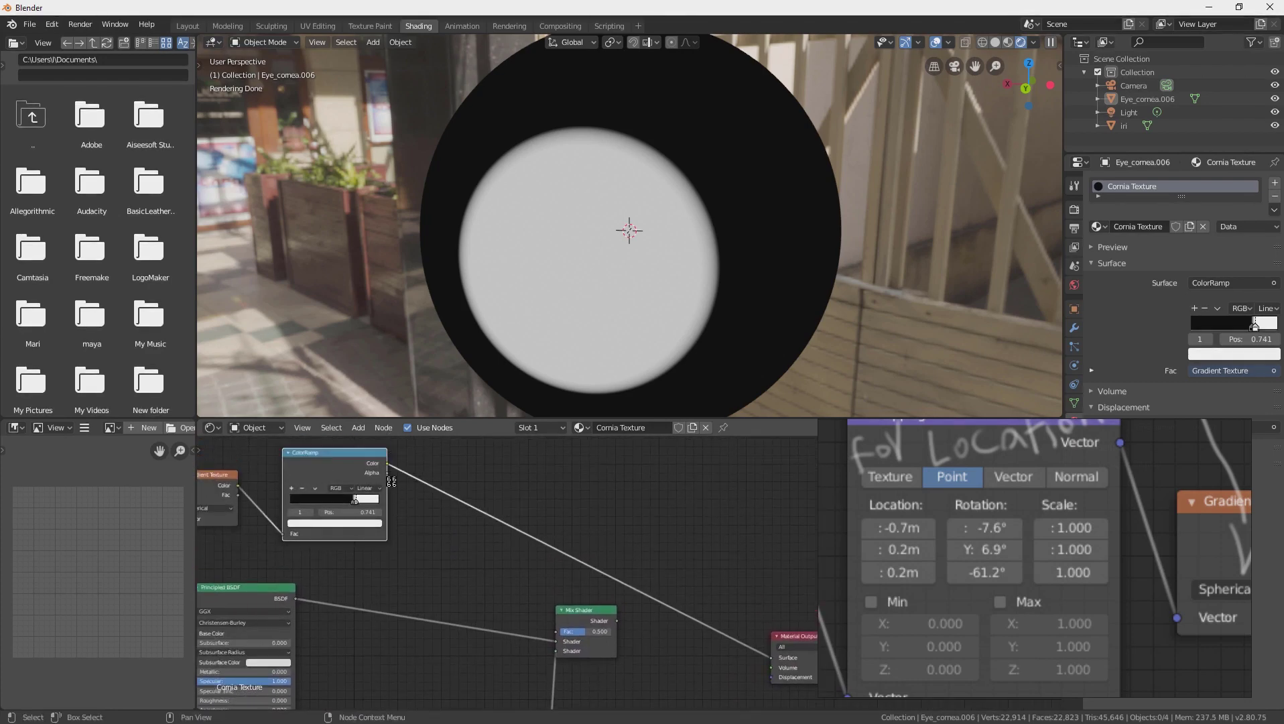
pyautogui.moveTo(391, 468); pyautogui.dragTo(556, 631)
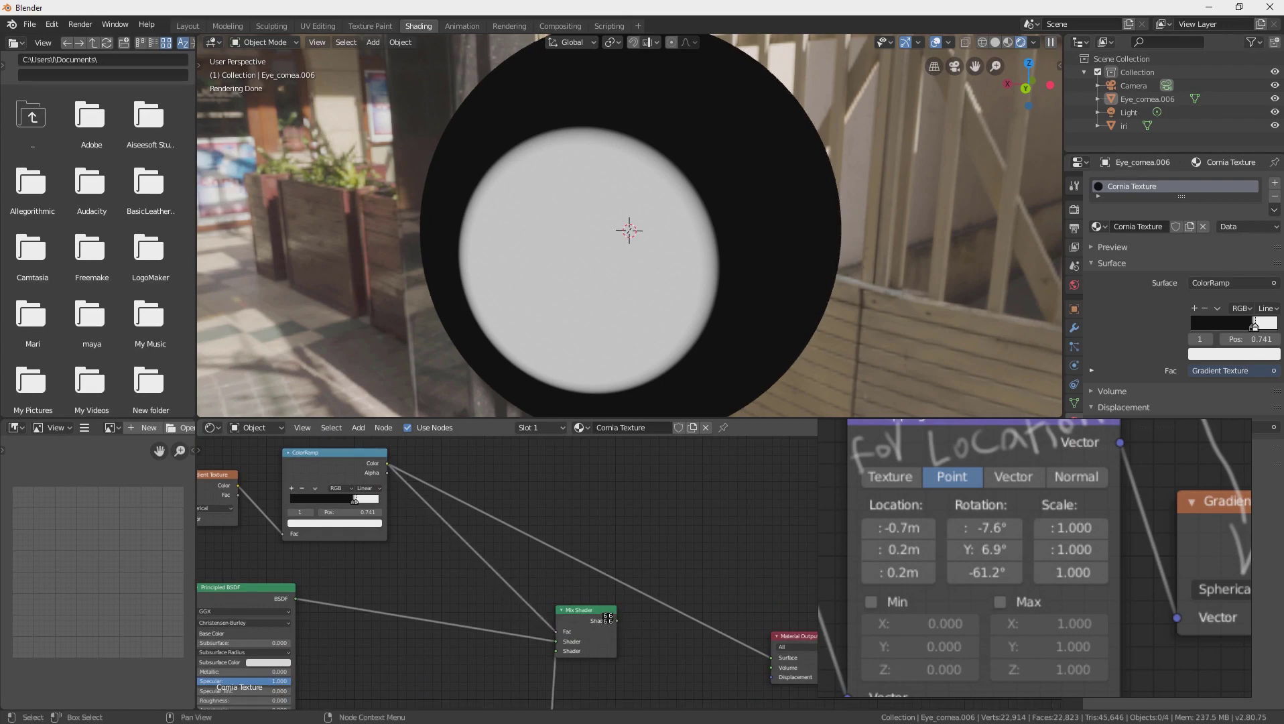
pyautogui.moveTo(614, 618); pyautogui.dragTo(772, 658)
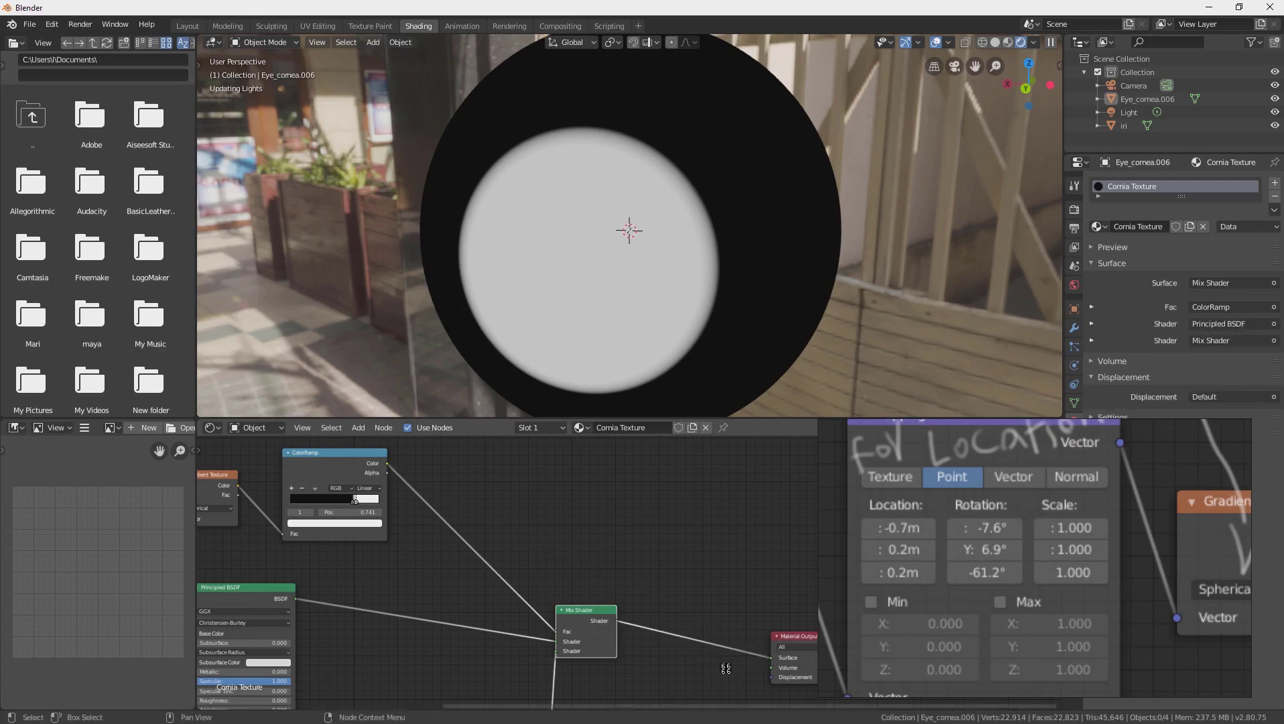
pyautogui.moveTo(659, 648); pyautogui.dragTo(712, 592, button='middle')
pyautogui.moveTo(660, 207); pyautogui.dragTo(1107, 5, button='middle')
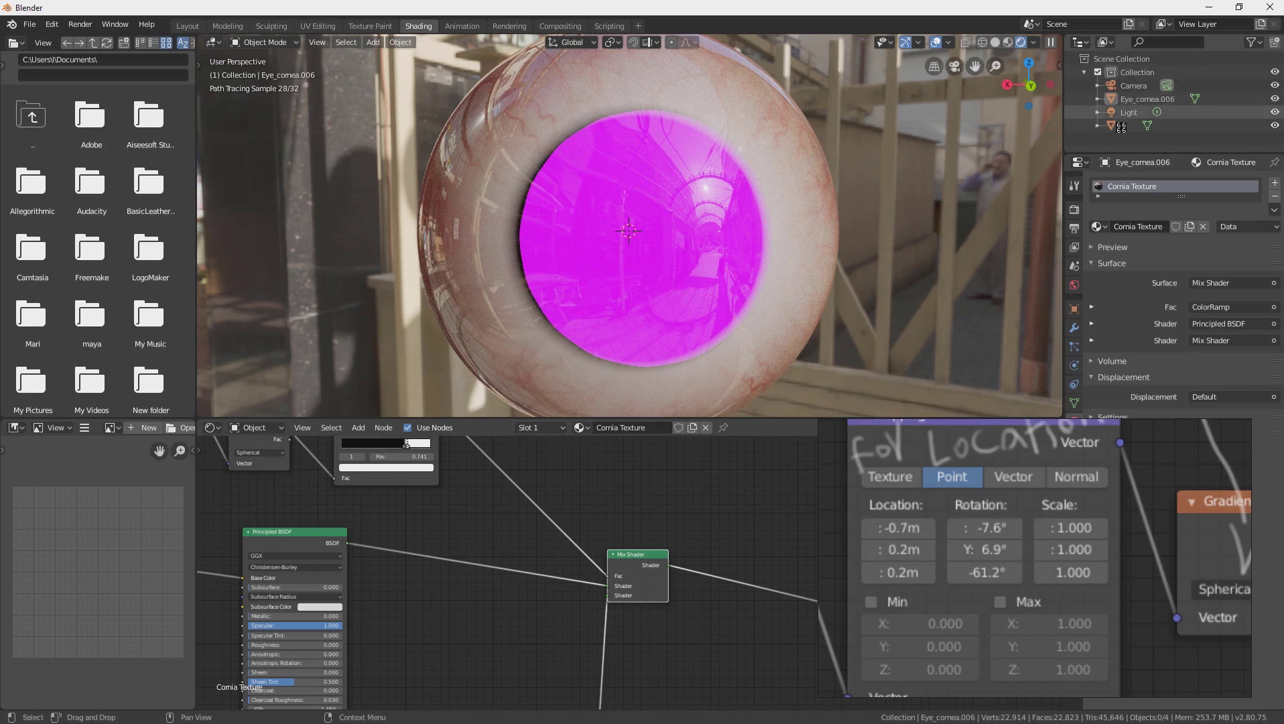
# - Create a new material on the iri object and name it iris
pyautogui.click(1121, 126)
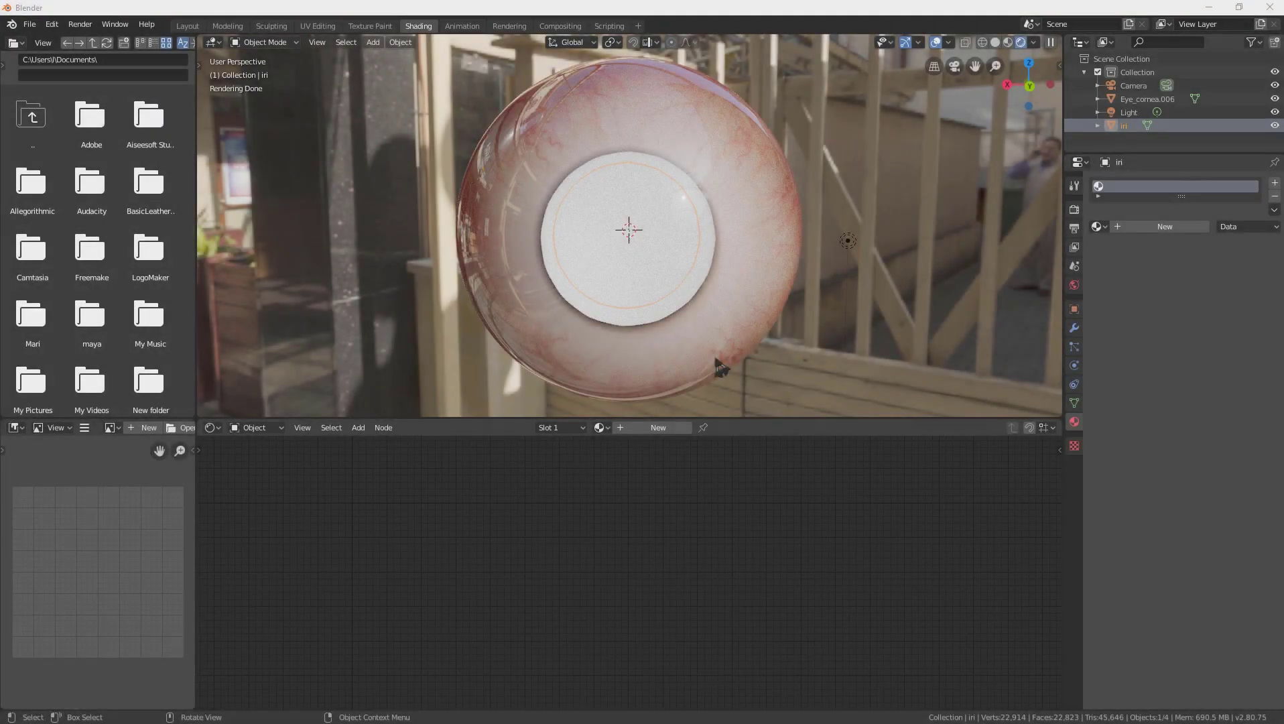
pyautogui.click(1150, 126)
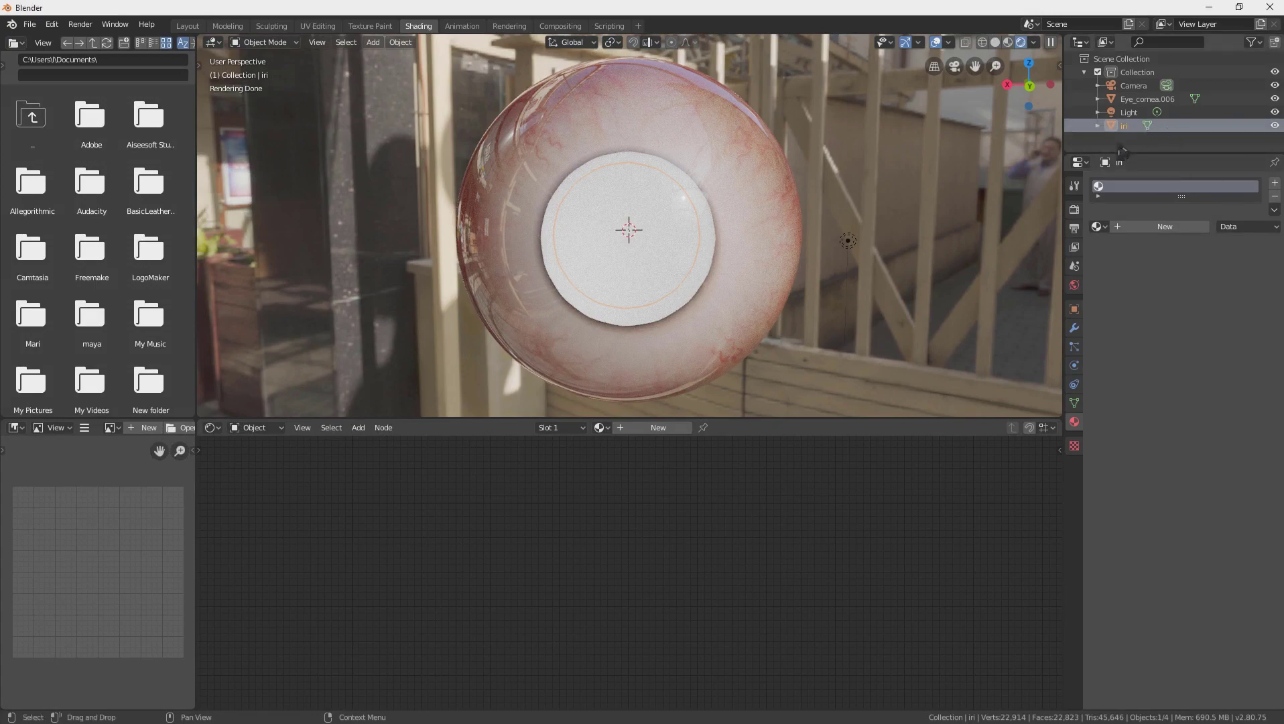
pyautogui.click(656, 429)
pyautogui.press('Home')
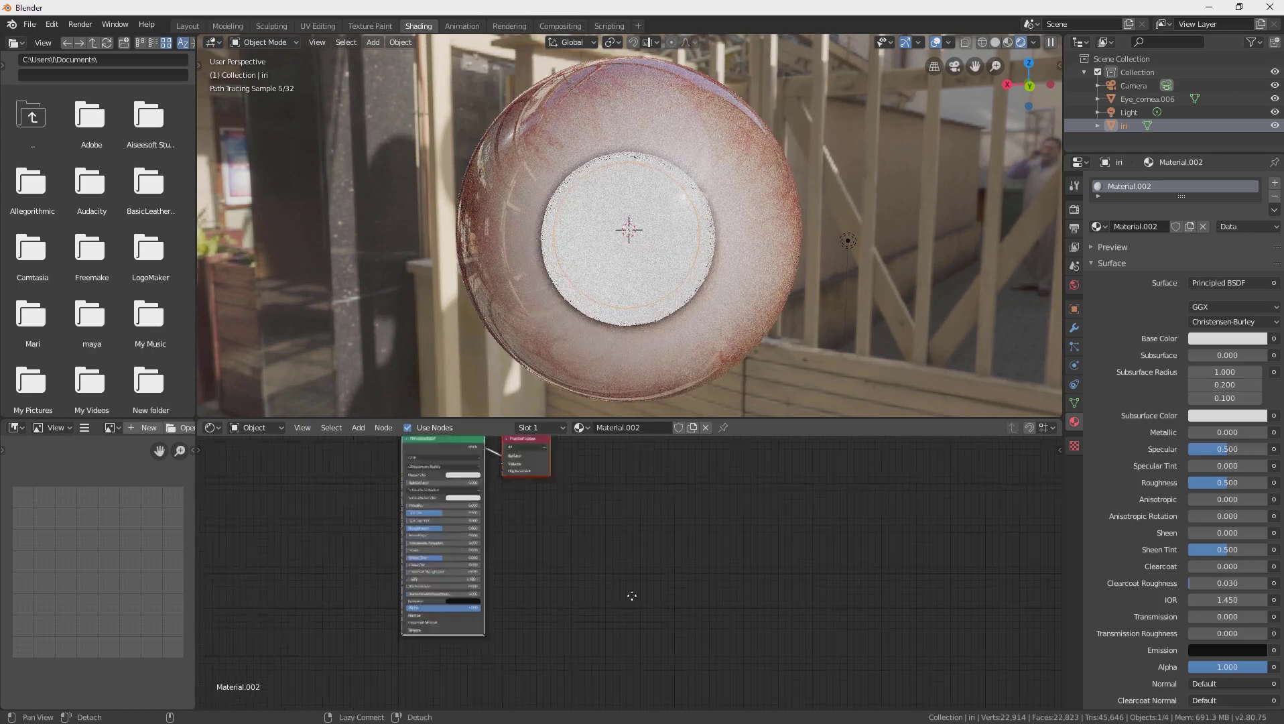
pyautogui.scroll(3, 648, 607)
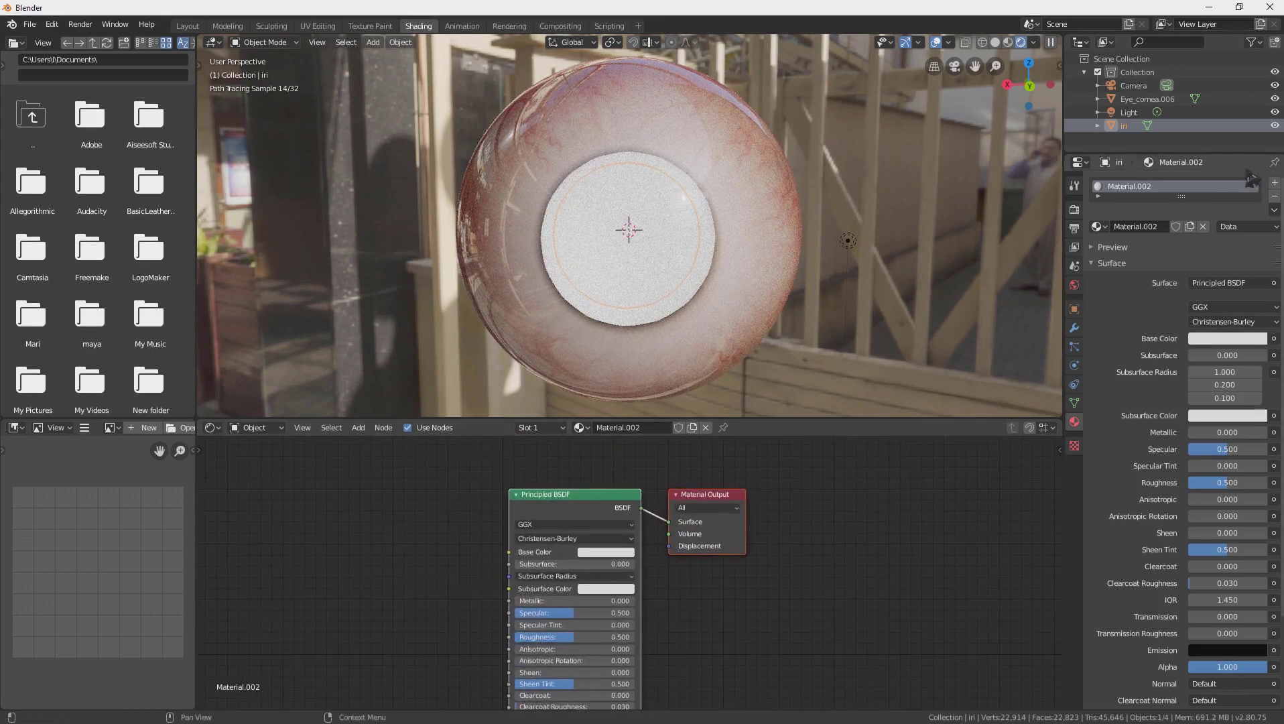
pyautogui.click(1122, 226)
pyautogui.write('iris')
pyautogui.press('Return')
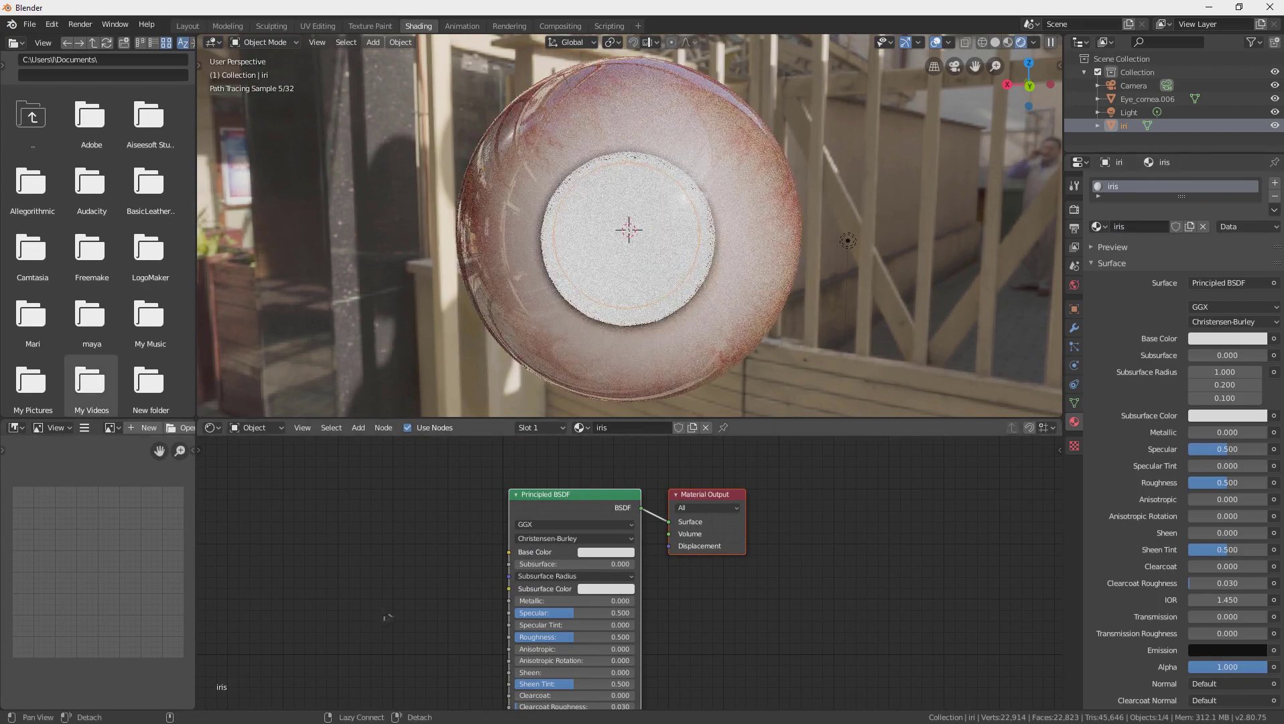
# - Add an Image Texture node and connect its Color to the Principled BSDF's Base Color
pyautogui.moveTo(413, 615); pyautogui.dragTo(659, 626, button='middle')
pyautogui.scroll(1, 599, 610)
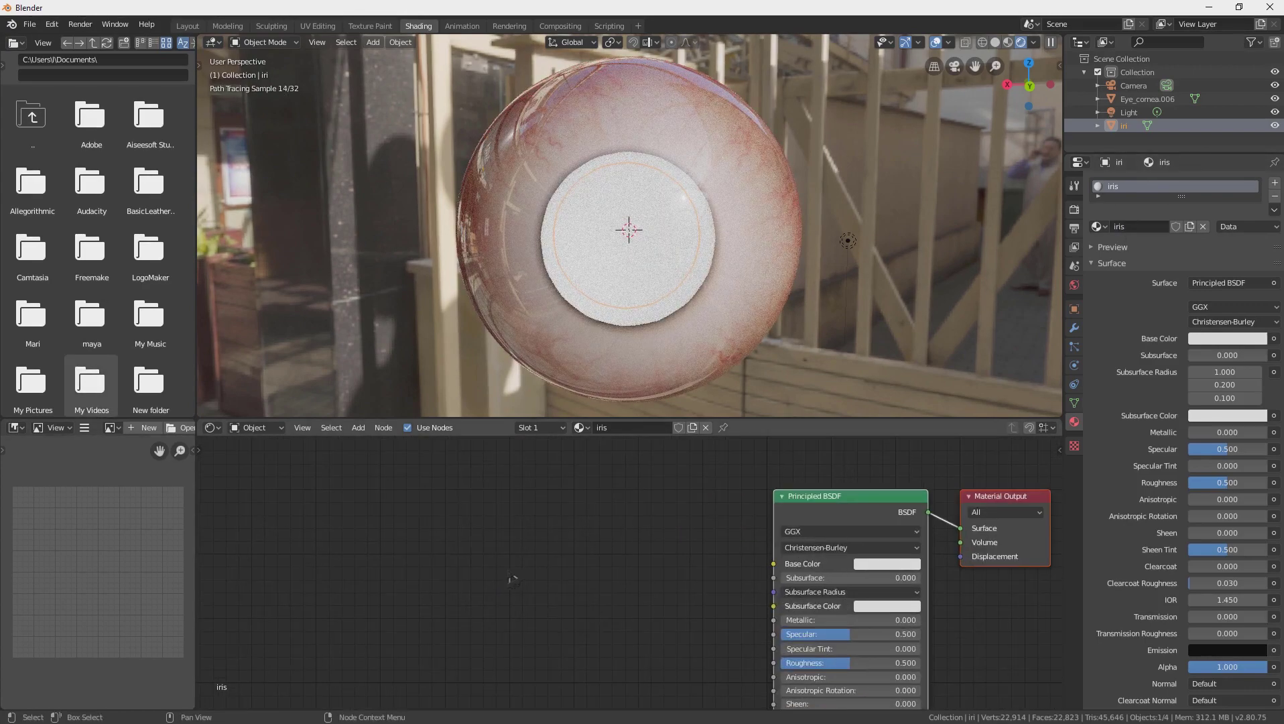
pyautogui.hotkey('shift', 'a')
pyautogui.moveTo(481, 544)
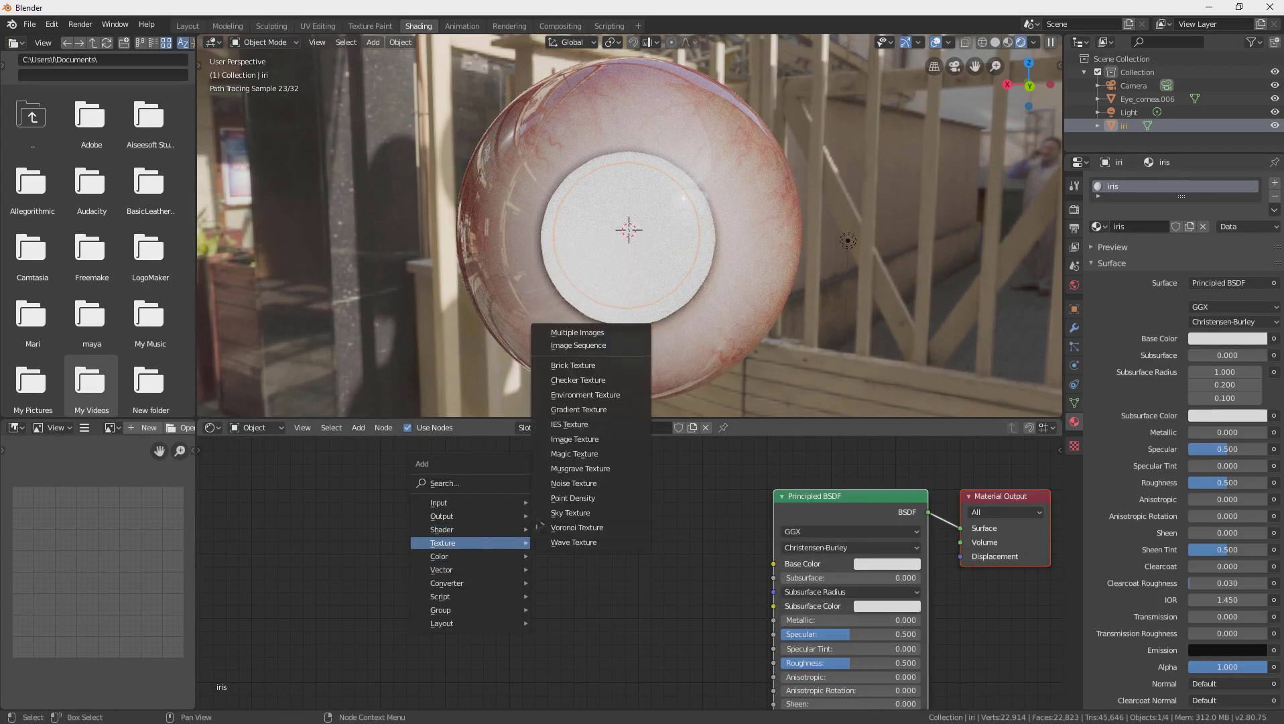
pyautogui.click(575, 439)
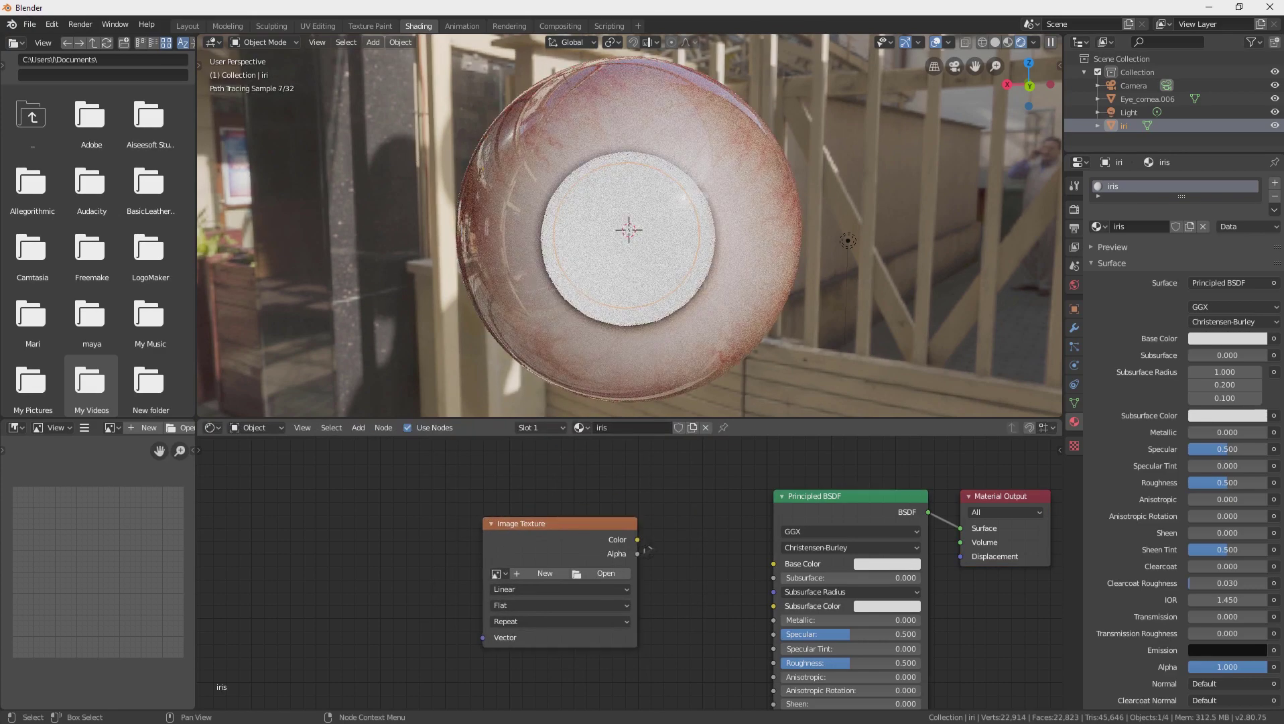
pyautogui.moveTo(777, 568); pyautogui.dragTo(776, 564)
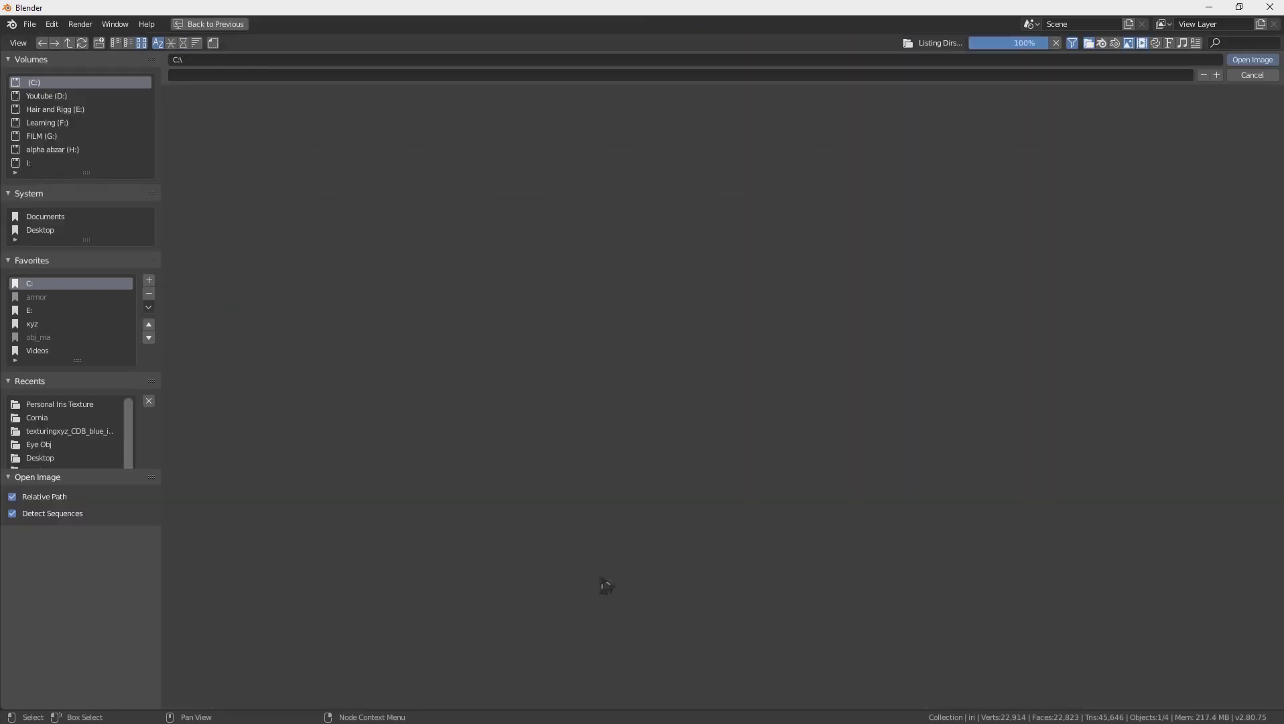
# - Load 5.png from H:\Blender Eye Tutorial\Personal Iris Texture into the Image Texture node
pyautogui.click(606, 573)
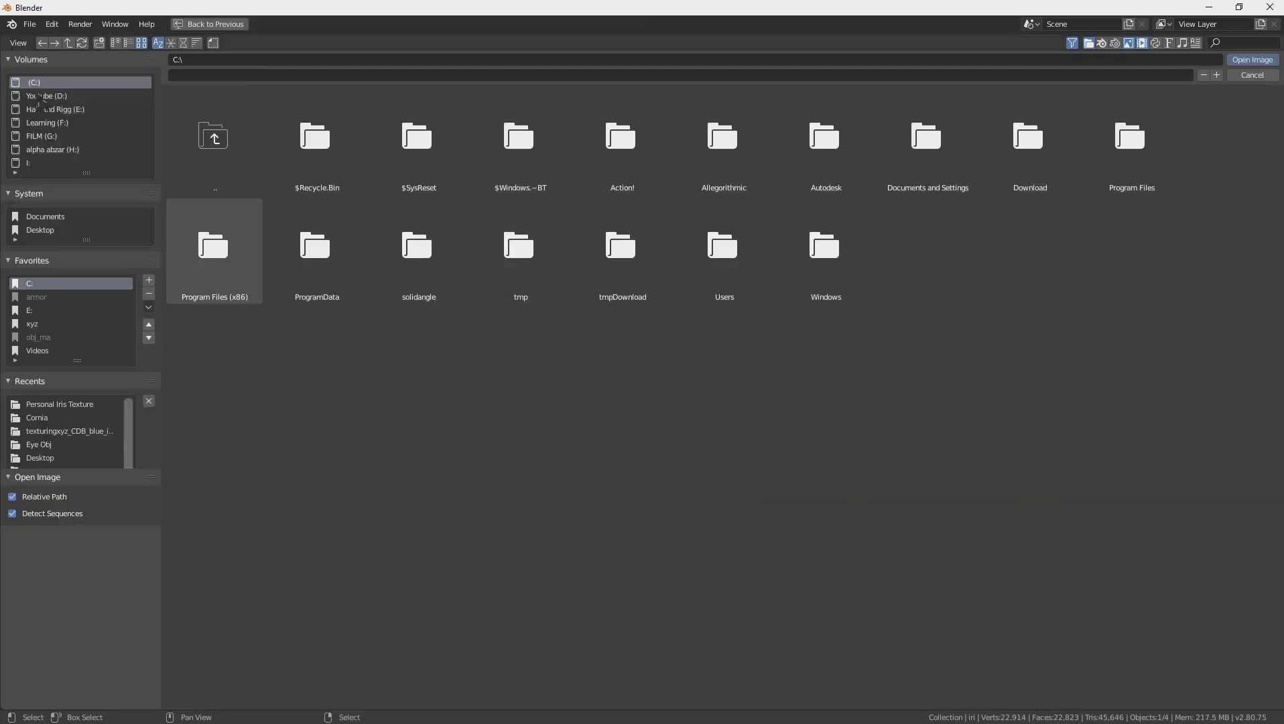
pyautogui.click(52, 149)
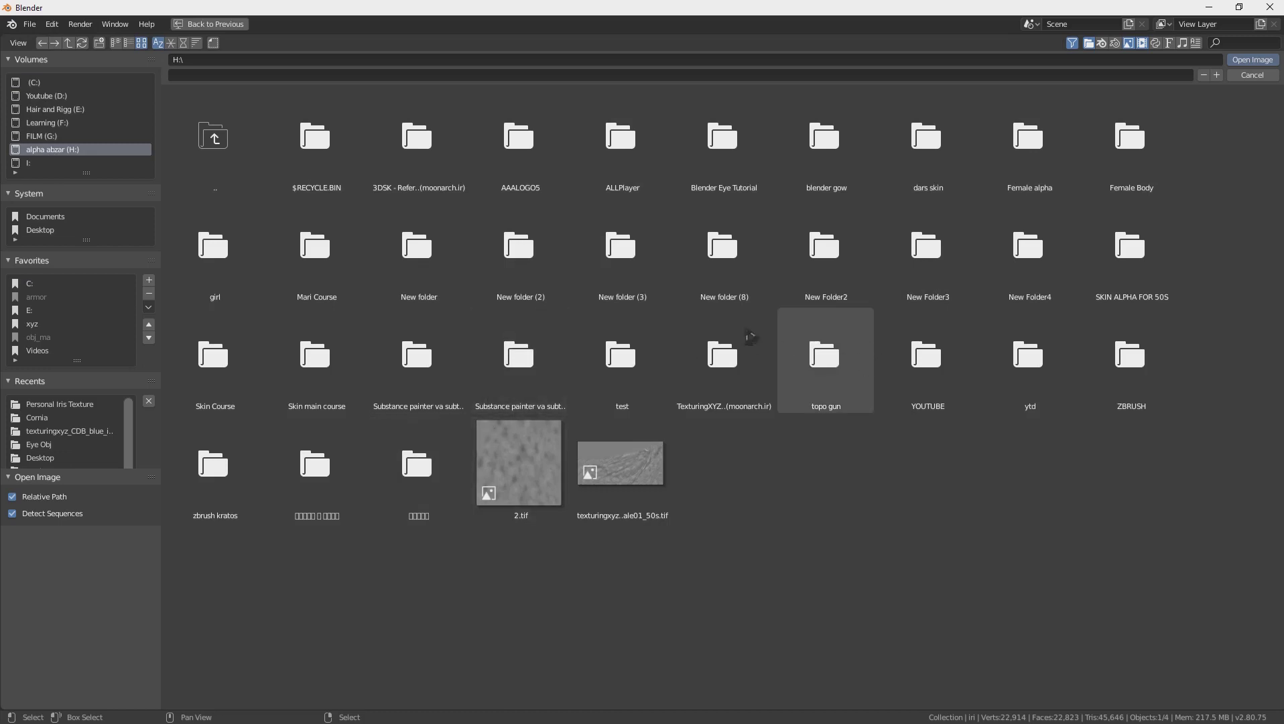
pyautogui.doubleClick(720, 160)
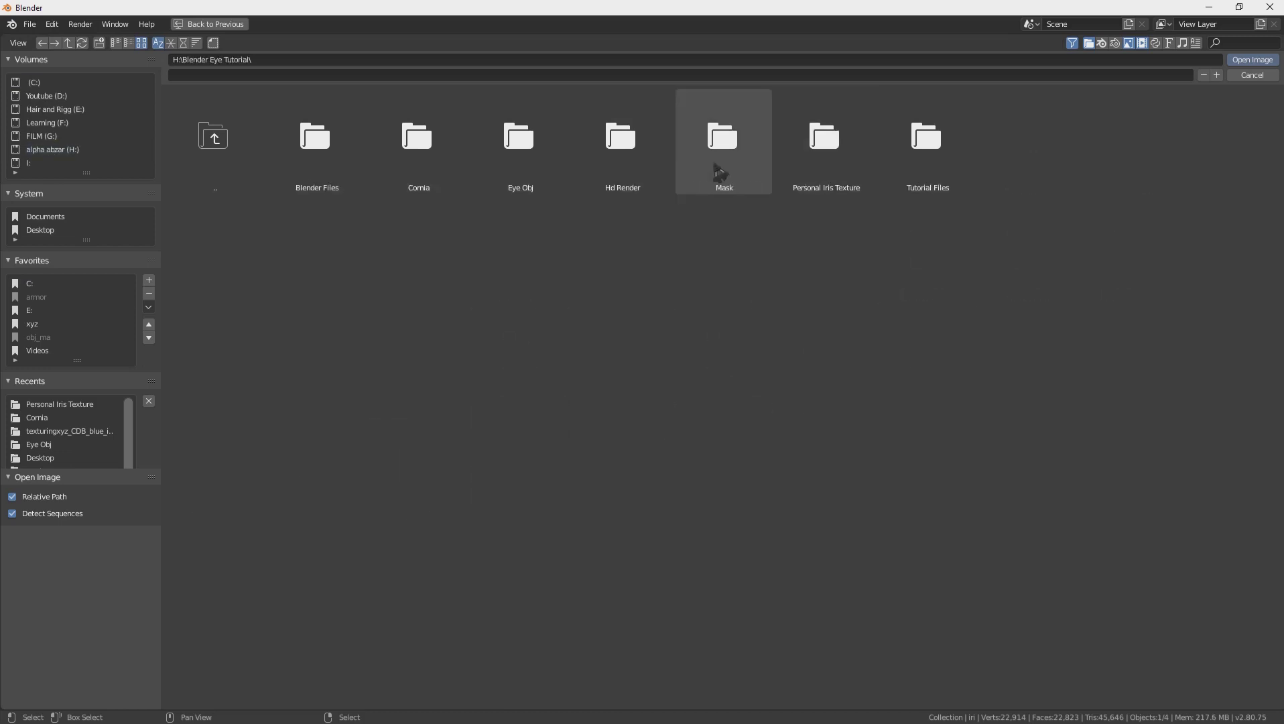
pyautogui.doubleClick(827, 170)
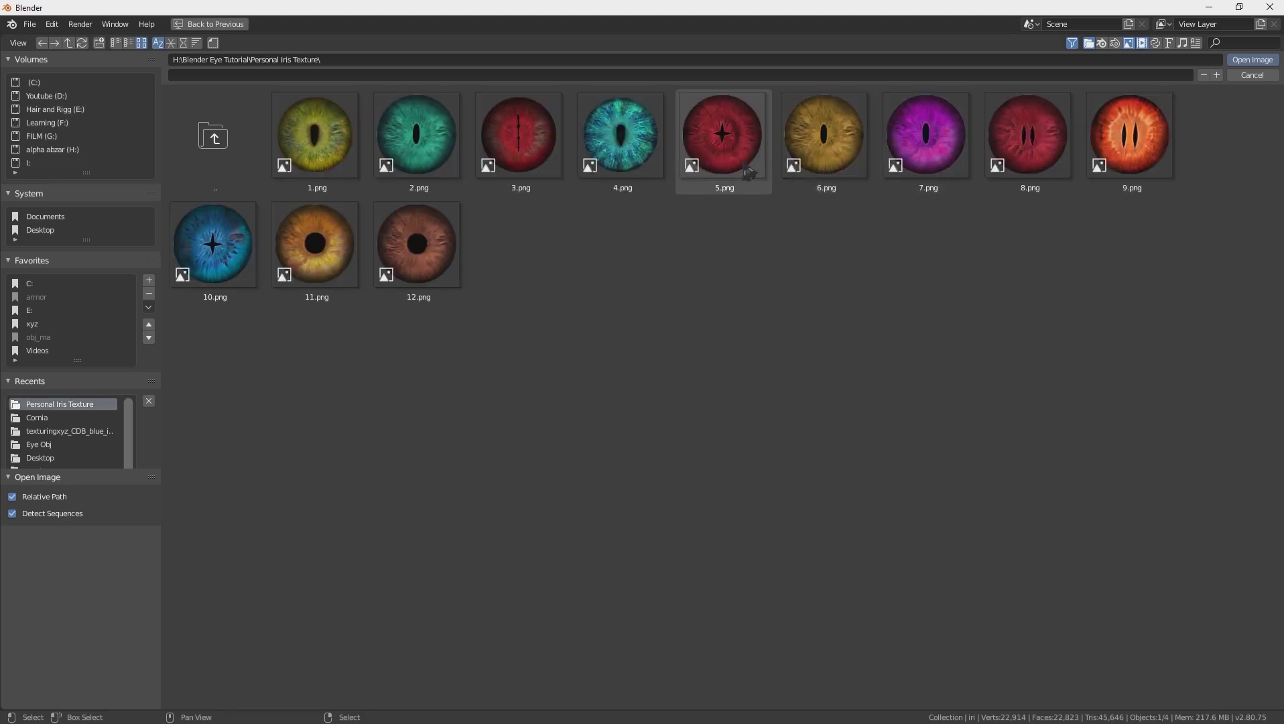
pyautogui.click(724, 137)
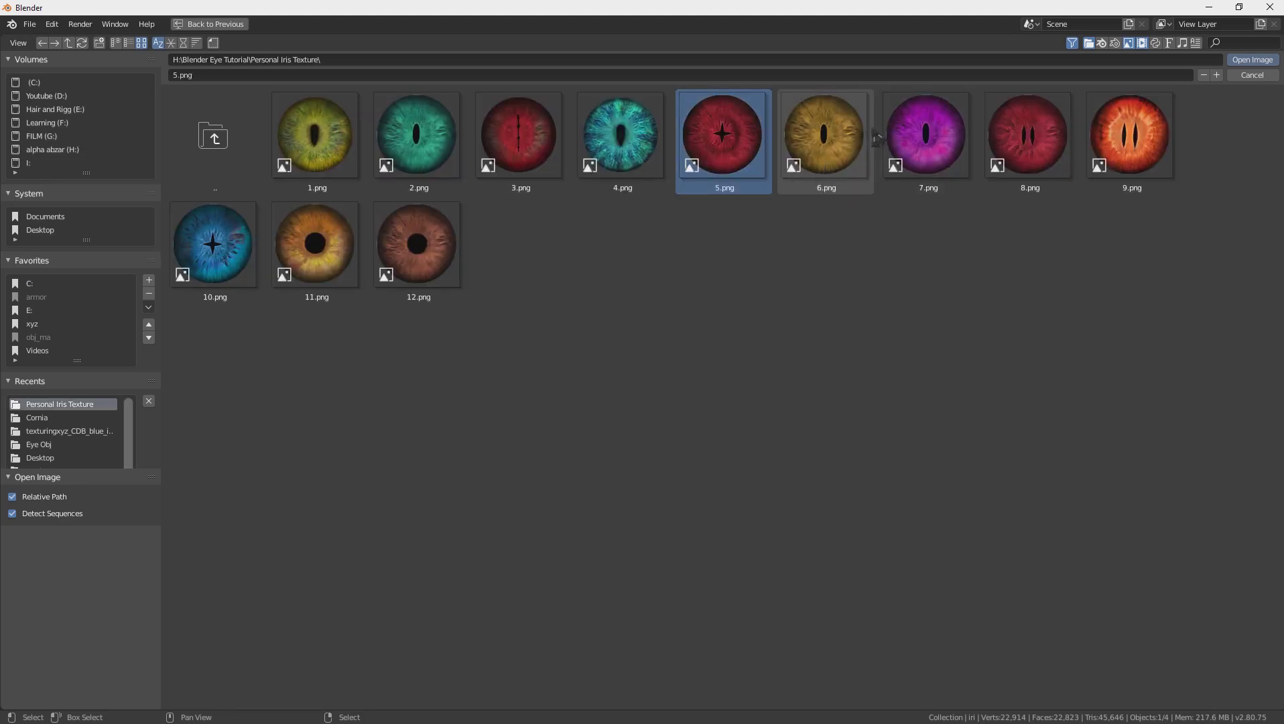
pyautogui.click(1240, 61)
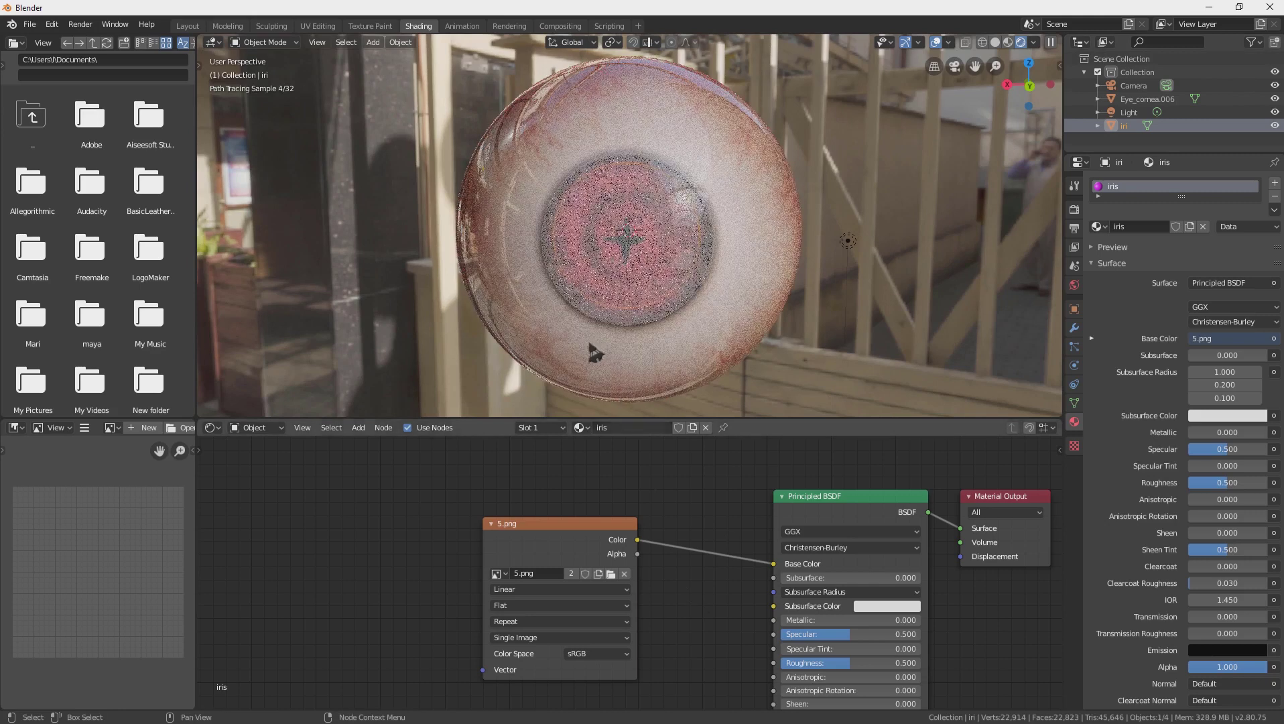
# - Set the iris material's Specular to 0 and Roughness to 1 on the Principled BSDF
pyautogui.scroll(2, 733, 612)
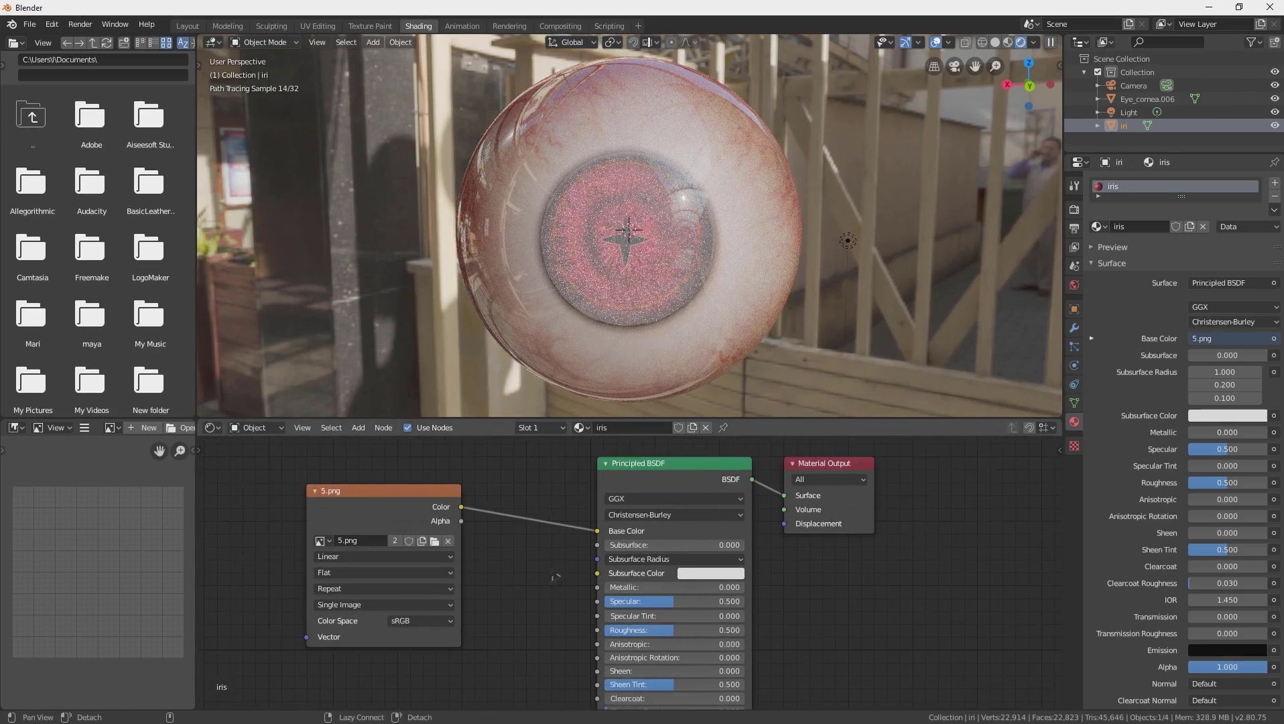
pyautogui.moveTo(526, 580); pyautogui.dragTo(560, 579, button='middle')
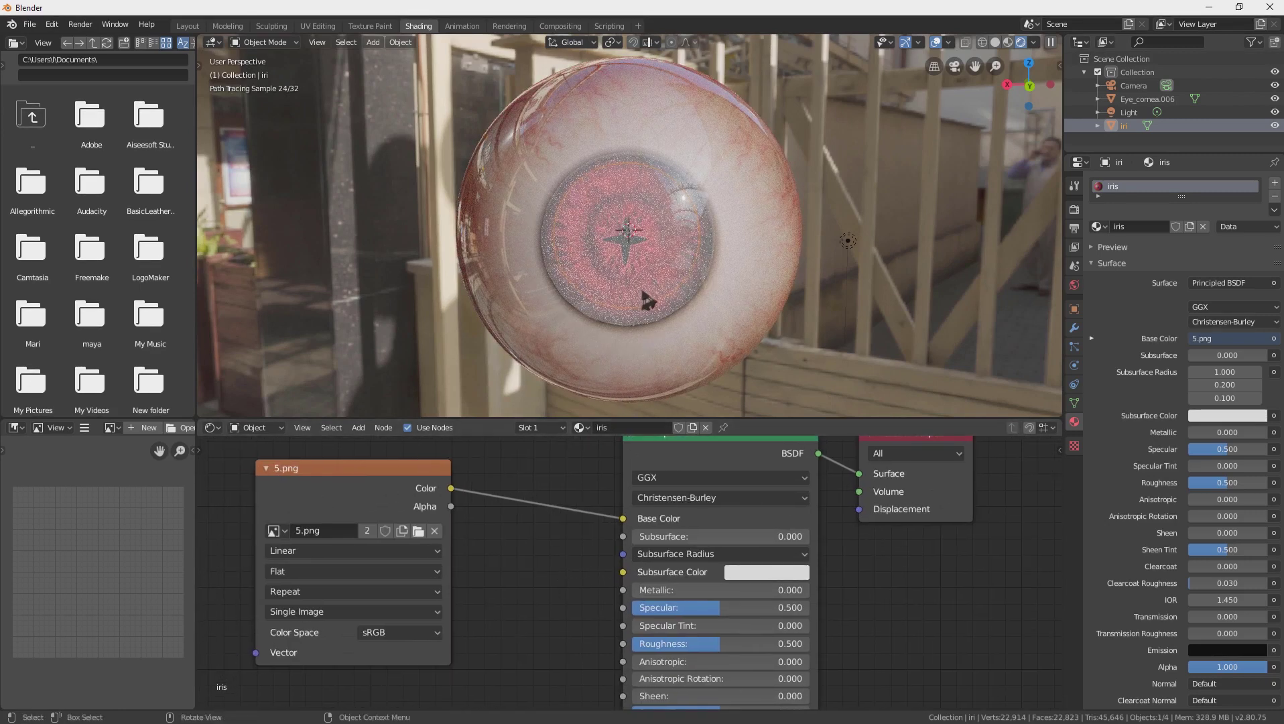
pyautogui.moveTo(677, 556); pyautogui.dragTo(683, 525, button='middle')
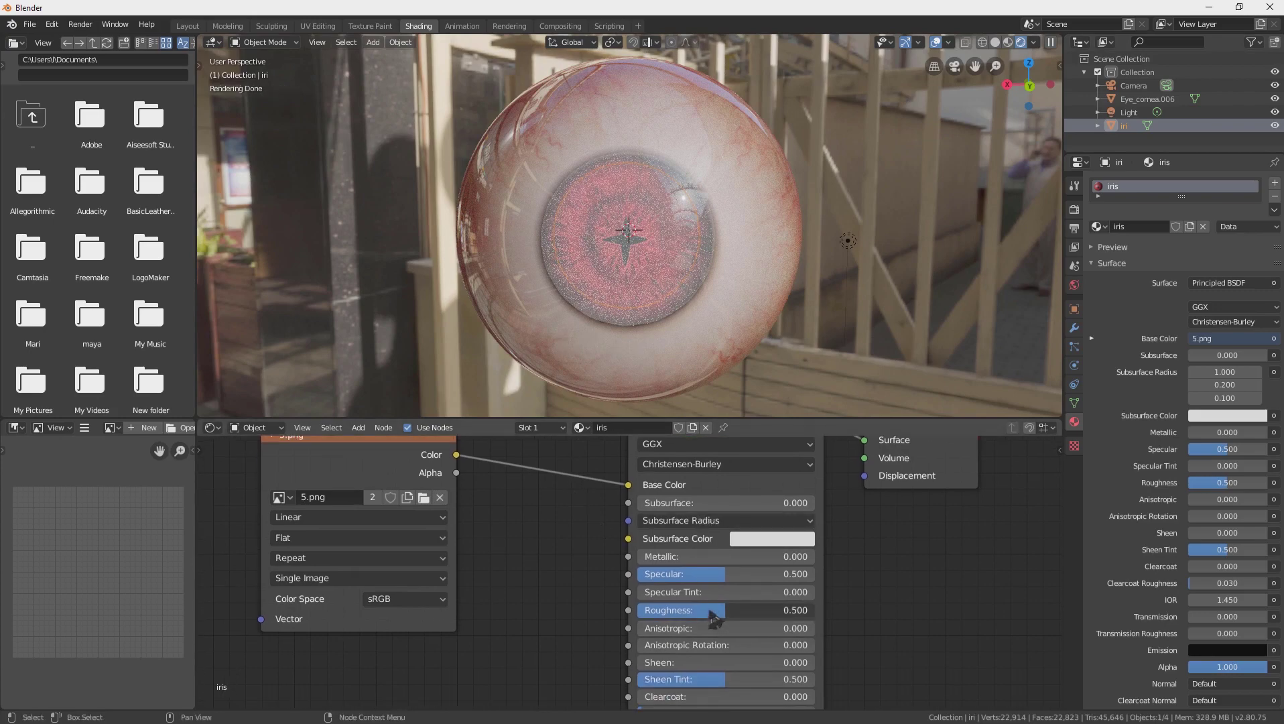
pyautogui.moveTo(716, 576); pyautogui.dragTo(634, 577)
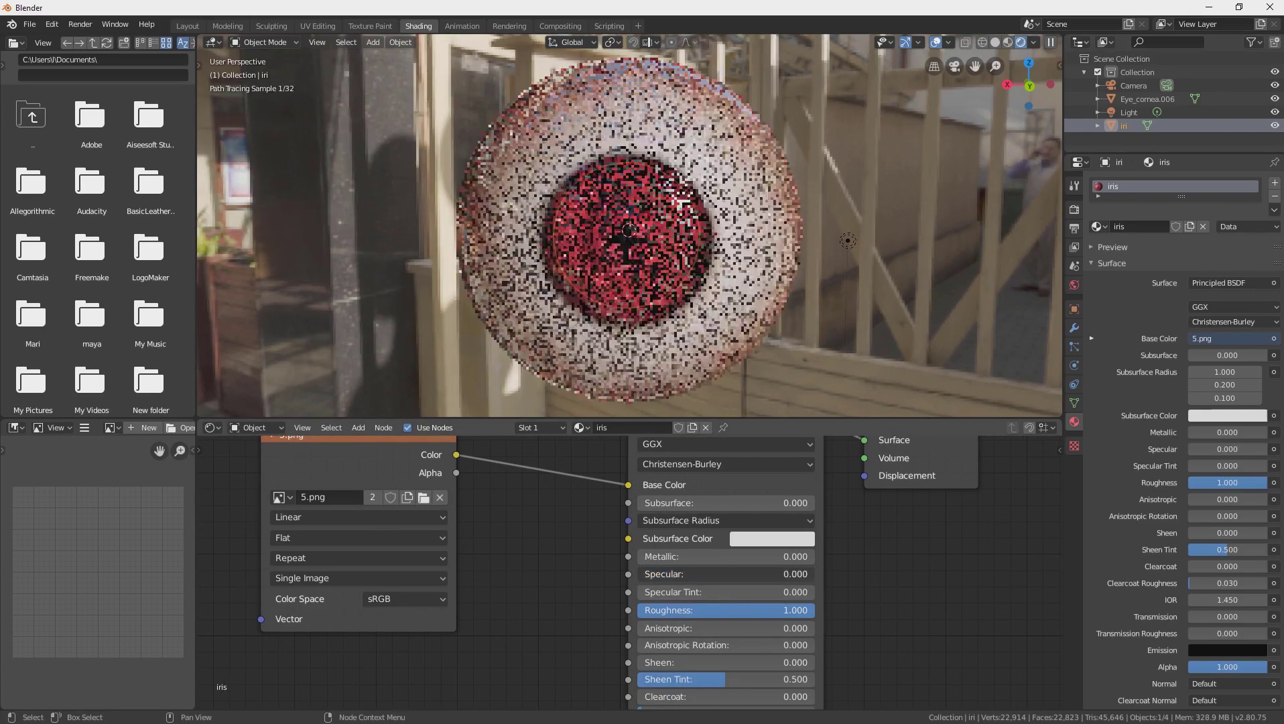
pyautogui.moveTo(544, 558); pyautogui.dragTo(721, 592, button='middle')
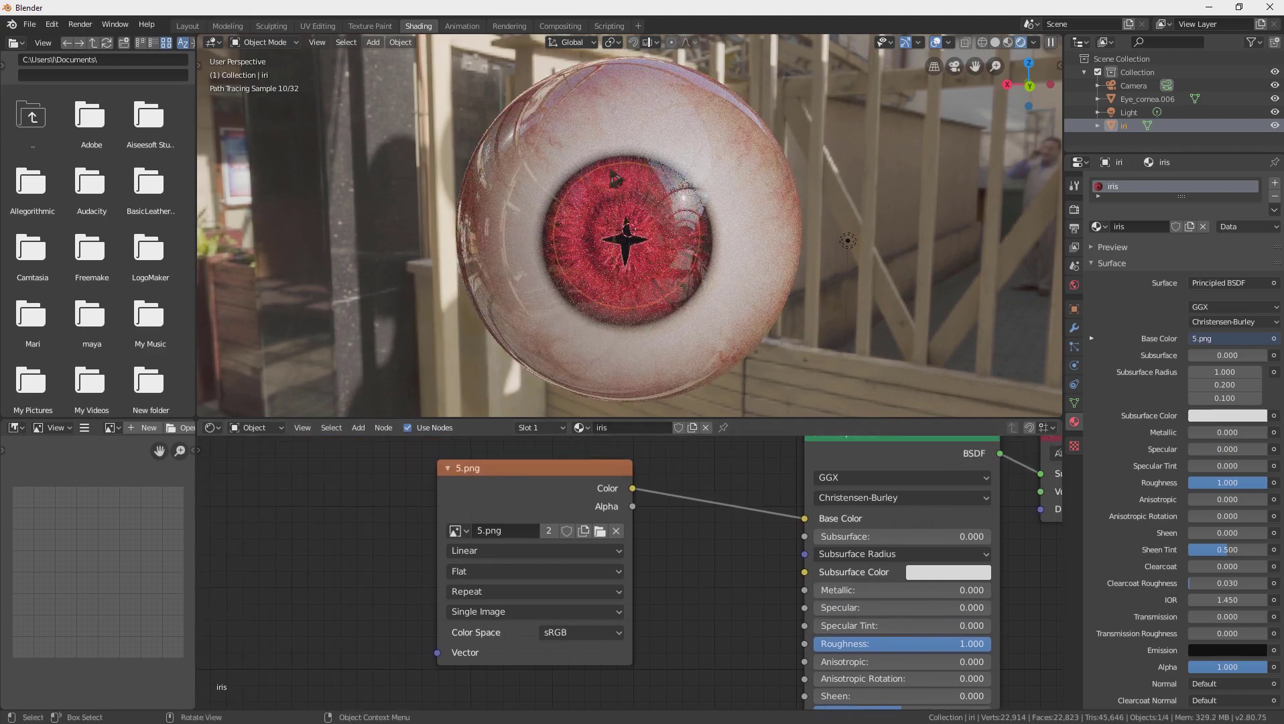
# - Scale the iri object up slightly, by a factor of about 1.06, to fit it behind the cornea
pyautogui.scroll(3, 687, 268)
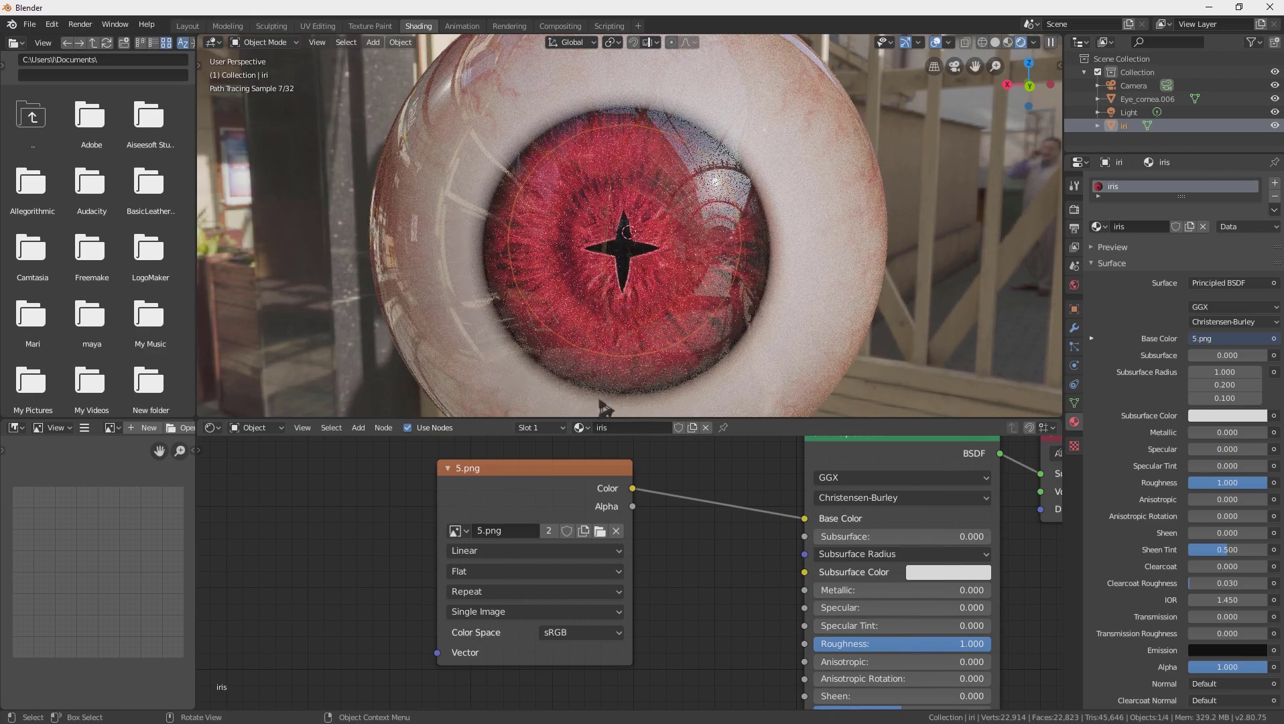
pyautogui.click(1130, 112)
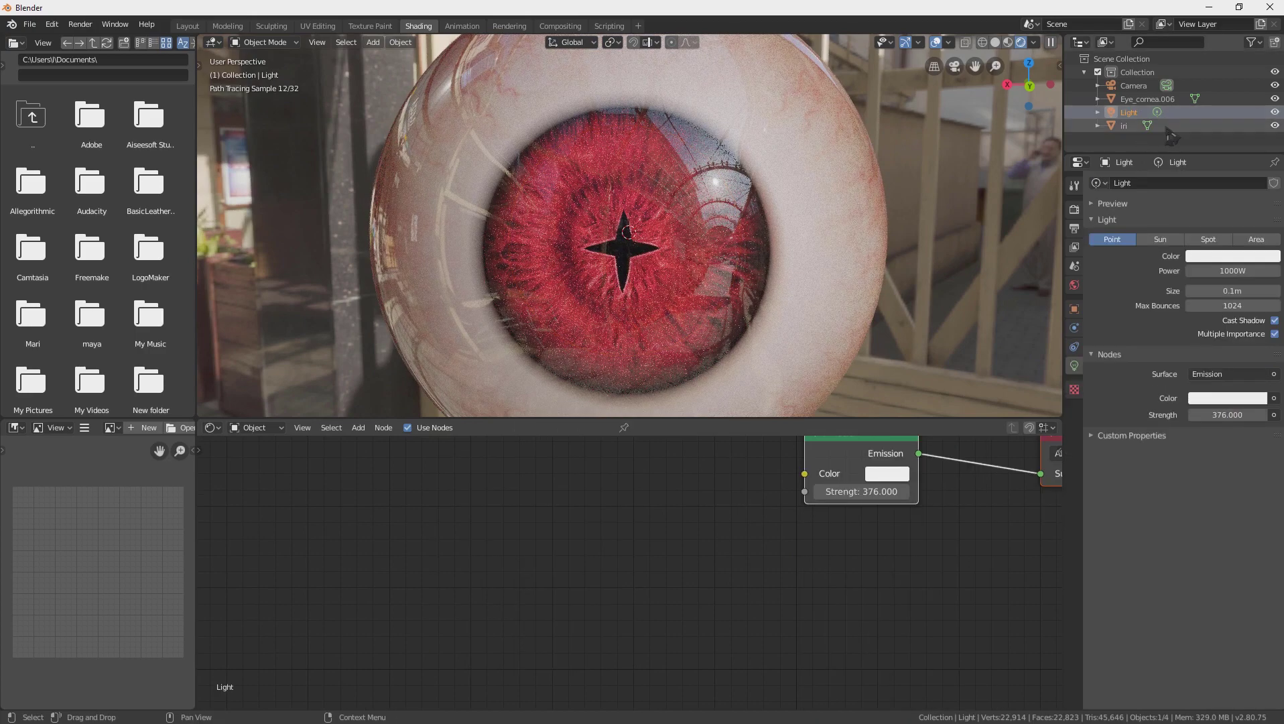
pyautogui.click(539, 230)
pyautogui.press('s')
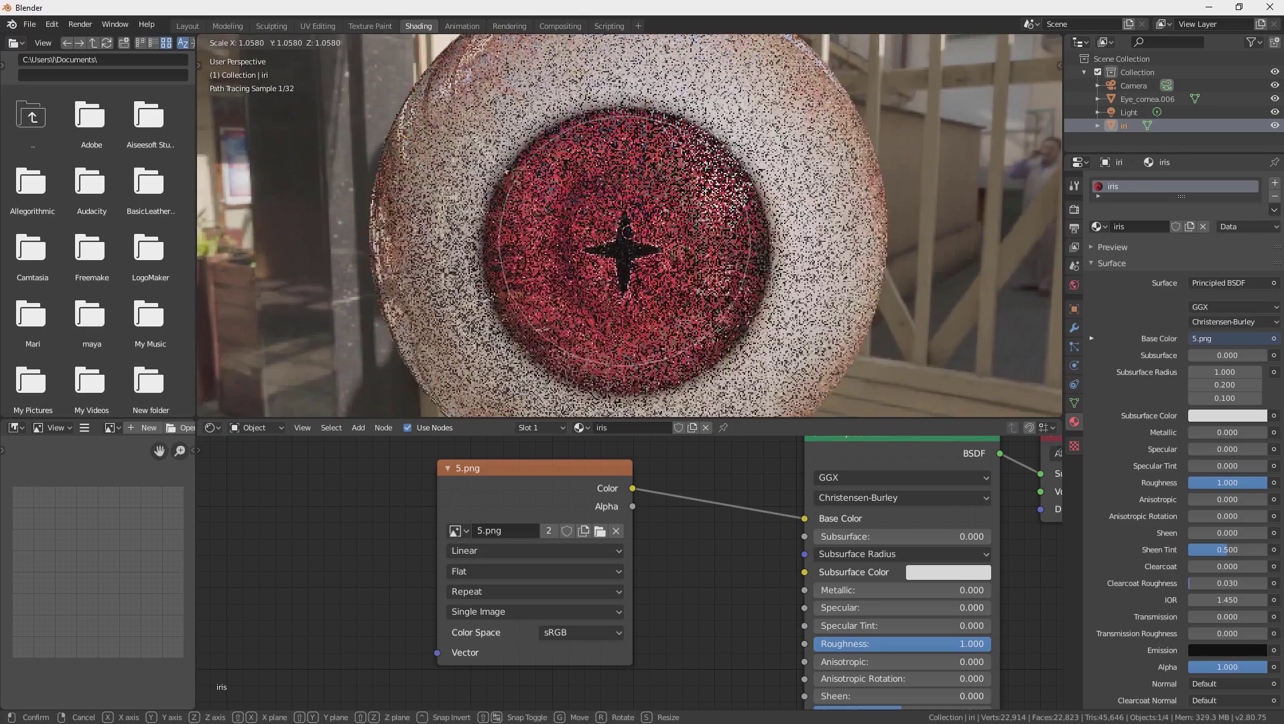
pyautogui.click(616, 182)
pyautogui.scroll(-3, 616, 183)
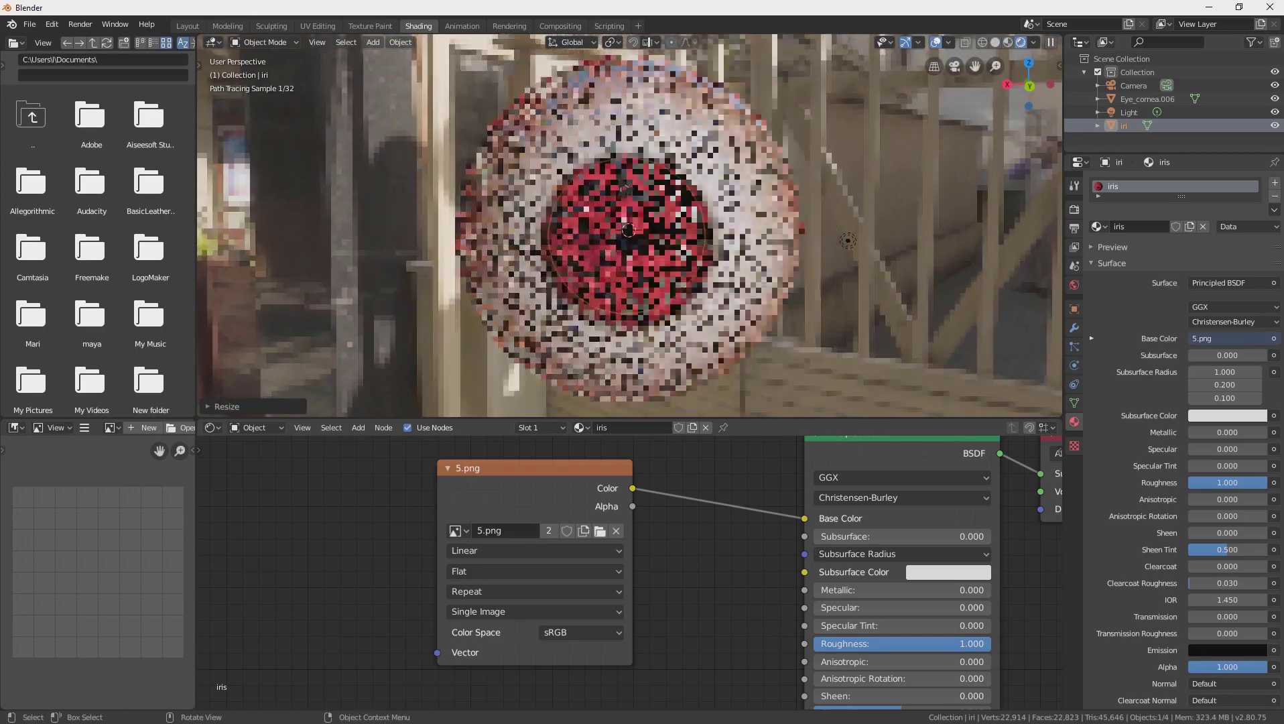